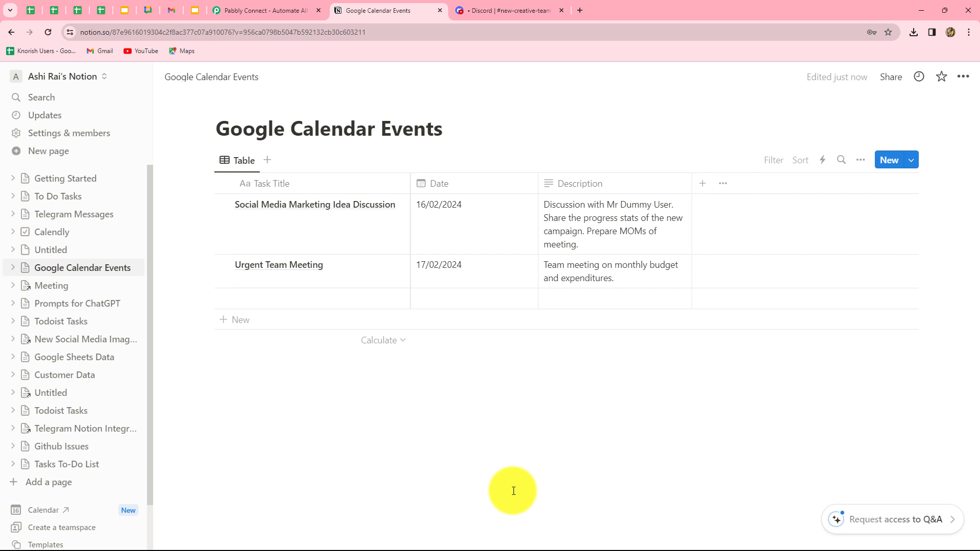
Step: Switch to the Pabbly website and open Pabbly Connect from the account's All Apps page
{"action": "key", "text": "ctrl+shift+Tab"}
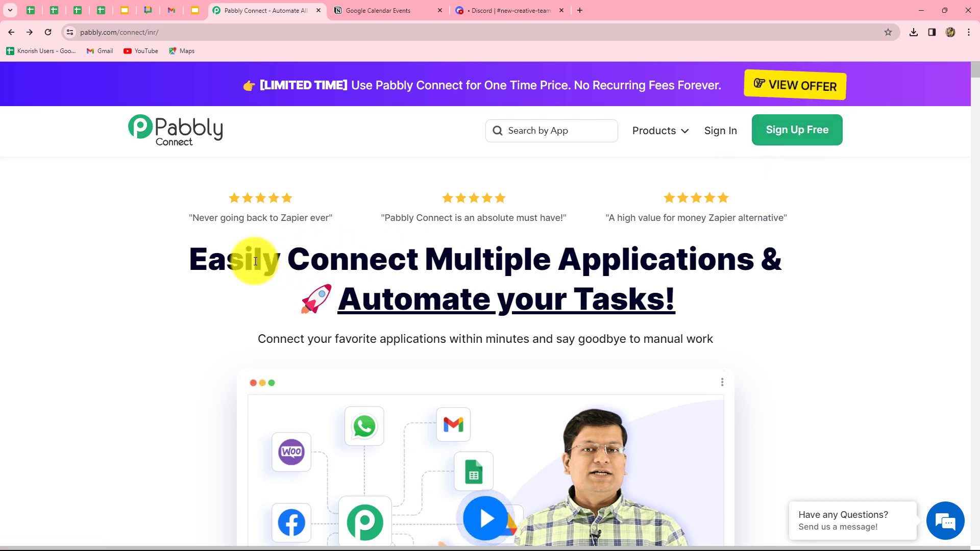
{"action": "left_click_drag", "start_coordinate": [281, 260], "coordinate": [244, 261]}
{"action": "left_click", "coordinate": [734, 304], "text": "shift"}
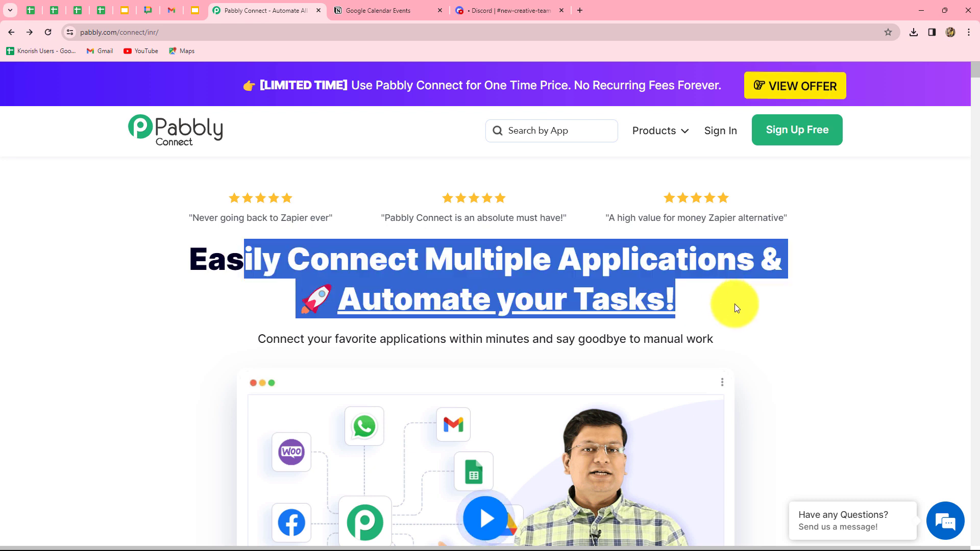
{"action": "left_click", "coordinate": [735, 304]}
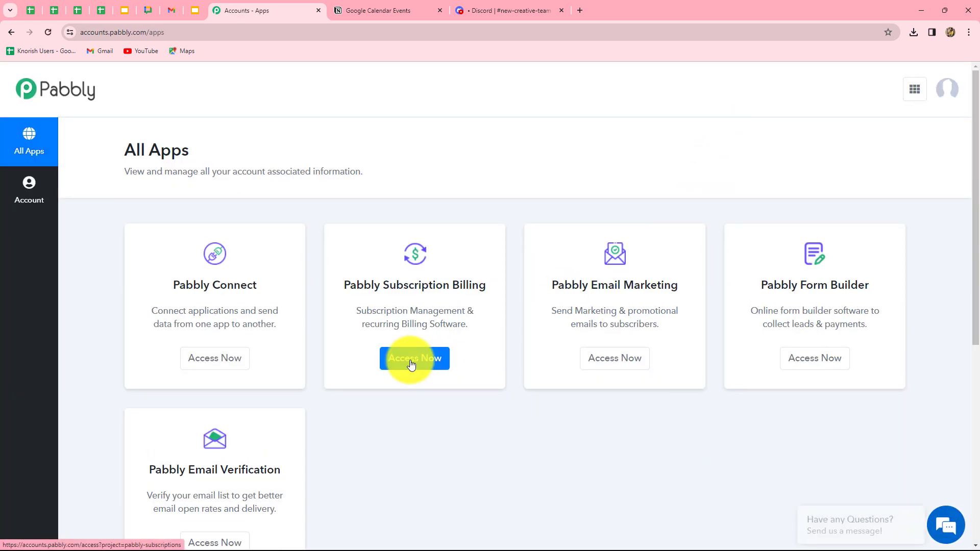
{"action": "scroll", "coordinate": [592, 424], "scroll_direction": "down", "scroll_amount": 2}
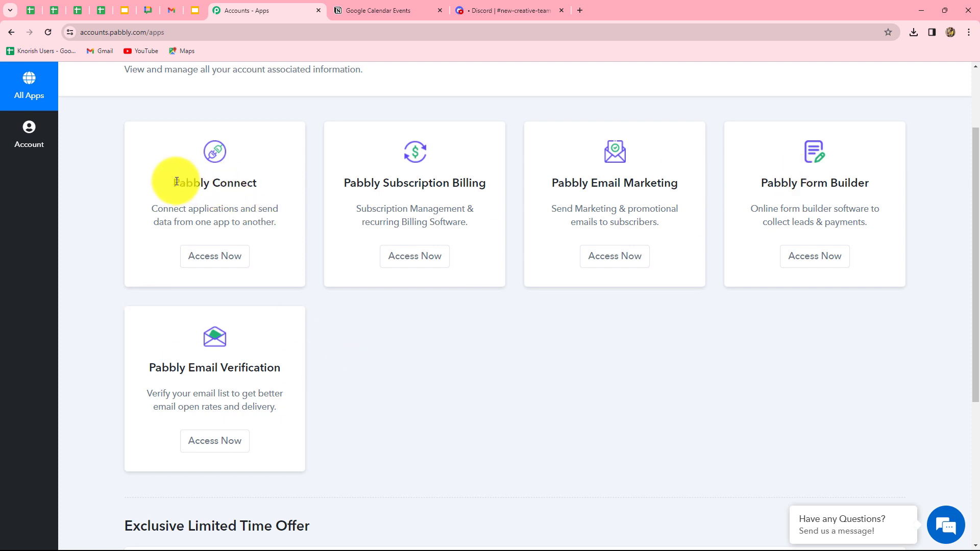
{"action": "left_click_drag", "start_coordinate": [173, 182], "coordinate": [257, 184]}
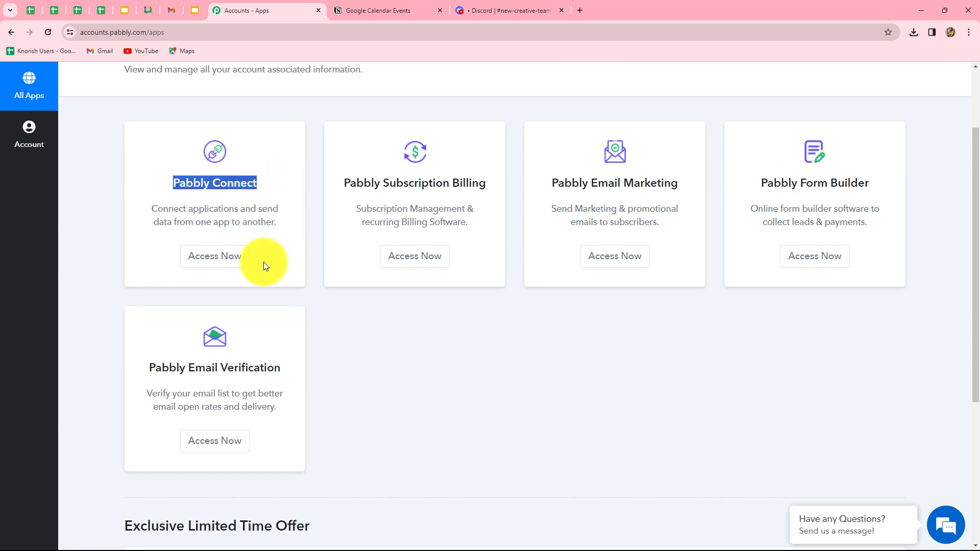
{"action": "left_click", "coordinate": [235, 256]}
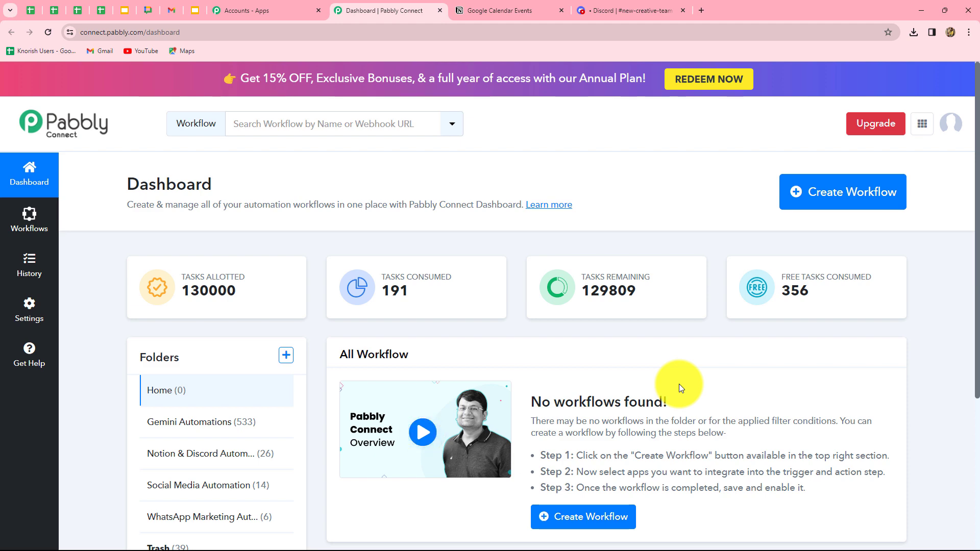
Step: Create a workflow named "Schedule Discord Channel Message from Notion Database" in the Notion & Discord Automation folder
{"action": "scroll", "coordinate": [679, 387], "scroll_direction": "down", "scroll_amount": 3}
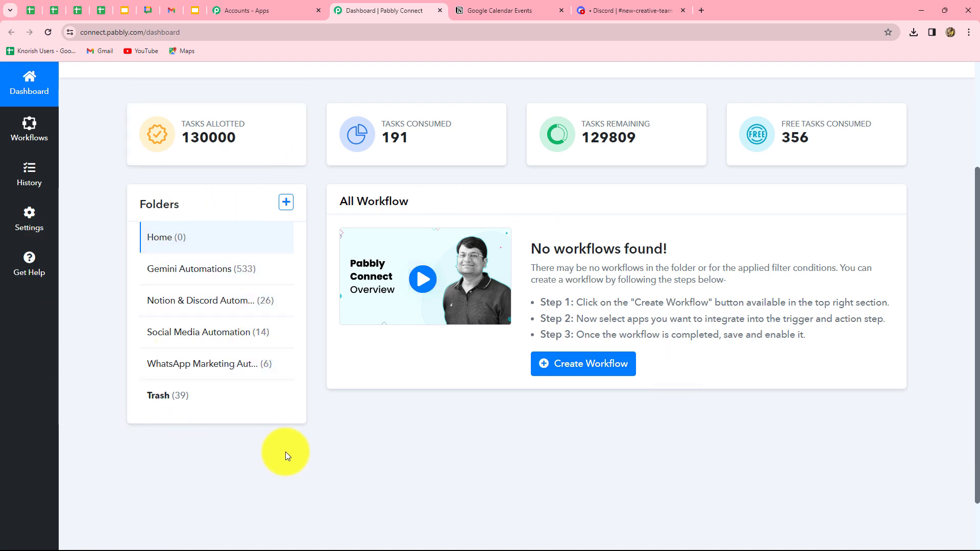
{"action": "scroll", "coordinate": [286, 452], "scroll_direction": "up", "scroll_amount": 2}
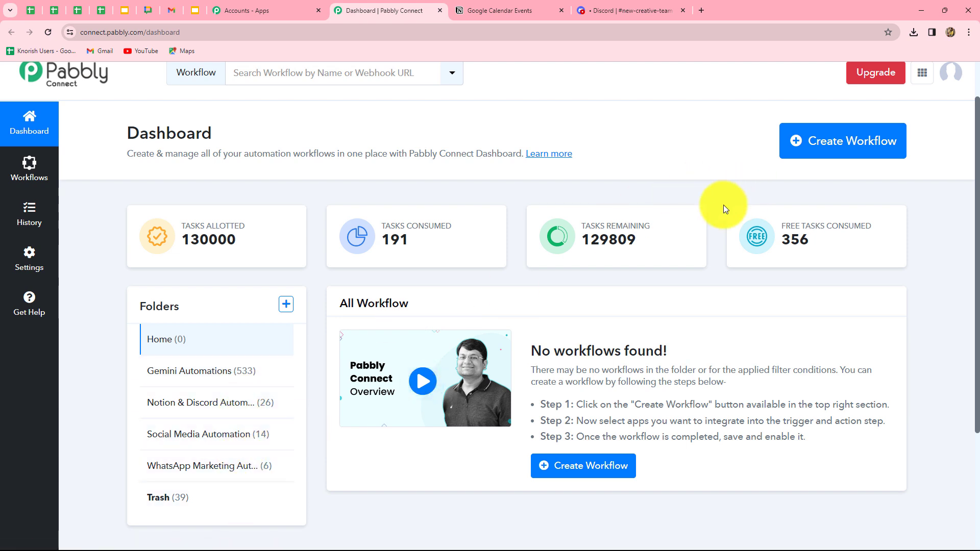
{"action": "left_click", "coordinate": [869, 153]}
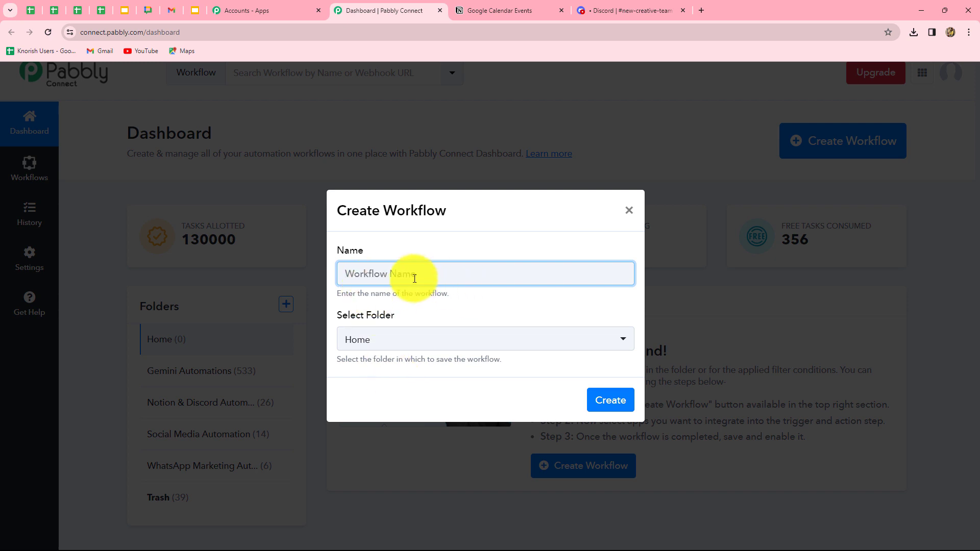
{"action": "type", "text": "Schedule Discord Channel Message from Notion Database"}
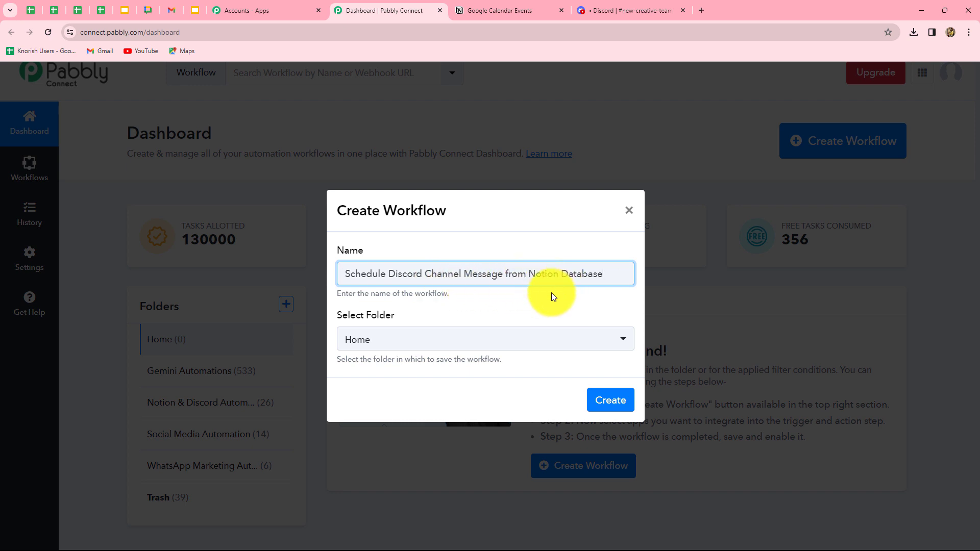
{"action": "left_click", "coordinate": [520, 336]}
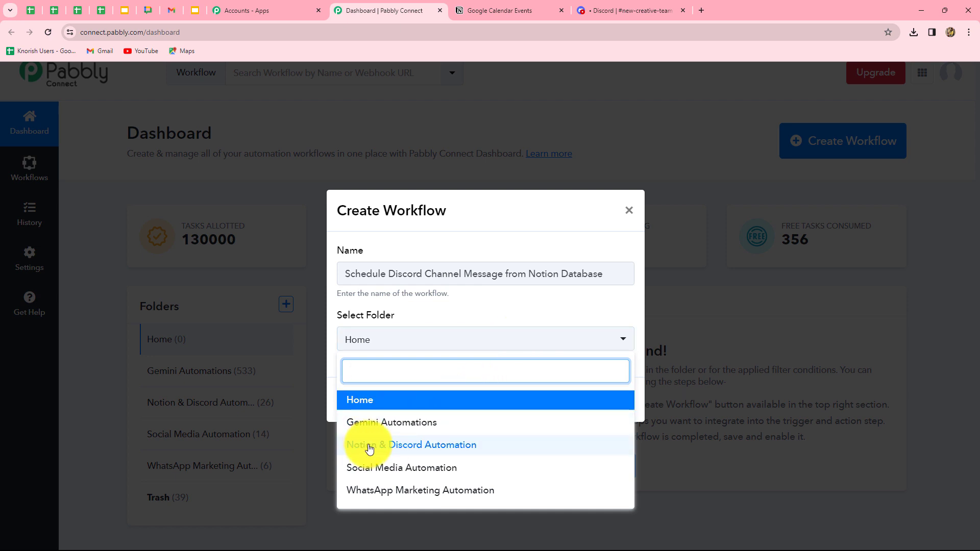
{"action": "left_click", "coordinate": [414, 444]}
{"action": "left_click", "coordinate": [613, 399]}
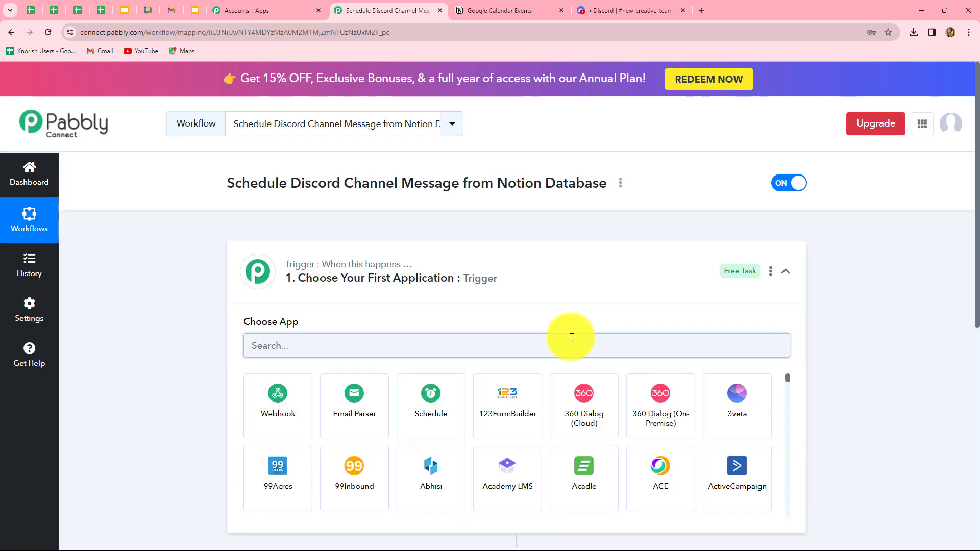
Step: Choose Schedule by Pabbly as the workflow's trigger and set it to run every day
{"action": "scroll", "coordinate": [136, 342], "scroll_direction": "down", "scroll_amount": 2}
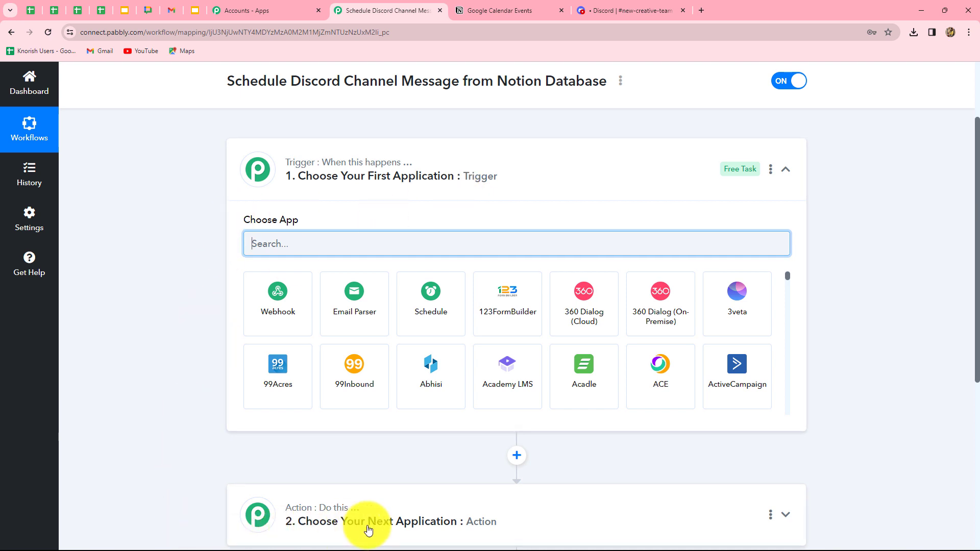
{"action": "scroll", "coordinate": [570, 526], "scroll_direction": "down", "scroll_amount": 1}
{"action": "scroll", "coordinate": [569, 521], "scroll_direction": "down", "scroll_amount": 1}
{"action": "scroll", "coordinate": [570, 520], "scroll_direction": "up", "scroll_amount": 2}
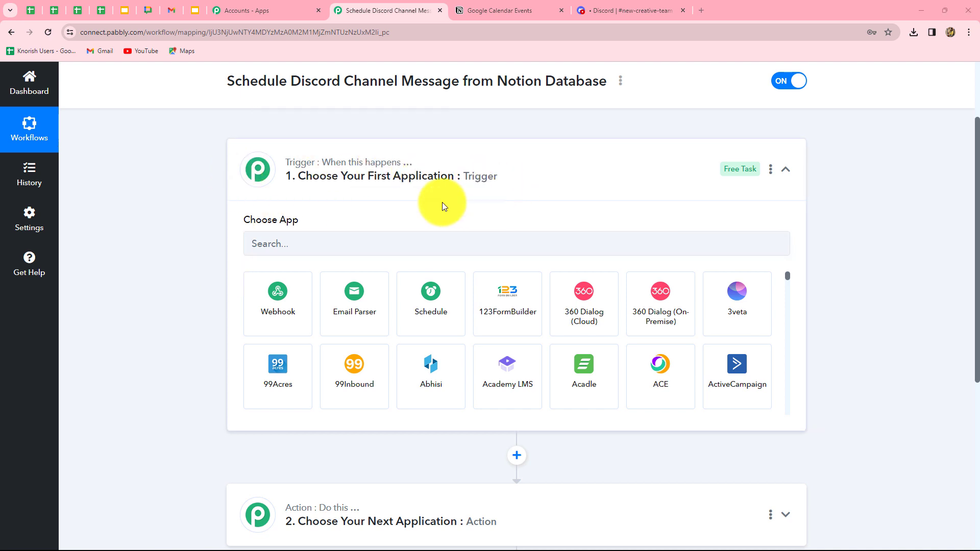
{"action": "scroll", "coordinate": [743, 448], "scroll_direction": "down", "scroll_amount": 5}
{"action": "scroll", "coordinate": [742, 445], "scroll_direction": "up", "scroll_amount": 4}
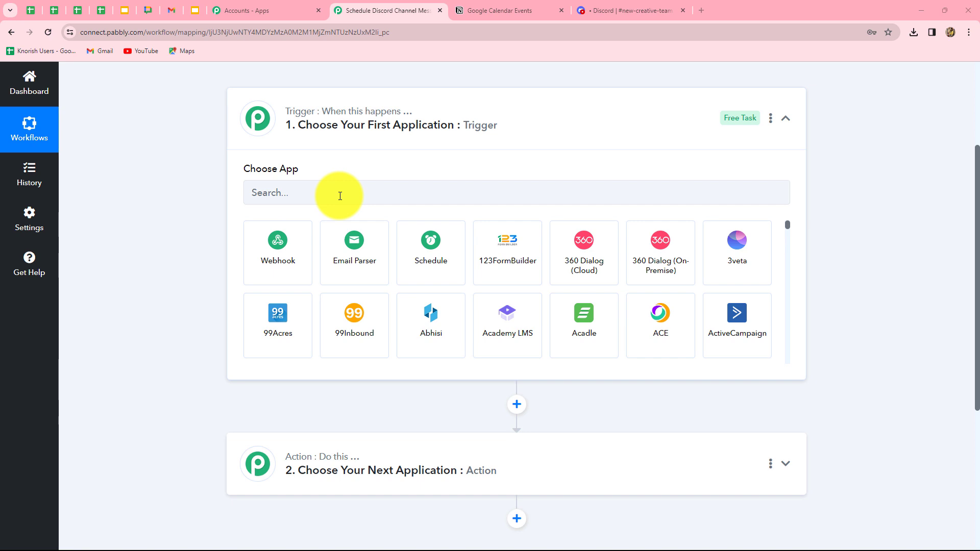
{"action": "left_click", "coordinate": [433, 254]}
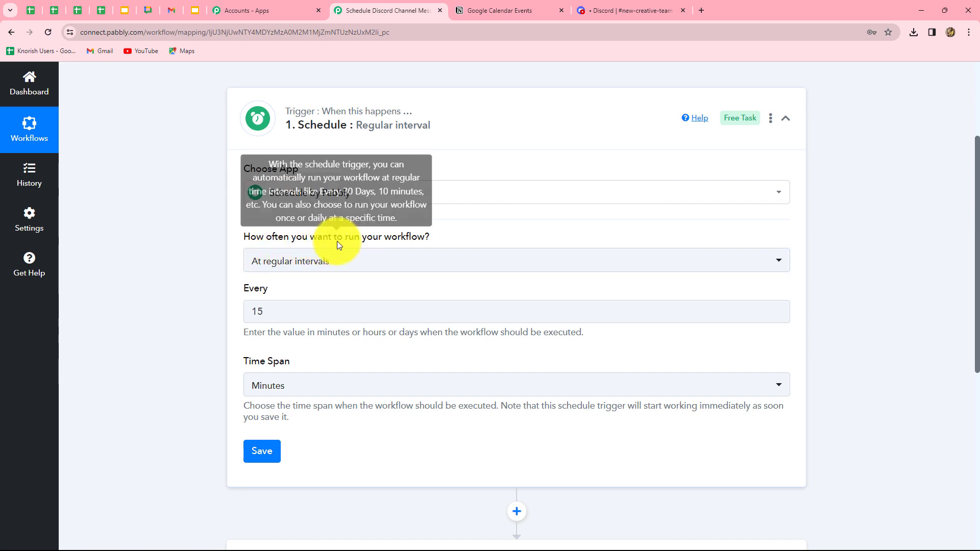
{"action": "left_click", "coordinate": [368, 260]}
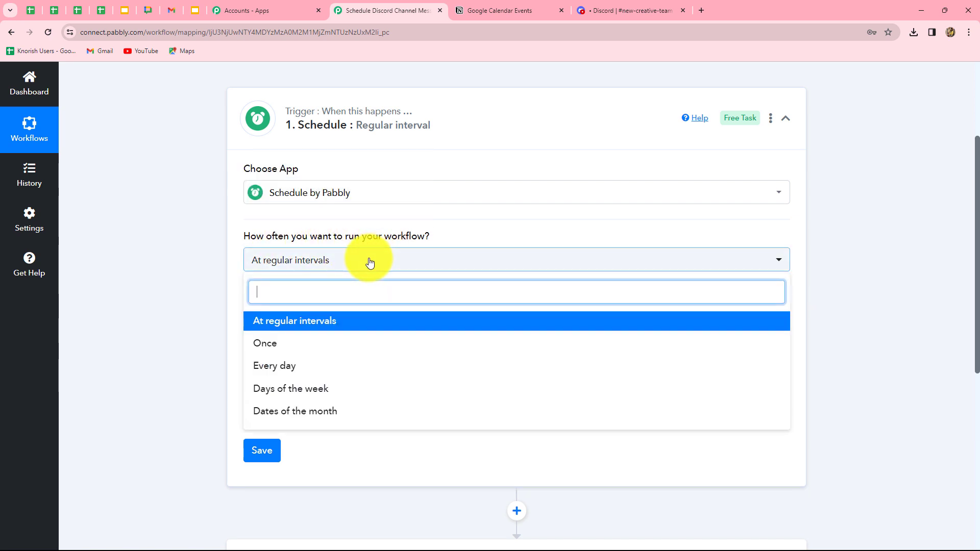
{"action": "left_click", "coordinate": [285, 367]}
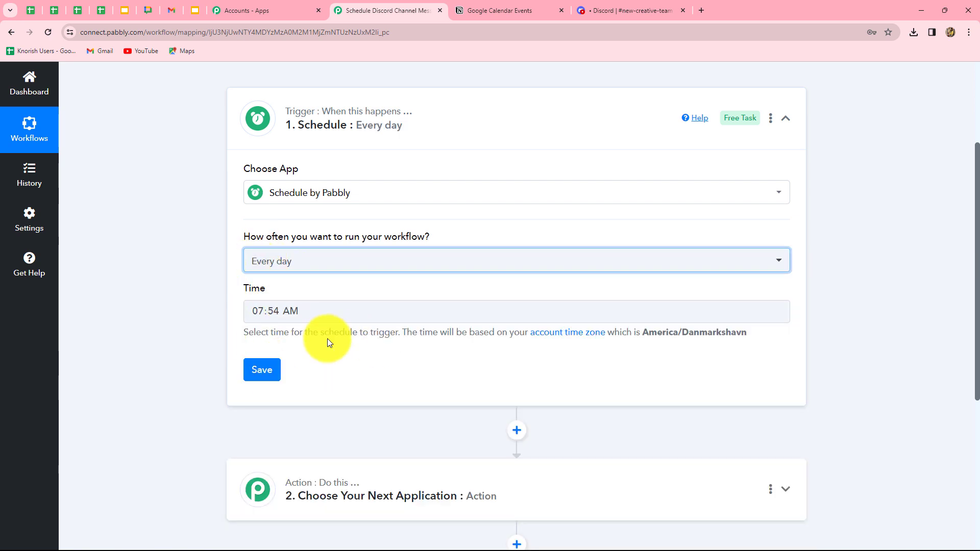
Step: Set the daily schedule trigger's time to 10:00 AM and save the trigger
{"action": "left_click", "coordinate": [304, 311]}
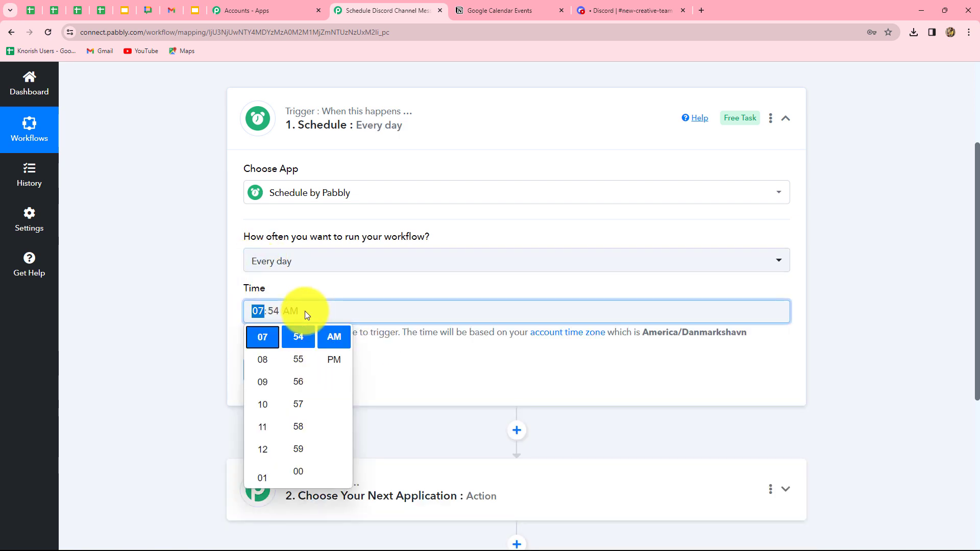
{"action": "left_click", "coordinate": [264, 403]}
{"action": "left_click", "coordinate": [299, 472]}
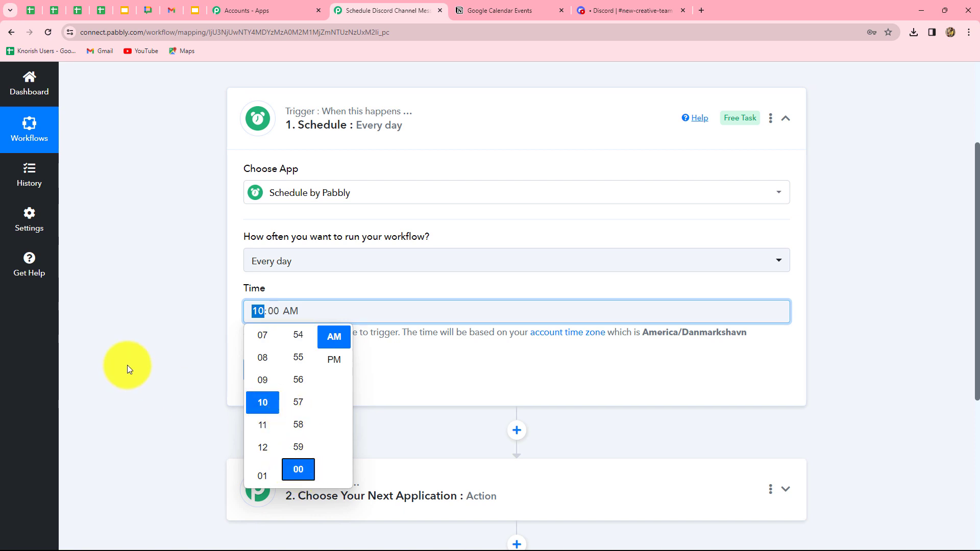
{"action": "left_click", "coordinate": [127, 366]}
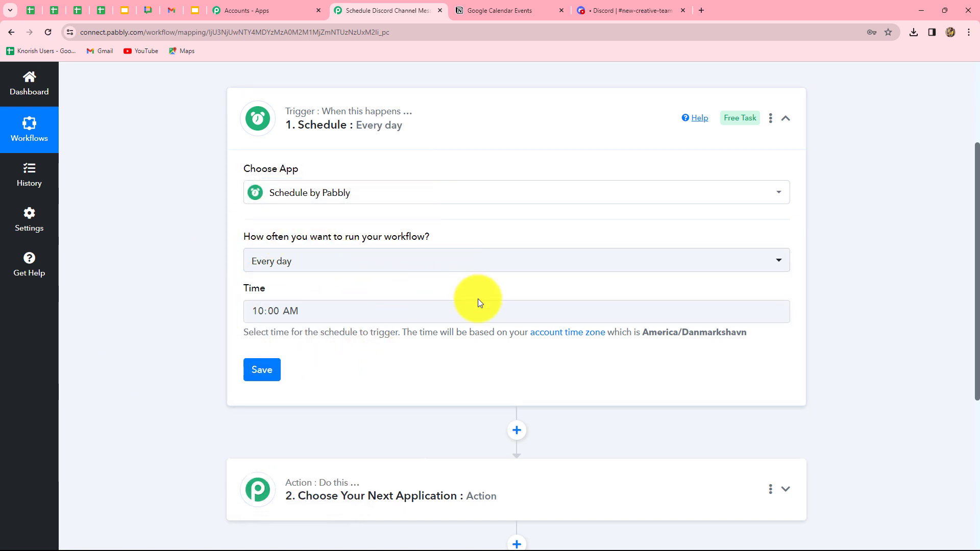
{"action": "left_click", "coordinate": [249, 372]}
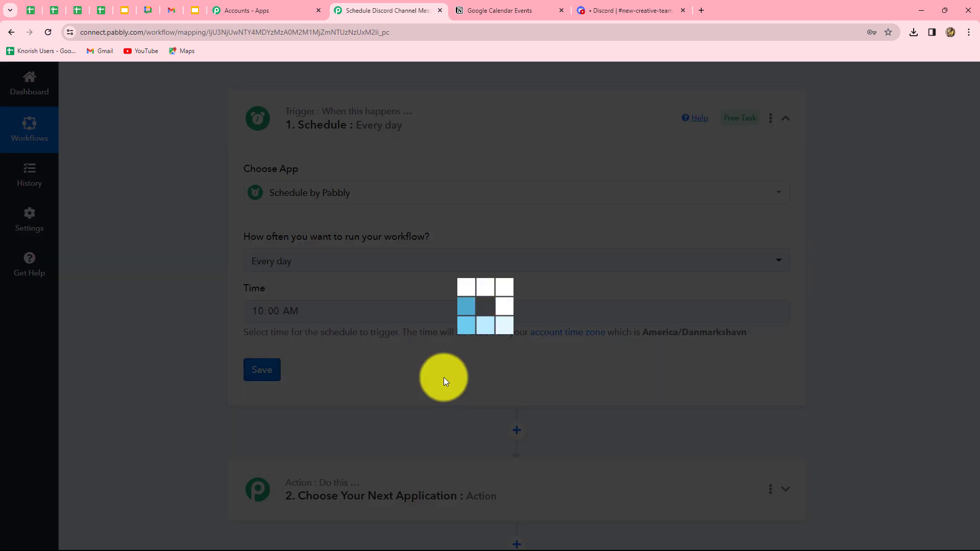
{"action": "left_click", "coordinate": [815, 345]}
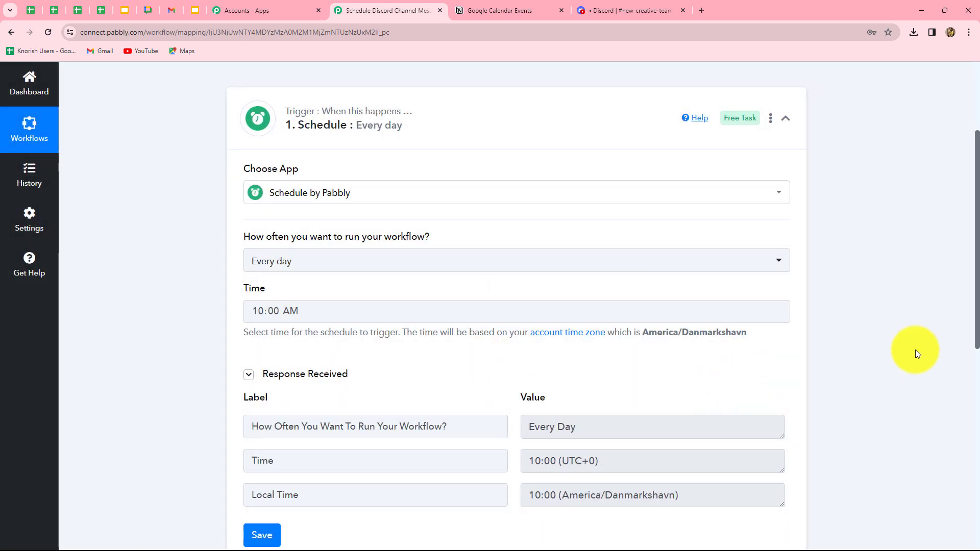
Step: Set up the second step with Date/Time Formatter (Pabbly) and the Current Date action event, and connect it
{"action": "scroll", "coordinate": [915, 350], "scroll_direction": "down", "scroll_amount": 4}
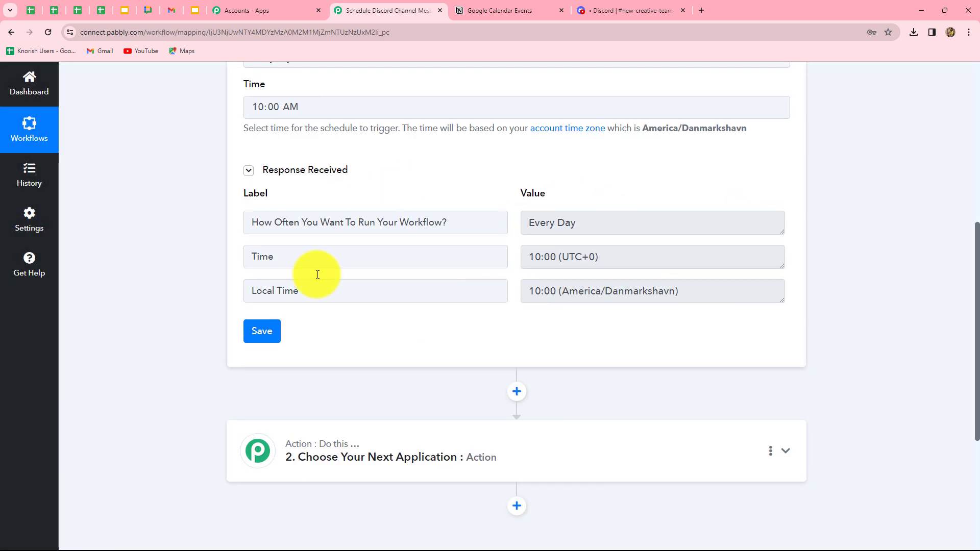
{"action": "scroll", "coordinate": [876, 346], "scroll_direction": "down", "scroll_amount": 5}
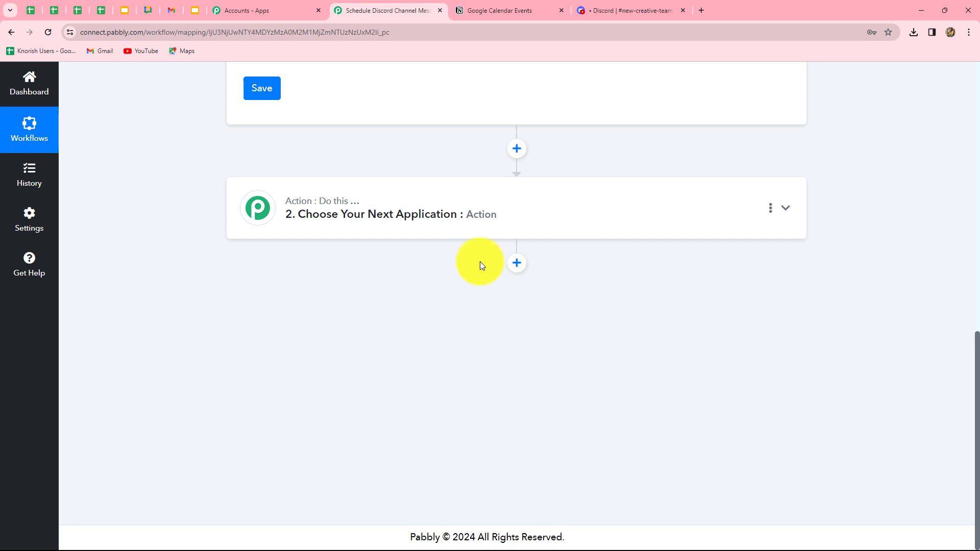
{"action": "left_click", "coordinate": [474, 226]}
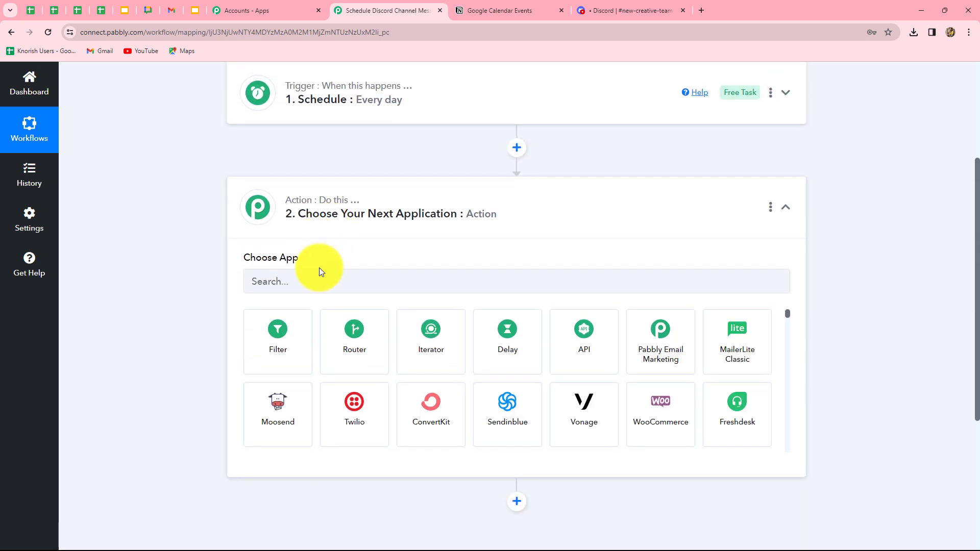
{"action": "left_click", "coordinate": [313, 277]}
{"action": "type", "text": "date"}
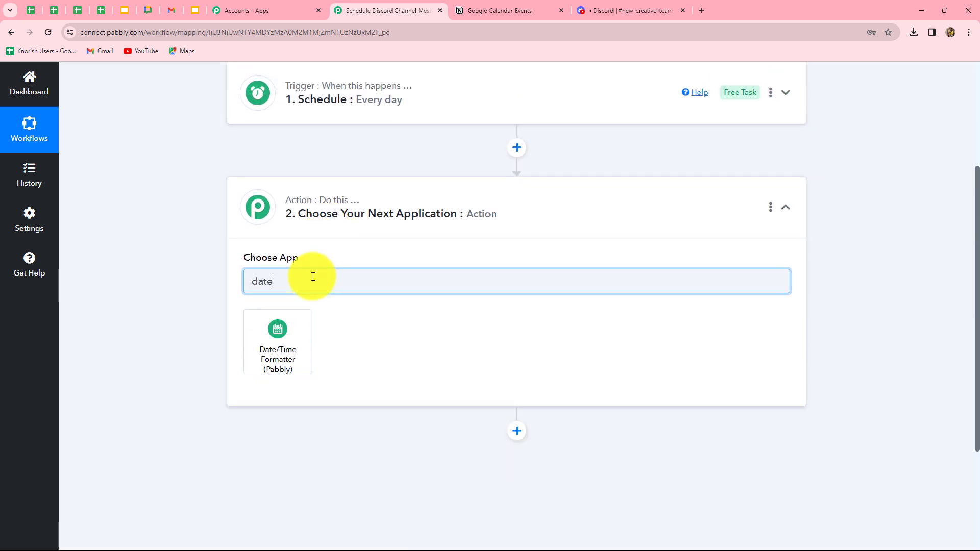
{"action": "left_click", "coordinate": [269, 332]}
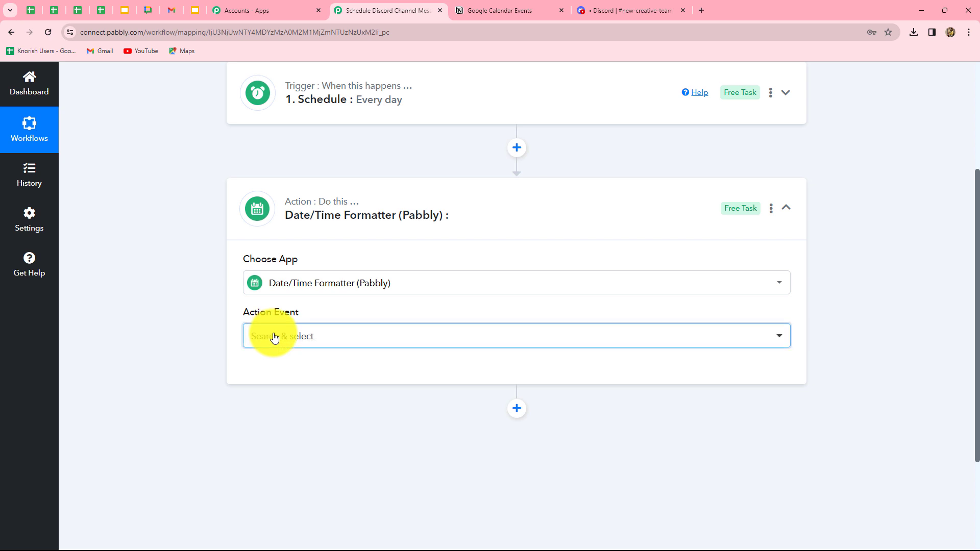
{"action": "left_click", "coordinate": [275, 338]}
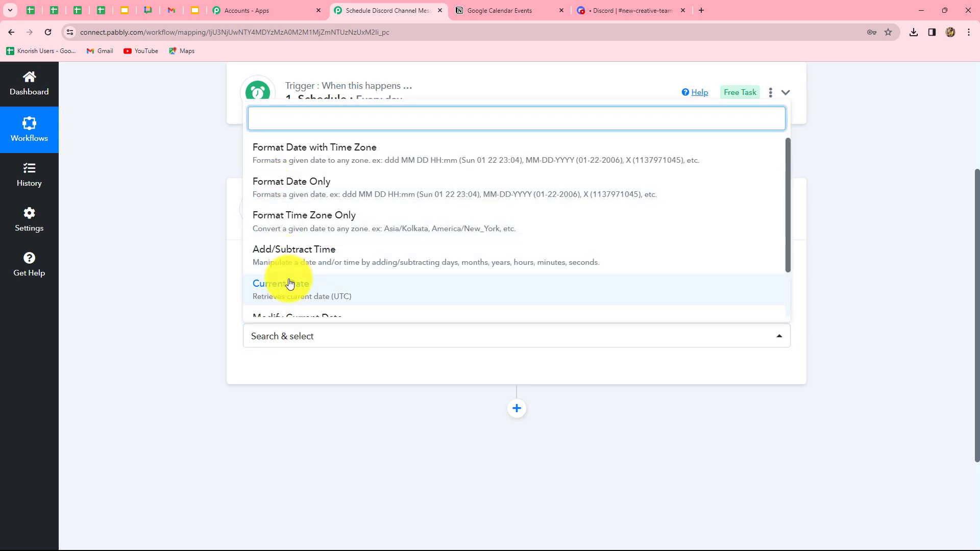
{"action": "left_click", "coordinate": [285, 284]}
{"action": "left_click", "coordinate": [274, 371]}
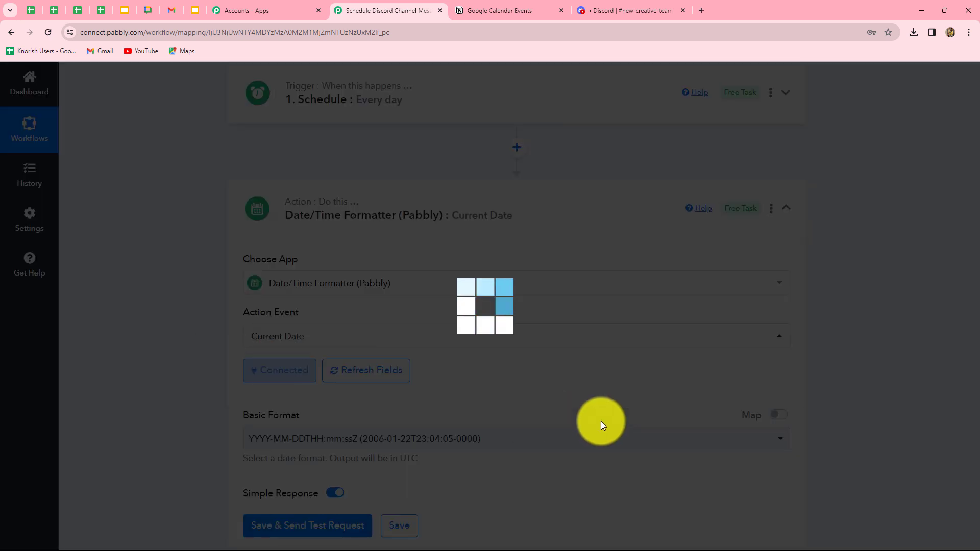
Step: Set the current date's basic format to YYYY-MM-DD, save with a test request, and check the returned result
{"action": "scroll", "coordinate": [613, 347], "scroll_direction": "down", "scroll_amount": 3}
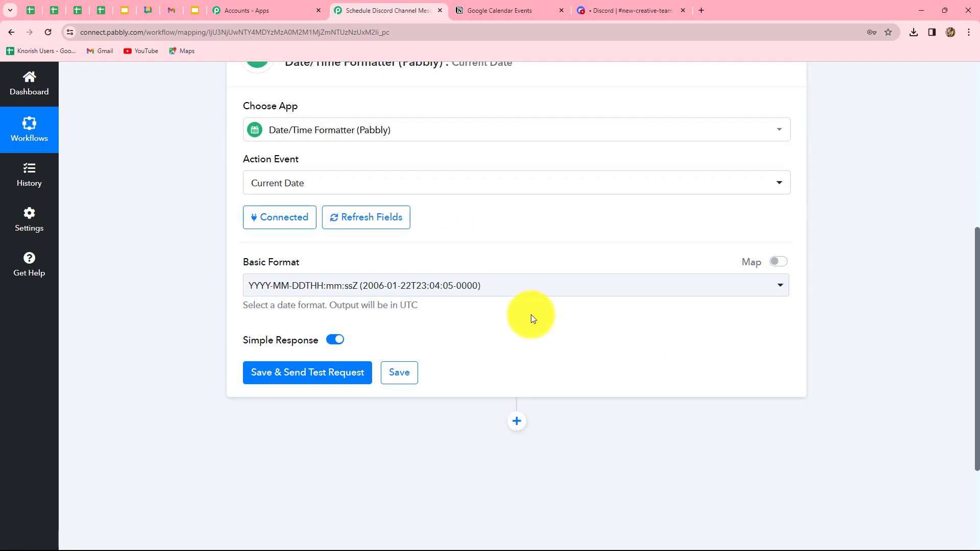
{"action": "left_click", "coordinate": [513, 290]}
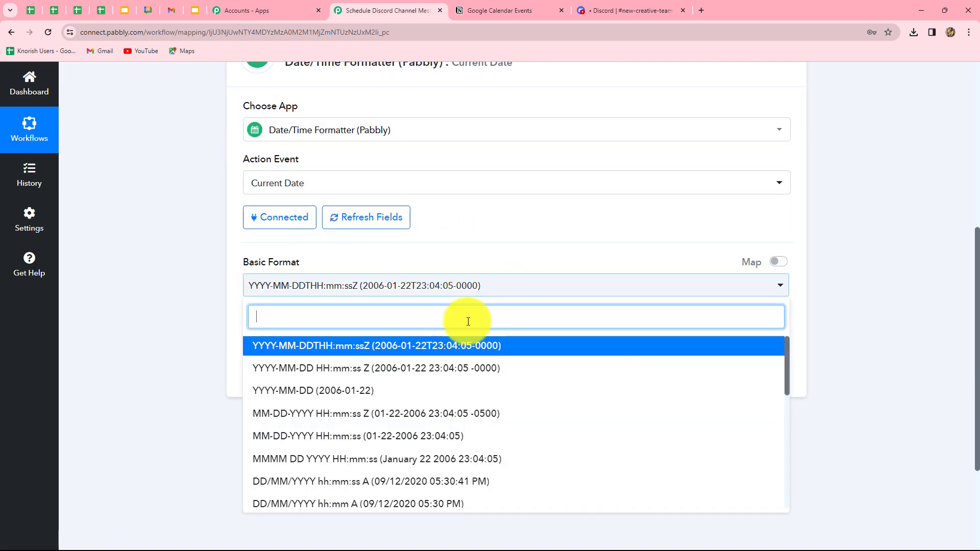
{"action": "left_click", "coordinate": [290, 395]}
{"action": "left_click", "coordinate": [285, 378]}
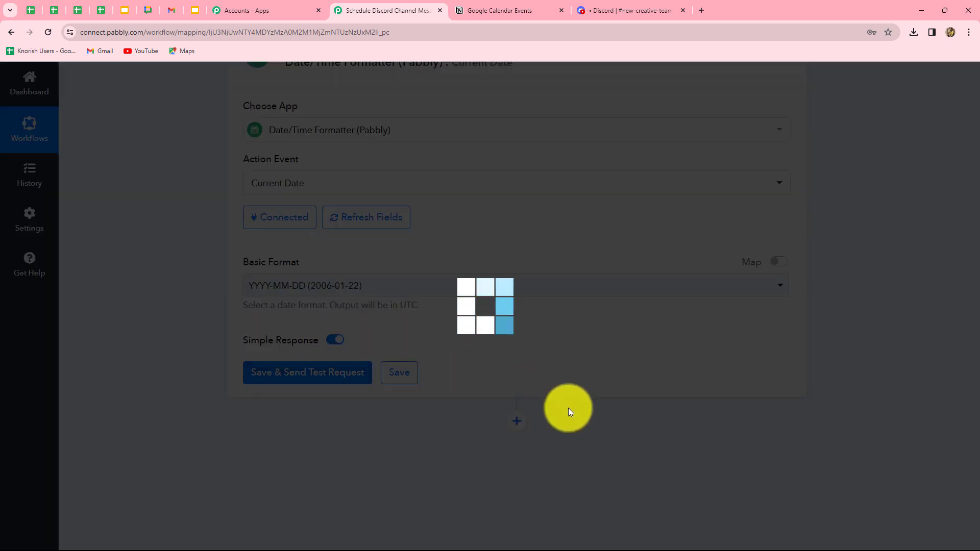
{"action": "scroll", "coordinate": [675, 409], "scroll_direction": "down", "scroll_amount": 3}
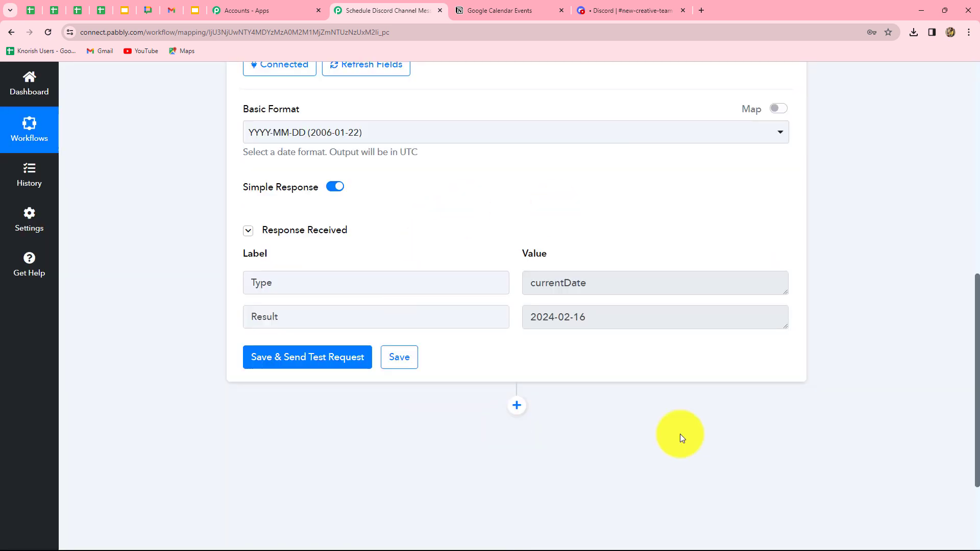
{"action": "left_click_drag", "start_coordinate": [527, 317], "coordinate": [696, 326]}
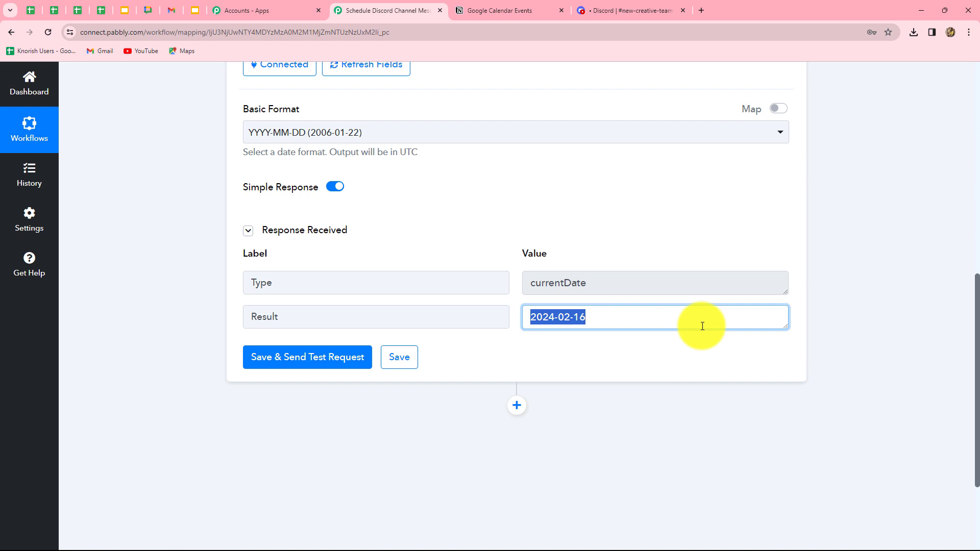
Step: Add a third workflow step that uses Notion with the Query a Database action event
{"action": "left_click", "coordinate": [507, 9]}
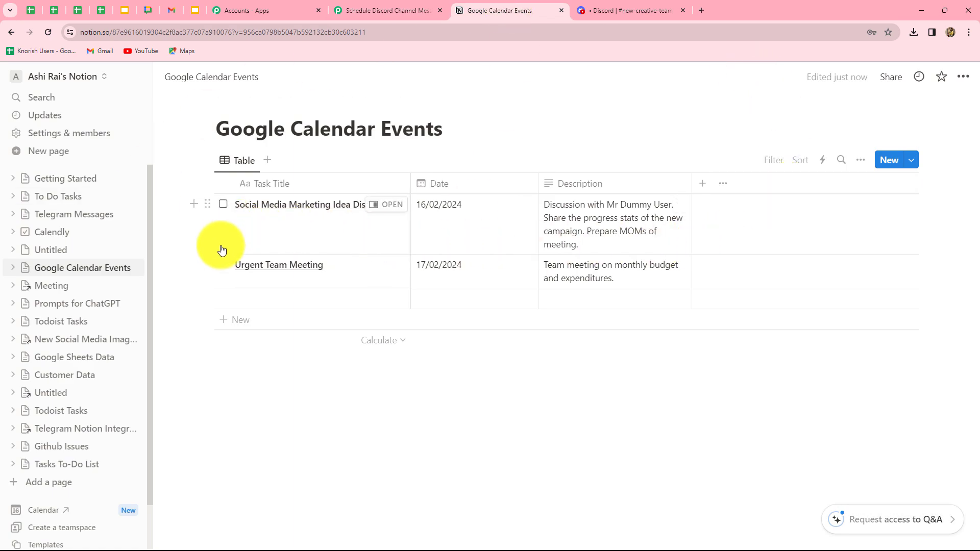
{"action": "left_click", "coordinate": [375, 12]}
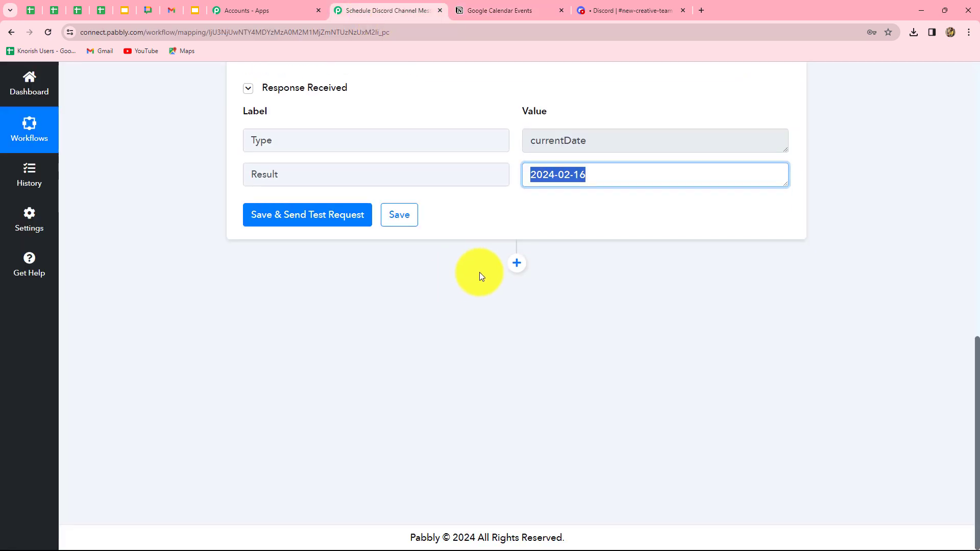
{"action": "left_click", "coordinate": [516, 263]}
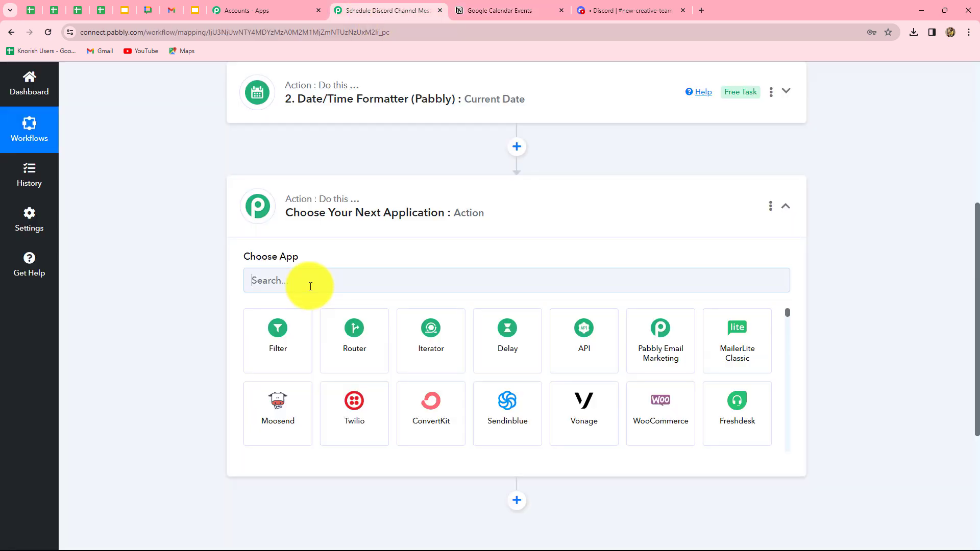
{"action": "left_click", "coordinate": [310, 282]}
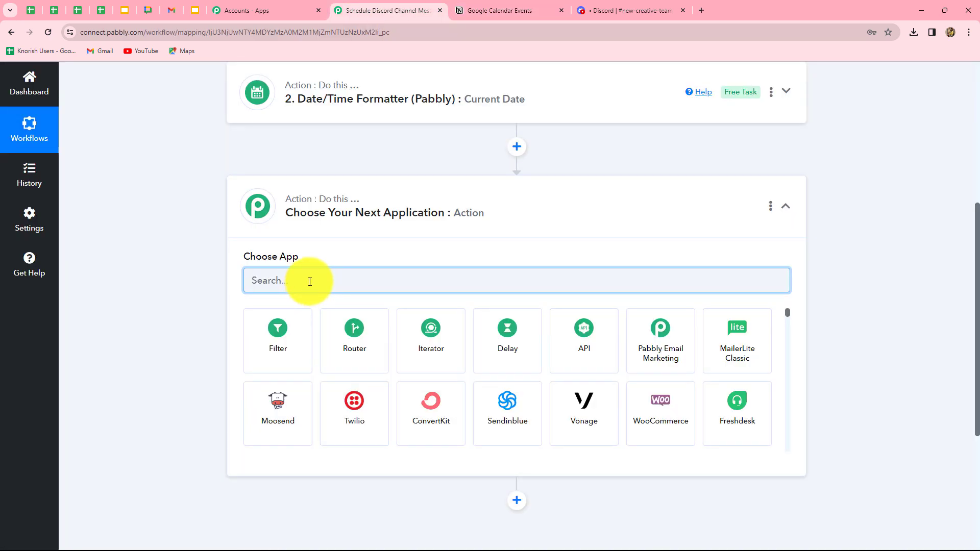
{"action": "type", "text": "noti"}
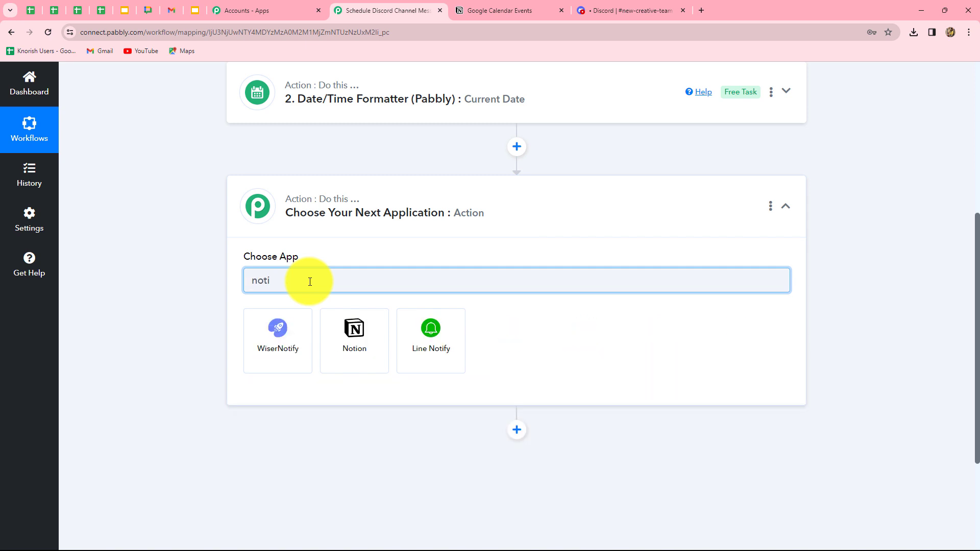
{"action": "left_click", "coordinate": [355, 337]}
{"action": "left_click", "coordinate": [328, 333]}
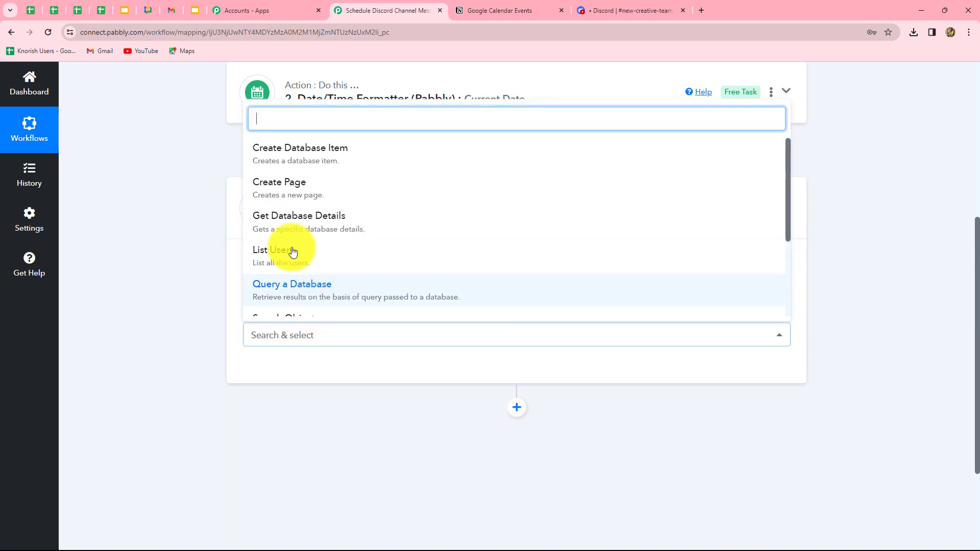
{"action": "left_click", "coordinate": [289, 289]}
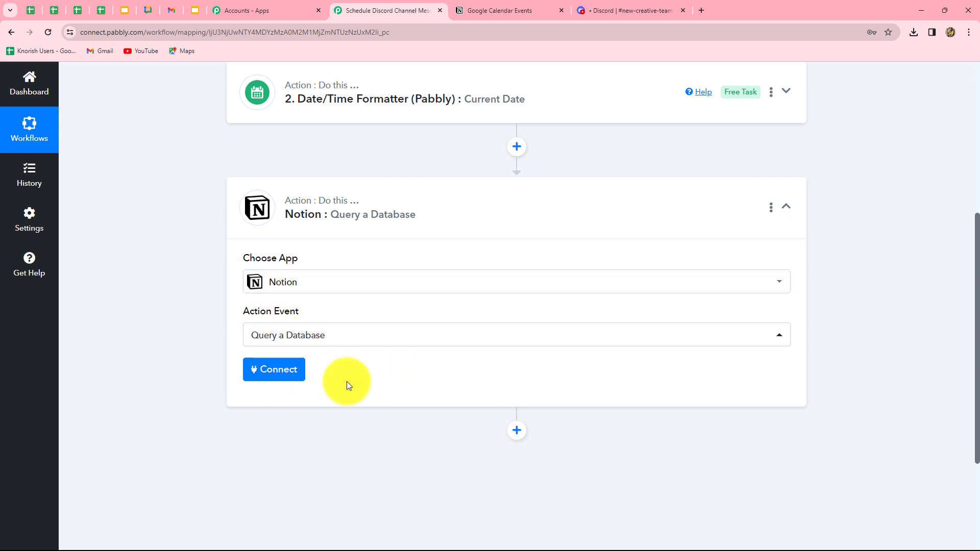
Step: Connect Notion through a new connection, allowing Pabbly Connect access to all pages in the workspace
{"action": "left_click", "coordinate": [289, 370]}
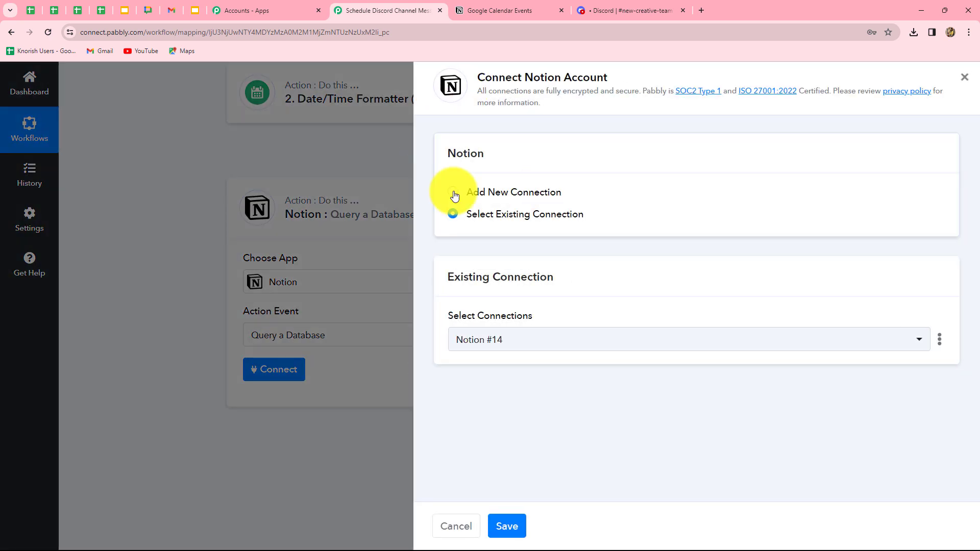
{"action": "left_click", "coordinate": [453, 193]}
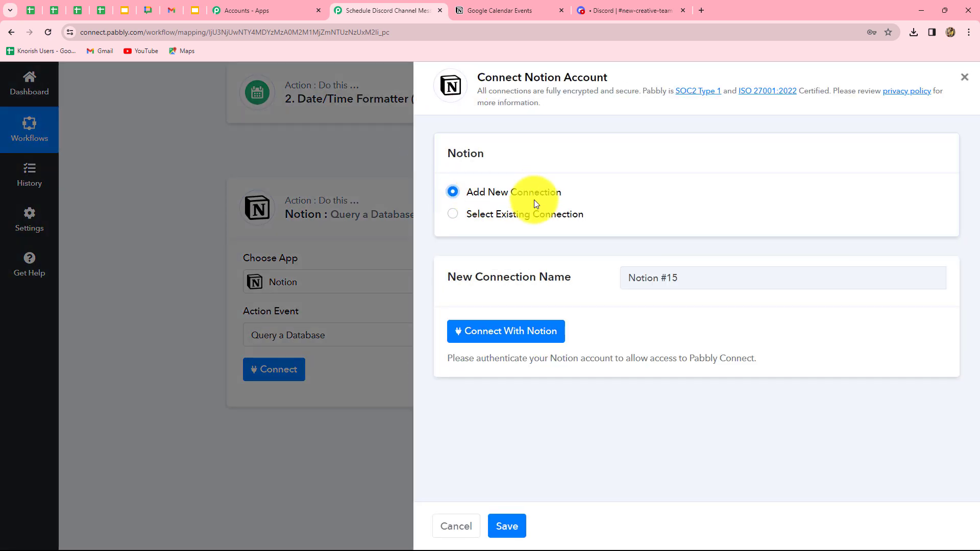
{"action": "left_click", "coordinate": [518, 340]}
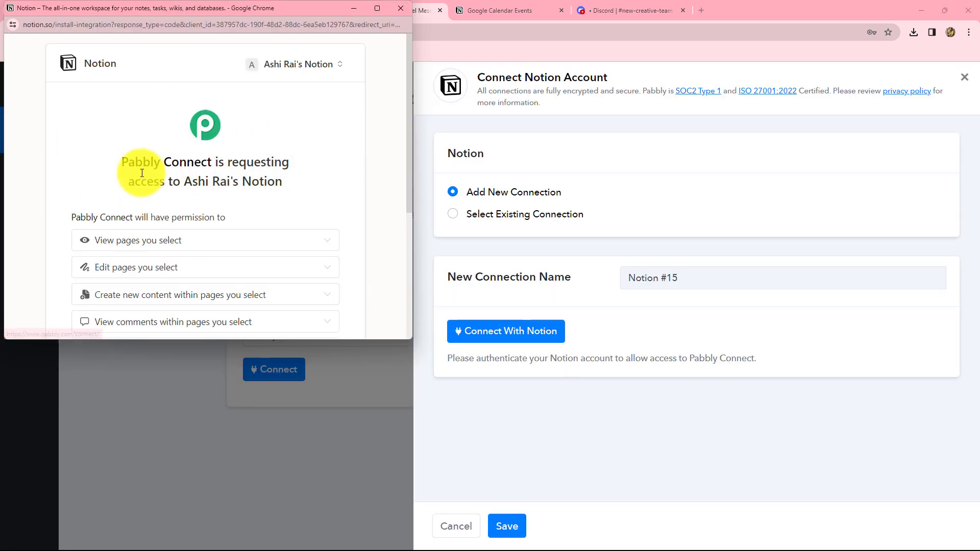
{"action": "scroll", "coordinate": [311, 197], "scroll_direction": "down", "scroll_amount": 4}
{"action": "left_click", "coordinate": [302, 203]}
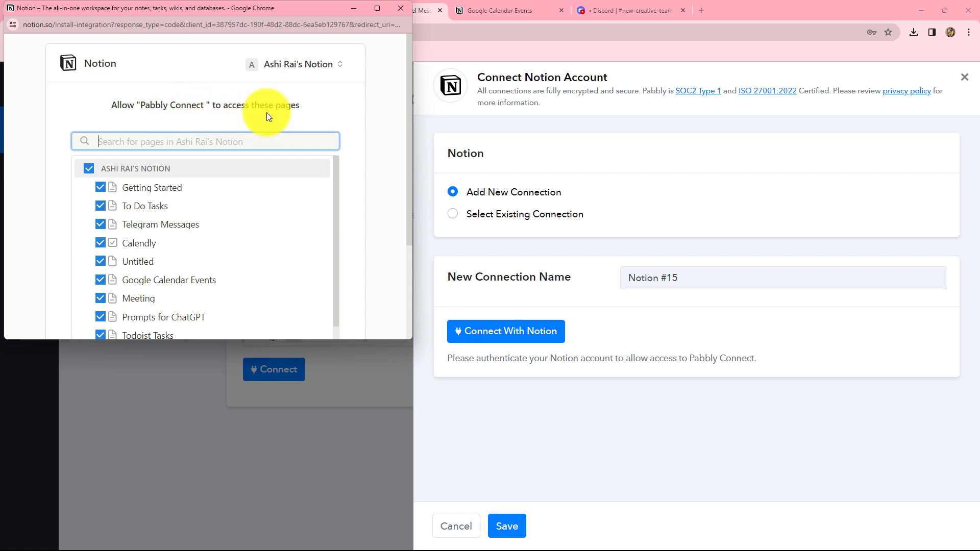
{"action": "scroll", "coordinate": [336, 194], "scroll_direction": "down", "scroll_amount": 3}
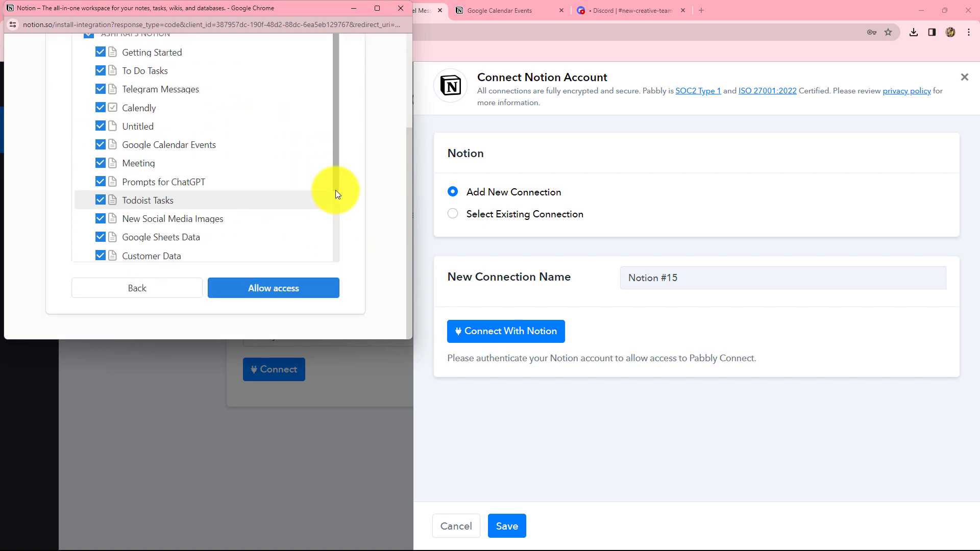
{"action": "left_click", "coordinate": [300, 288]}
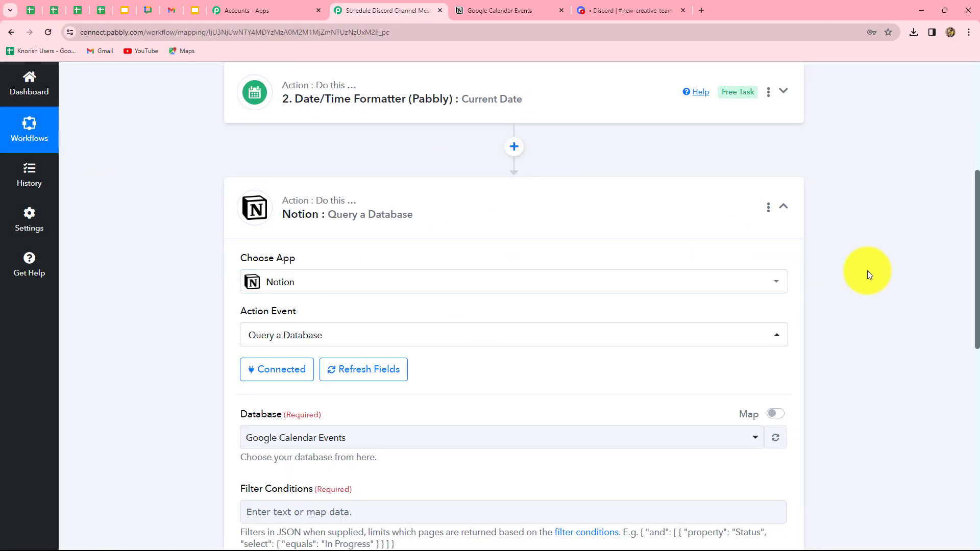
Step: Copy the sample Status equals In Progress condition into the filter conditions, leaving out the outer "and" wrapper and its closing brackets
{"action": "scroll", "coordinate": [842, 265], "scroll_direction": "down", "scroll_amount": 3}
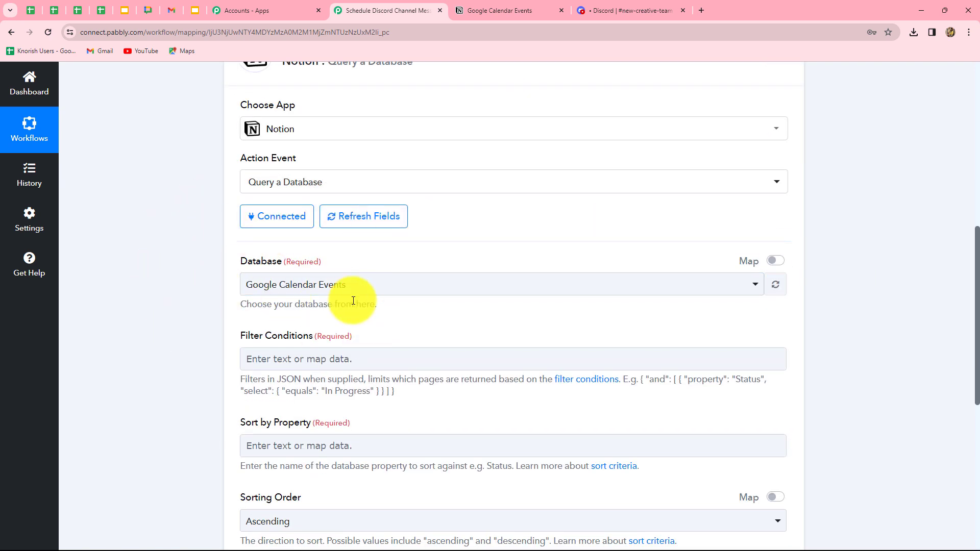
{"action": "left_click", "coordinate": [517, 8]}
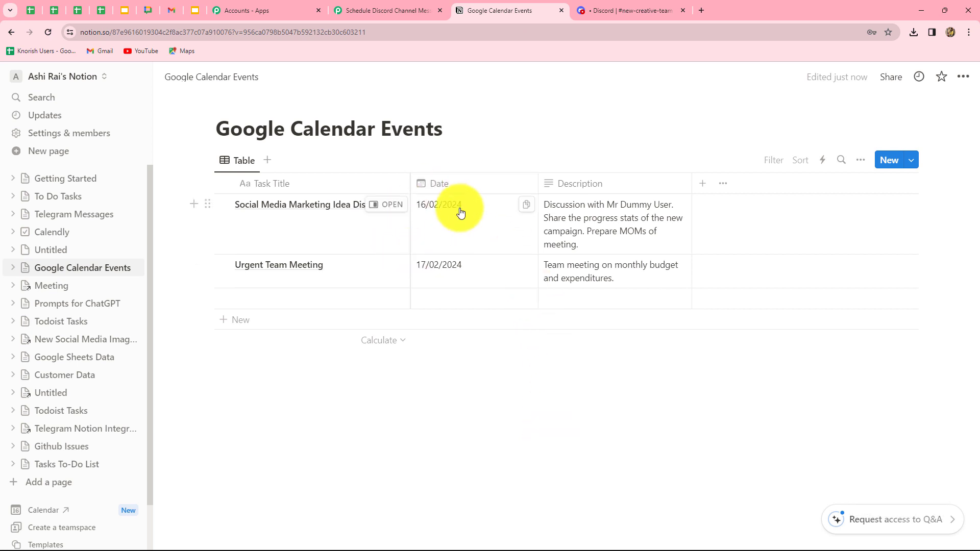
{"action": "left_click", "coordinate": [428, 9]}
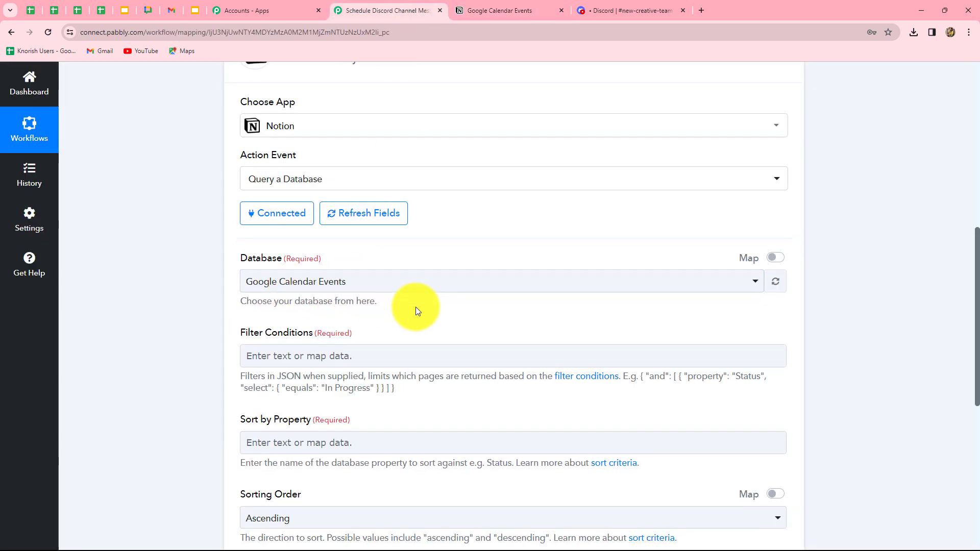
{"action": "scroll", "coordinate": [415, 307], "scroll_direction": "down", "scroll_amount": 4}
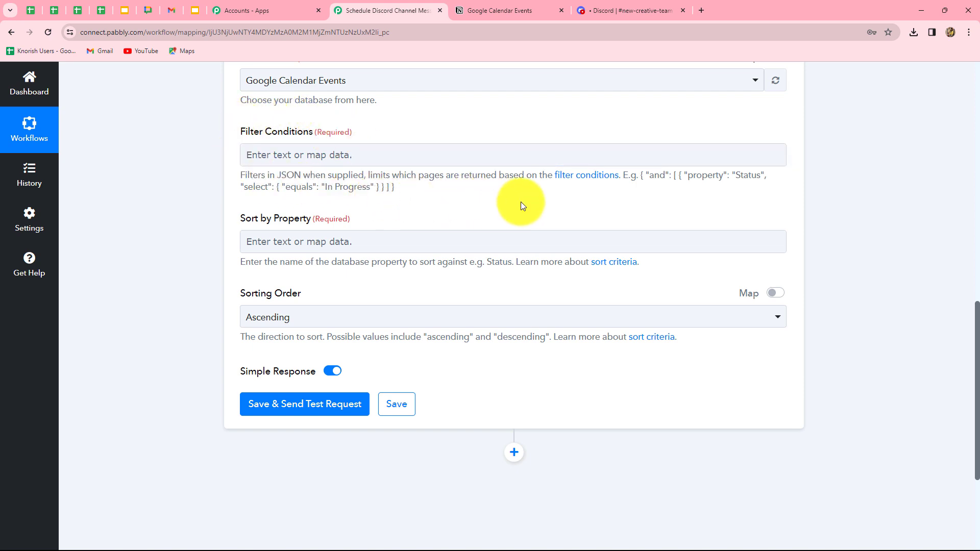
{"action": "key", "text": "ctrl+Tab"}
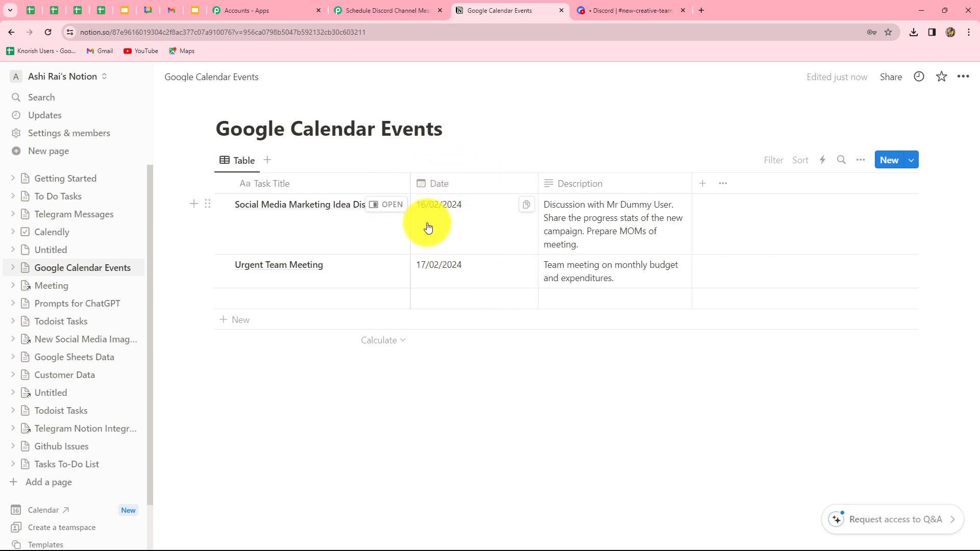
{"action": "left_click", "coordinate": [373, 9]}
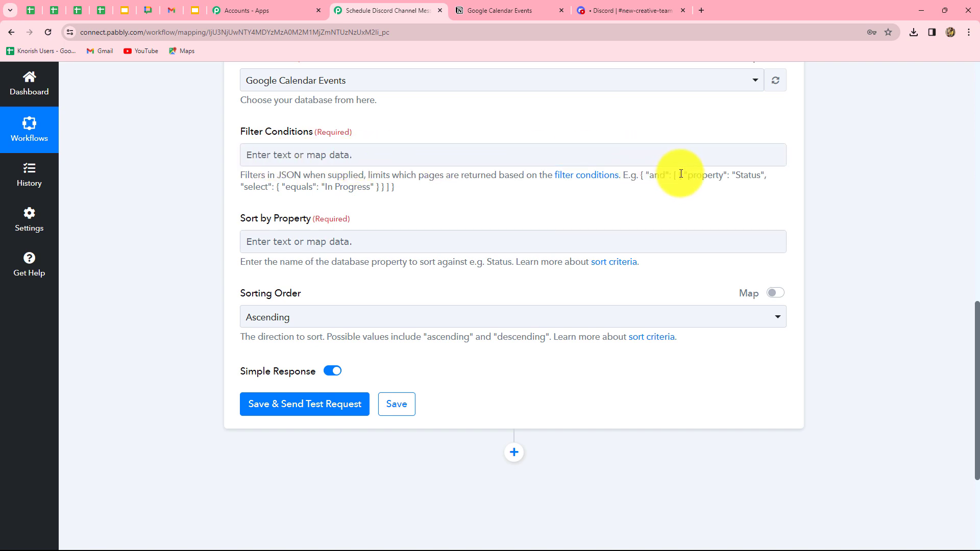
{"action": "left_click_drag", "start_coordinate": [678, 174], "coordinate": [394, 186]}
{"action": "key", "text": "ctrl+c"}
{"action": "left_click", "coordinate": [373, 151]}
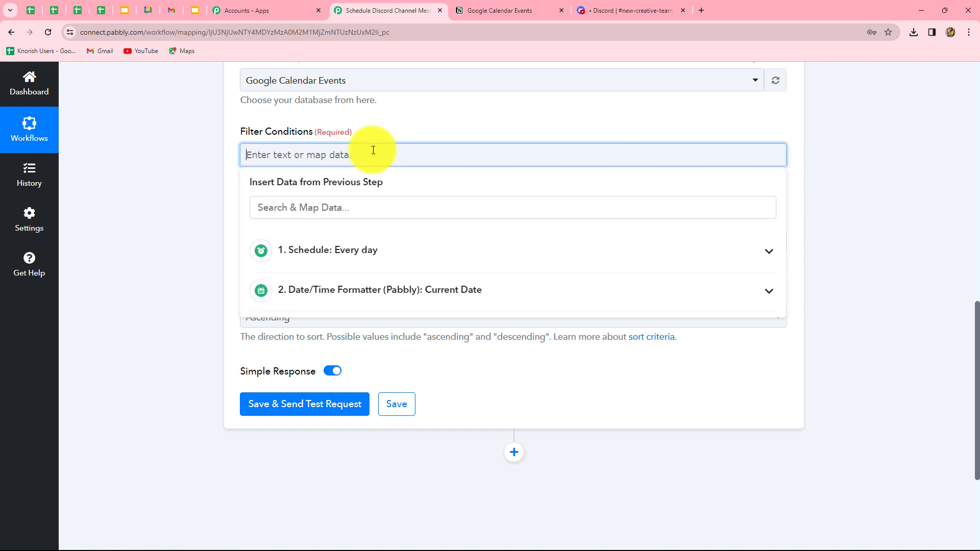
{"action": "key", "text": "ctrl+v"}
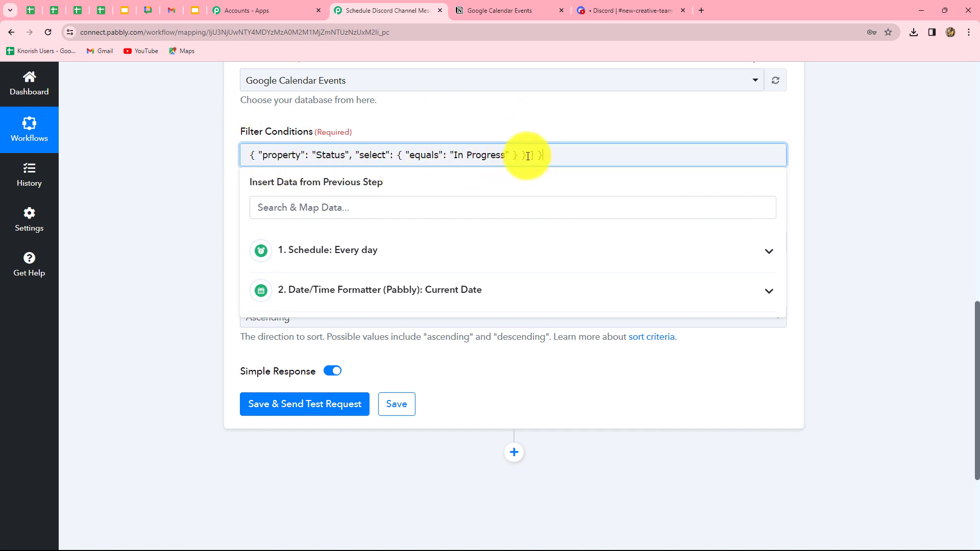
{"action": "left_click_drag", "start_coordinate": [528, 155], "coordinate": [556, 156]}
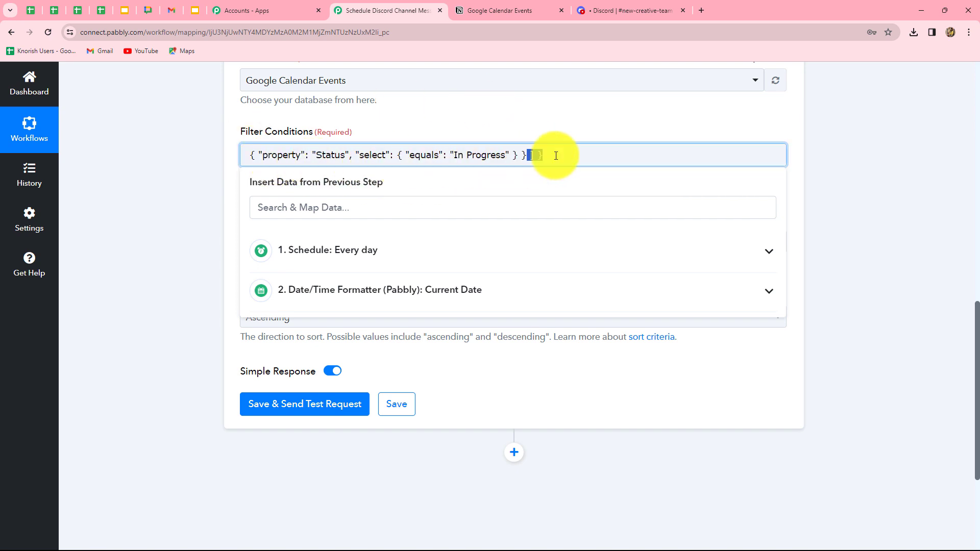
{"action": "key", "text": "BackSpace"}
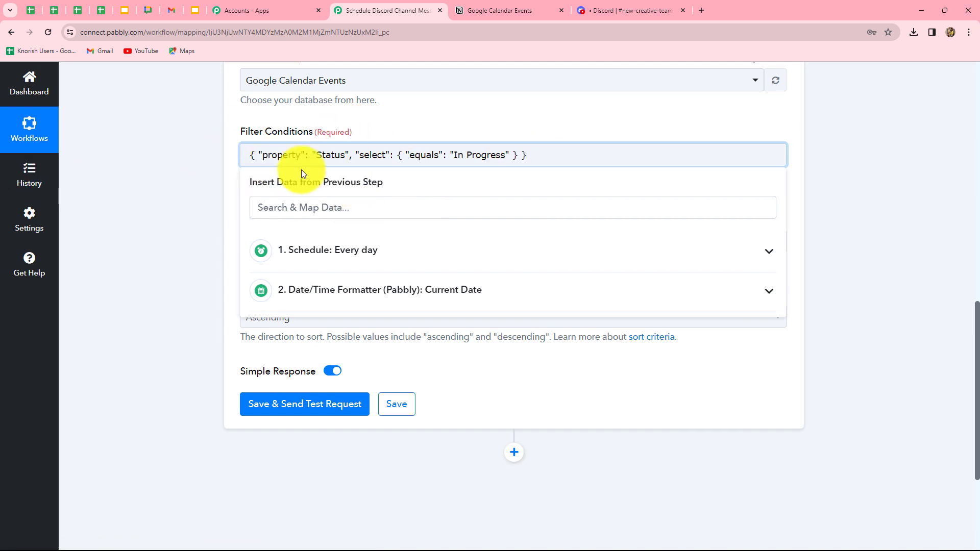
Step: Change the property name in the filter condition to Date, matching the Notion table's column
{"action": "left_click", "coordinate": [484, 6]}
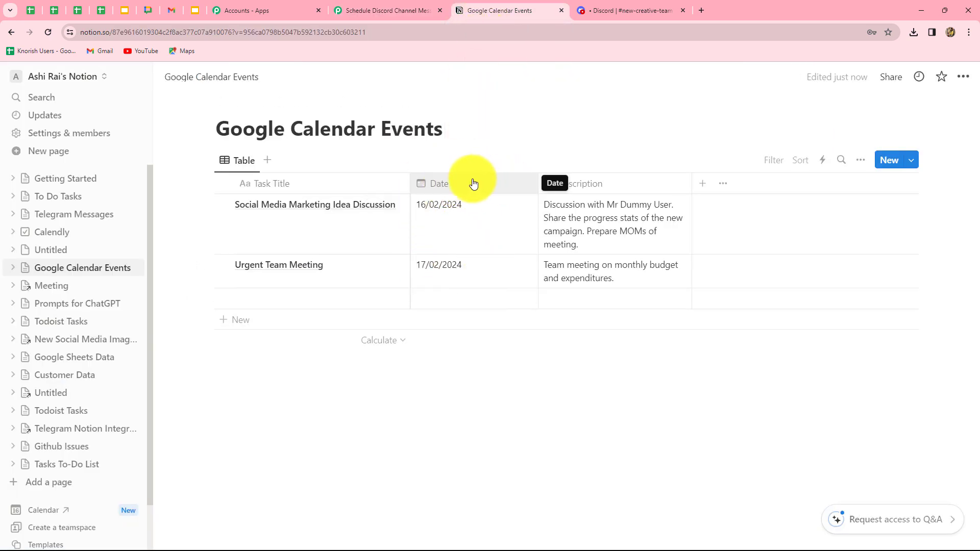
{"action": "left_click", "coordinate": [384, 6]}
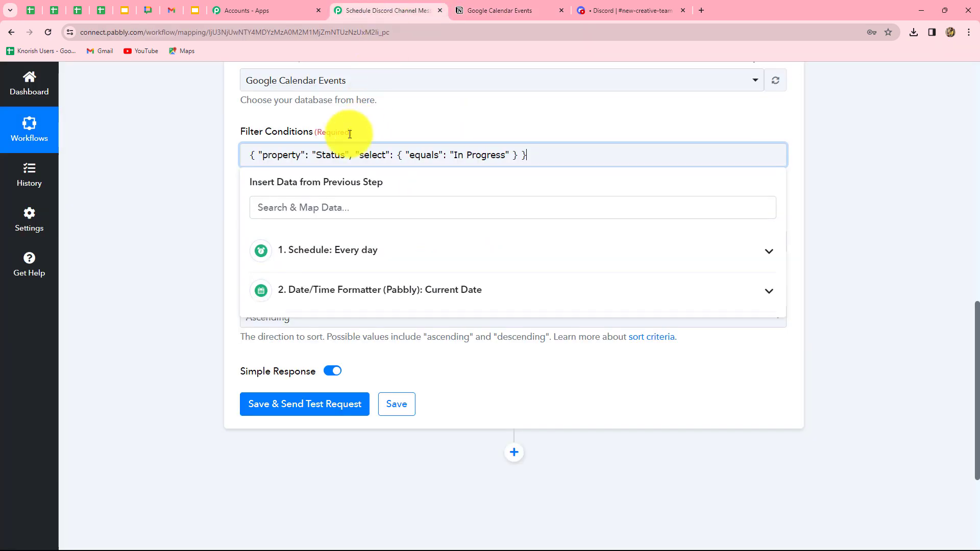
{"action": "left_click", "coordinate": [345, 154]}
{"action": "key", "text": "BackSpace"}
{"action": "key", "text": "BackSpace"}
{"action": "key", "text": "BackSpace"}
{"action": "key", "text": "BackSpace"}
{"action": "key", "text": "BackSpace"}
{"action": "key", "text": "BackSpace"}
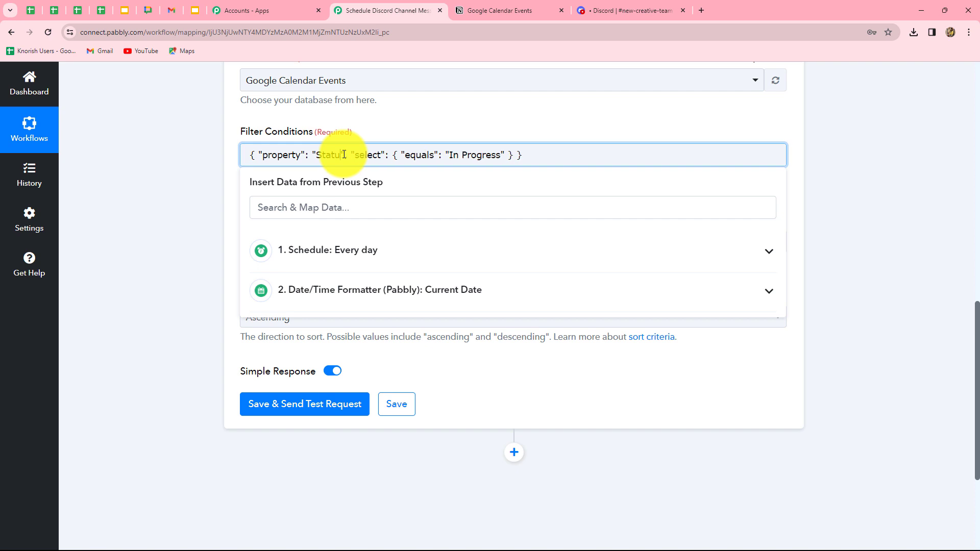
{"action": "type", "text": "Date"}
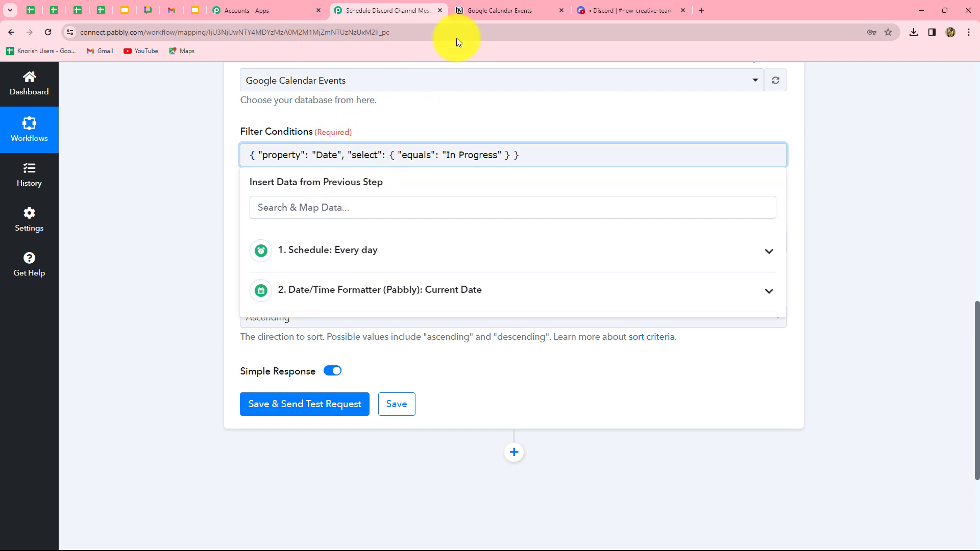
Step: Check the Date column's property type in Notion and replace "select" with "date" in the filter condition
{"action": "left_click", "coordinate": [489, 6]}
{"action": "left_click", "coordinate": [463, 186]}
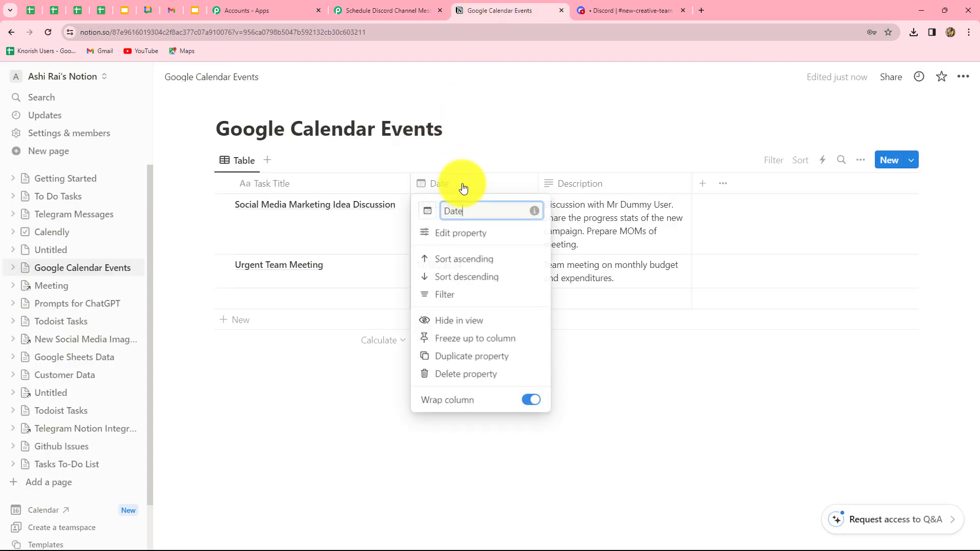
{"action": "left_click", "coordinate": [524, 234]}
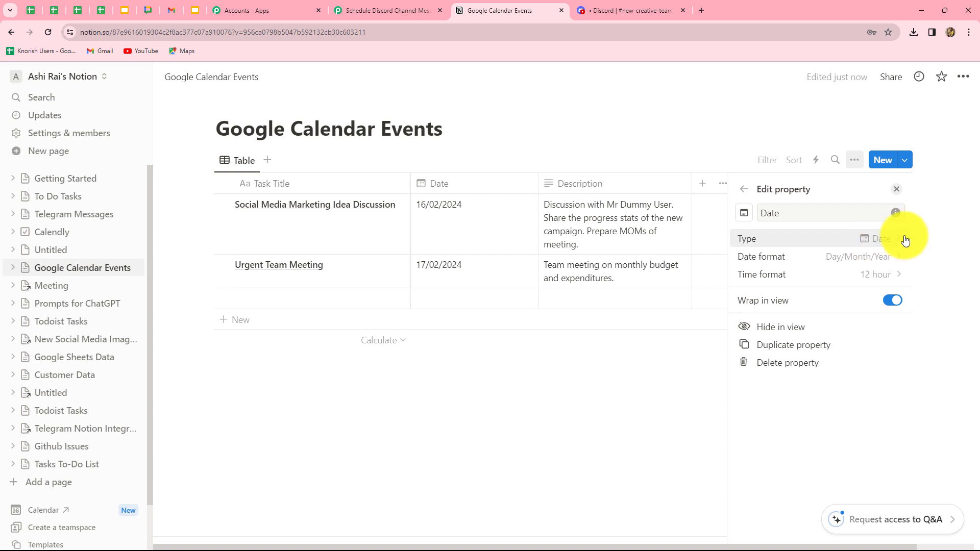
{"action": "left_click", "coordinate": [411, 4]}
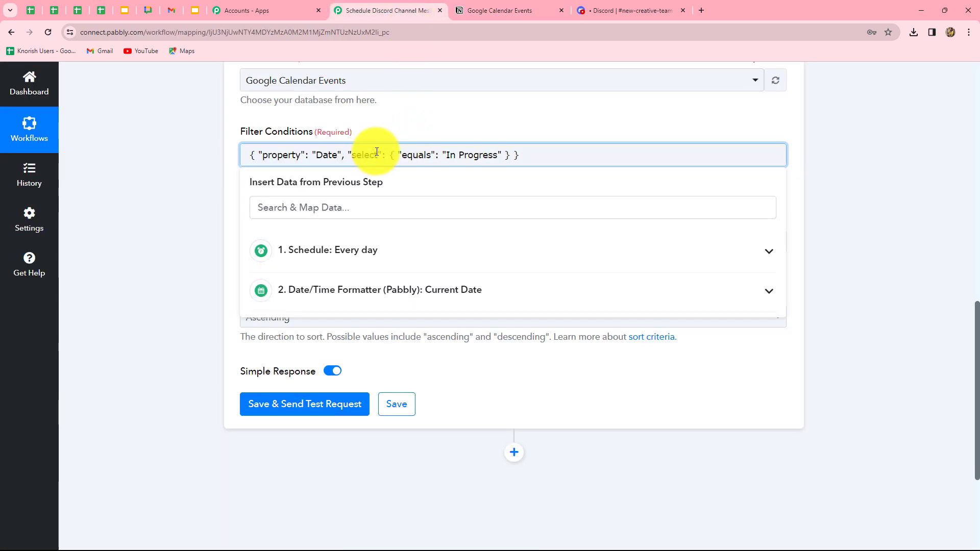
{"action": "double_click", "coordinate": [376, 155]}
{"action": "type", "text": "date"}
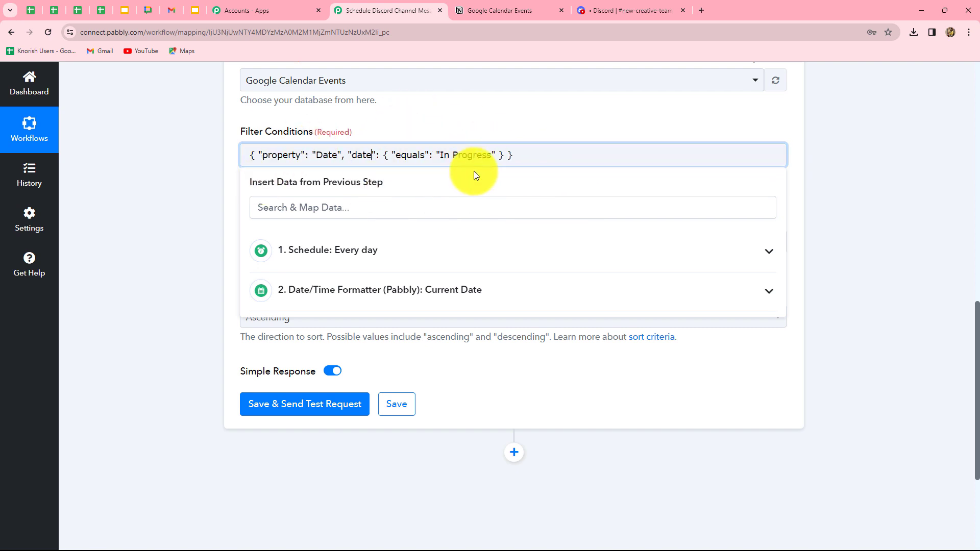
Step: Replace the In Progress value in the filter condition with the mapped Result from the Current Date step
{"action": "double_click", "coordinate": [472, 155]}
{"action": "key", "text": "BackSpace"}
{"action": "key", "text": "BackSpace"}
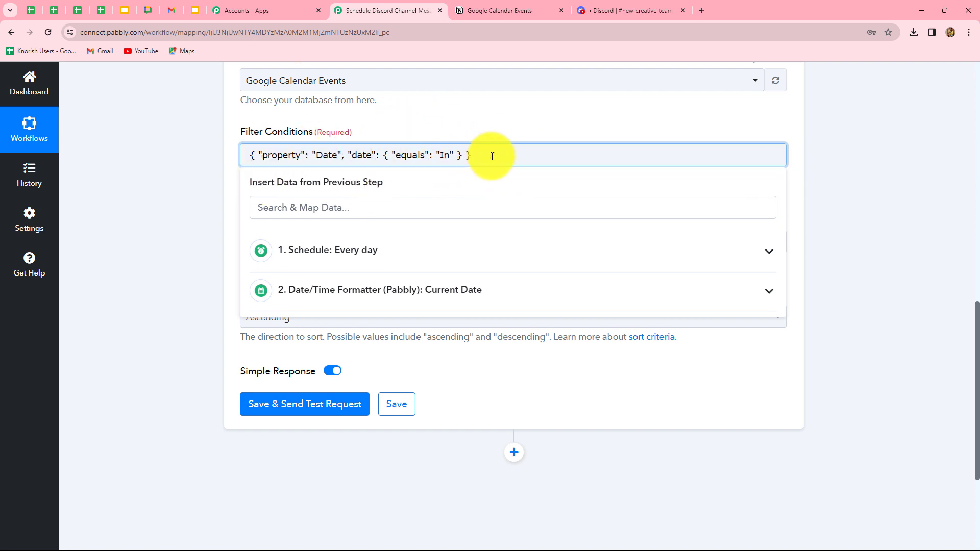
{"action": "key", "text": "BackSpace"}
{"action": "key", "text": "BackSpace"}
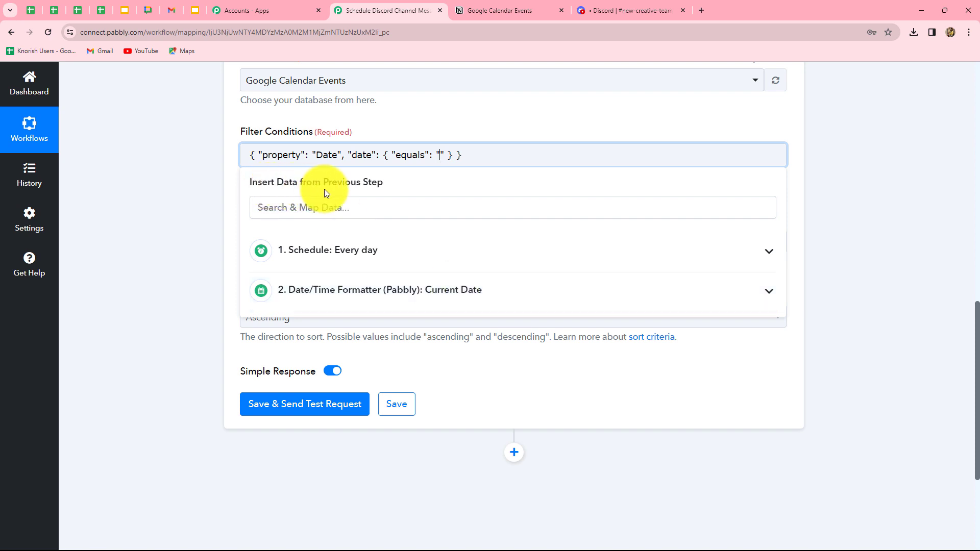
{"action": "left_click", "coordinate": [437, 289]}
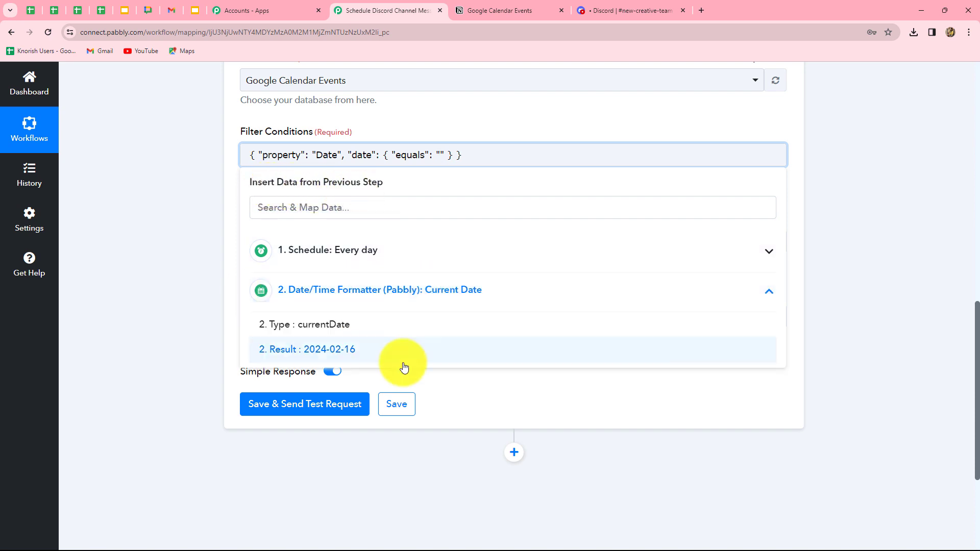
{"action": "left_click", "coordinate": [355, 356]}
{"action": "left_click", "coordinate": [816, 163]}
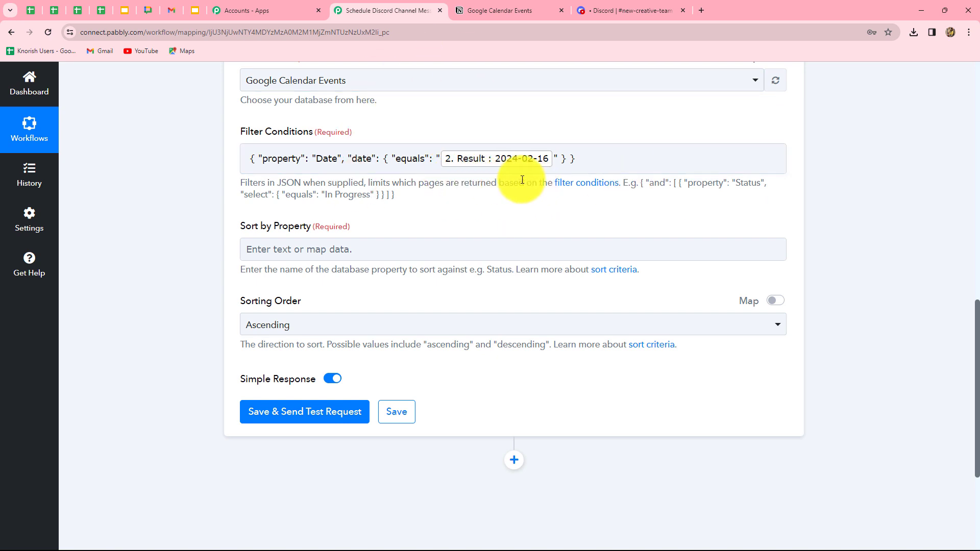
Step: Check the title column's name in the Notion table and set Sort by Property to Task Title
{"action": "scroll", "coordinate": [502, 242], "scroll_direction": "down", "scroll_amount": 3}
{"action": "scroll", "coordinate": [506, 238], "scroll_direction": "up", "scroll_amount": 1}
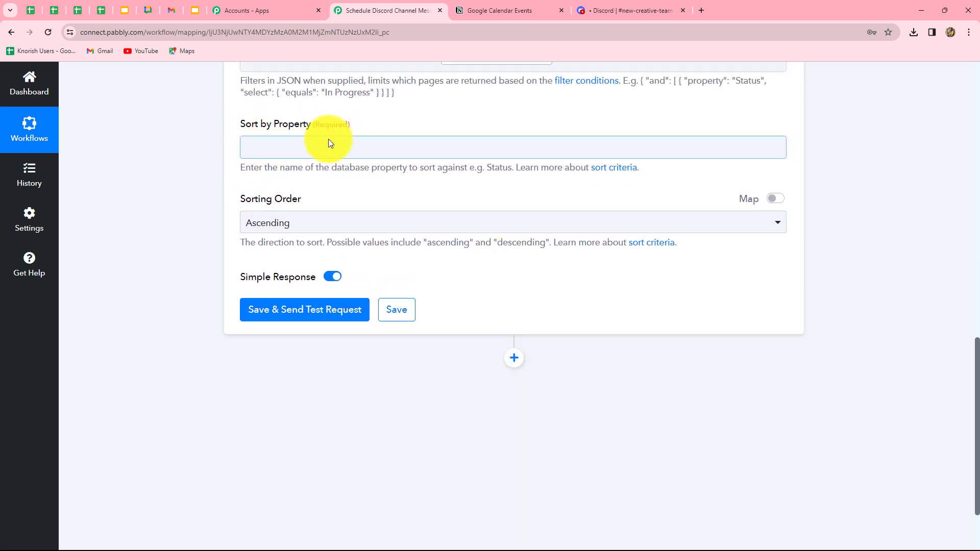
{"action": "left_click", "coordinate": [492, 10]}
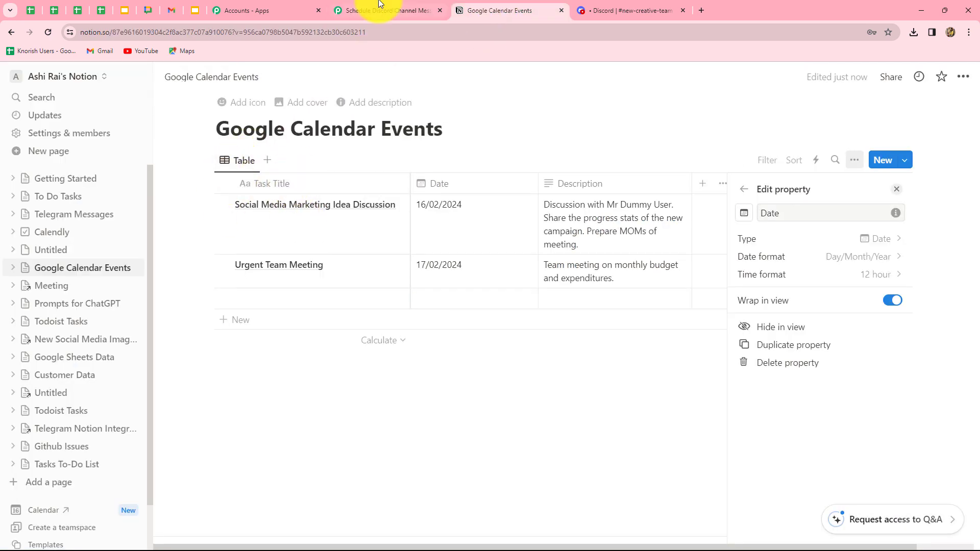
{"action": "left_click", "coordinate": [381, 5]}
{"action": "left_click", "coordinate": [298, 147]}
{"action": "type", "text": "Task Title"}
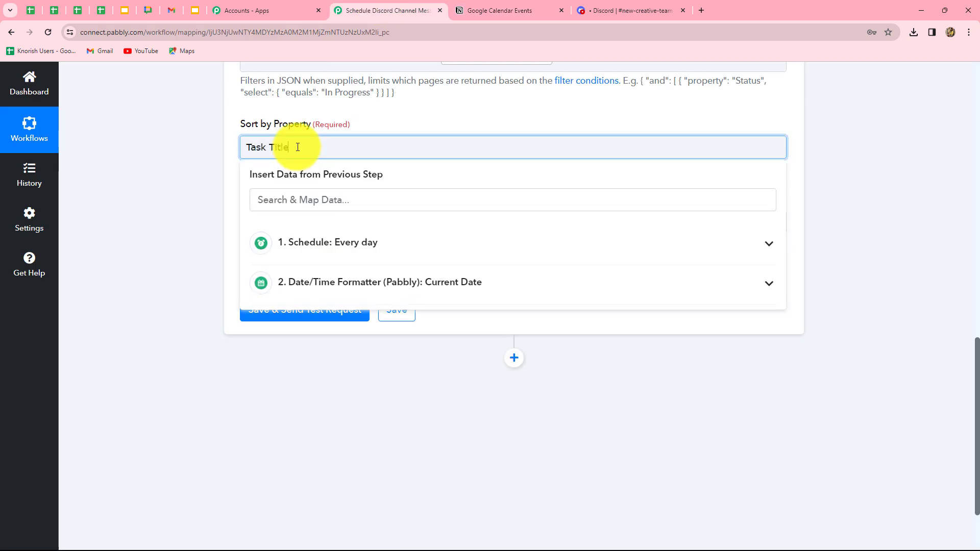
{"action": "left_click", "coordinate": [130, 223]}
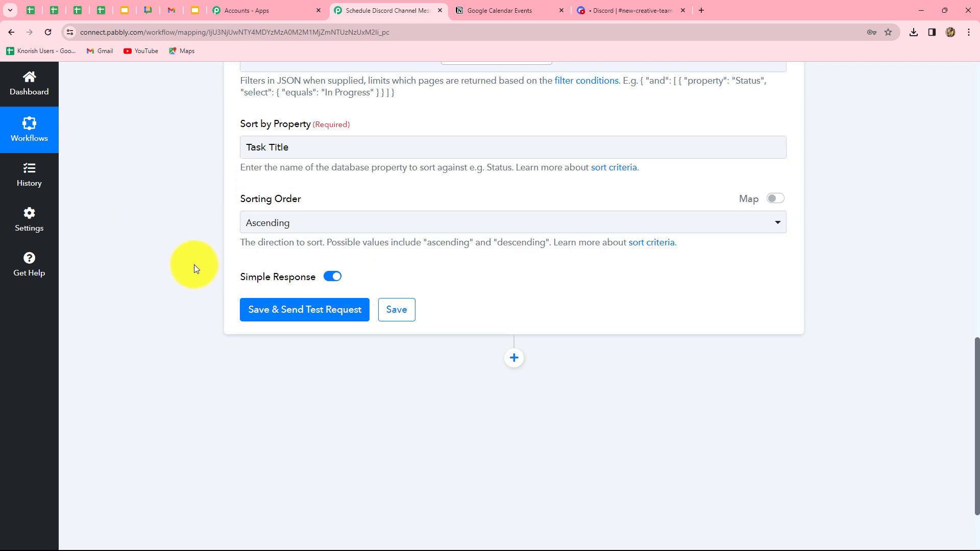
Step: Open the Notion filter conditions documentation and search it for "date" to review the date filter's equals condition
{"action": "scroll", "coordinate": [194, 264], "scroll_direction": "up", "scroll_amount": 3}
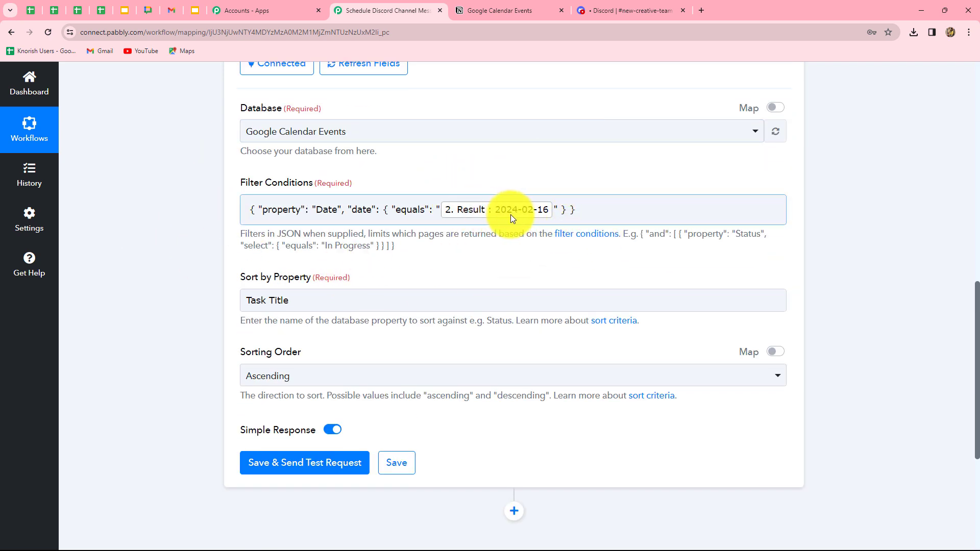
{"action": "left_click", "coordinate": [595, 236]}
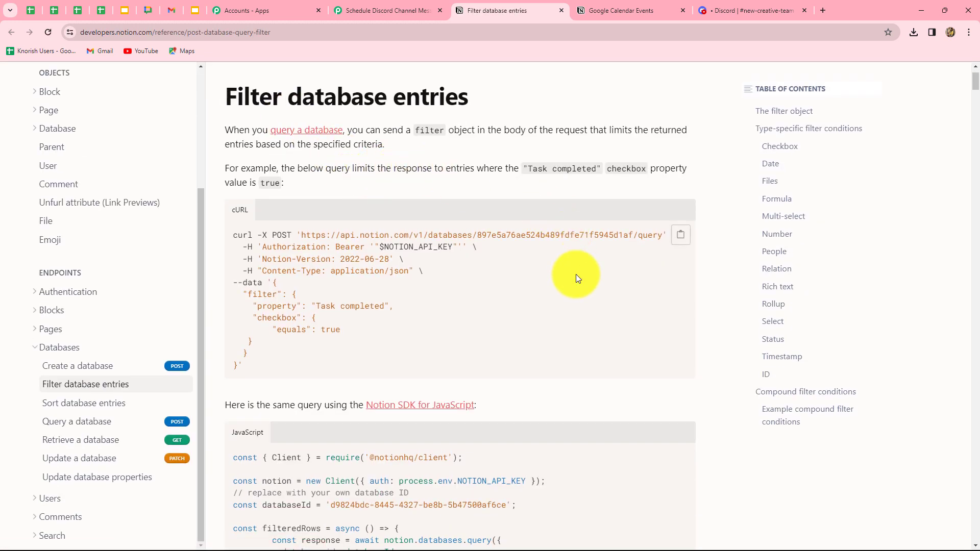
{"action": "key", "text": "ctrl+f"}
{"action": "type", "text": "date"}
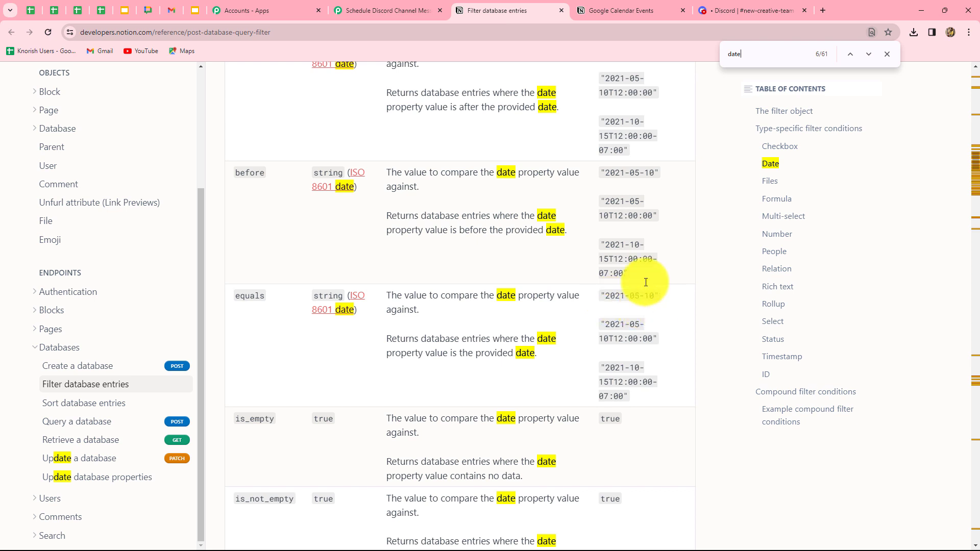
{"action": "left_click", "coordinate": [384, 10]}
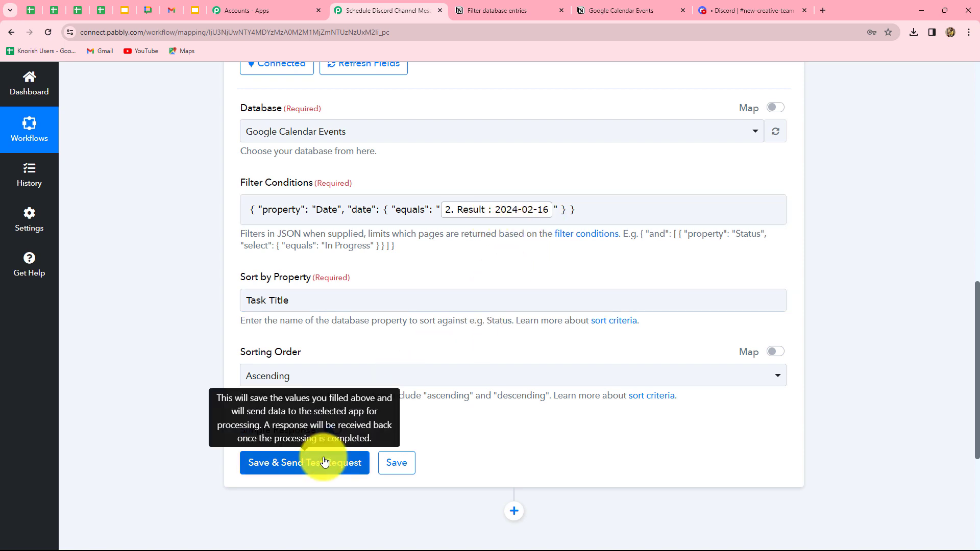
Step: Turn off Simple Response for the Notion database query, then save it and send a test request
{"action": "scroll", "coordinate": [324, 462], "scroll_direction": "down", "scroll_amount": 3}
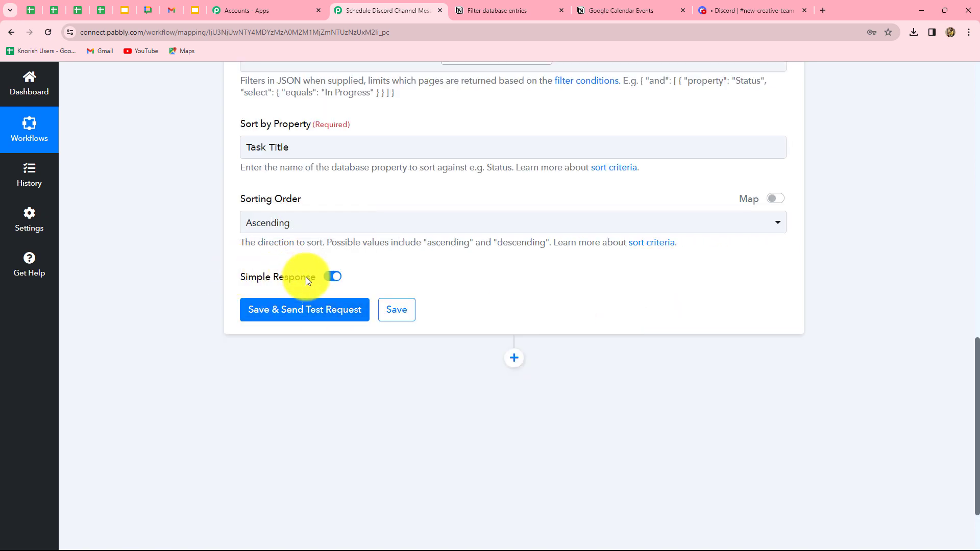
{"action": "left_click", "coordinate": [319, 312]}
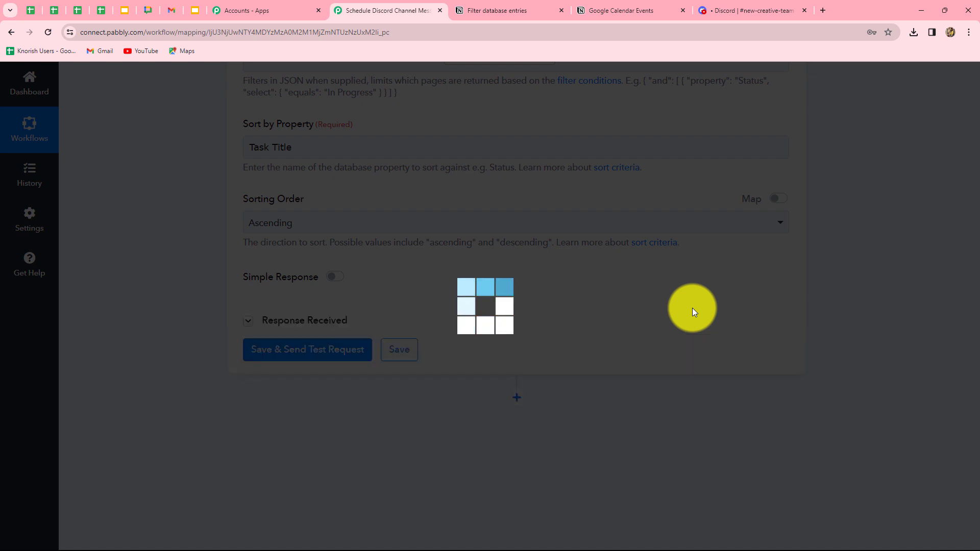
{"action": "scroll", "coordinate": [967, 284], "scroll_direction": "down", "scroll_amount": 4}
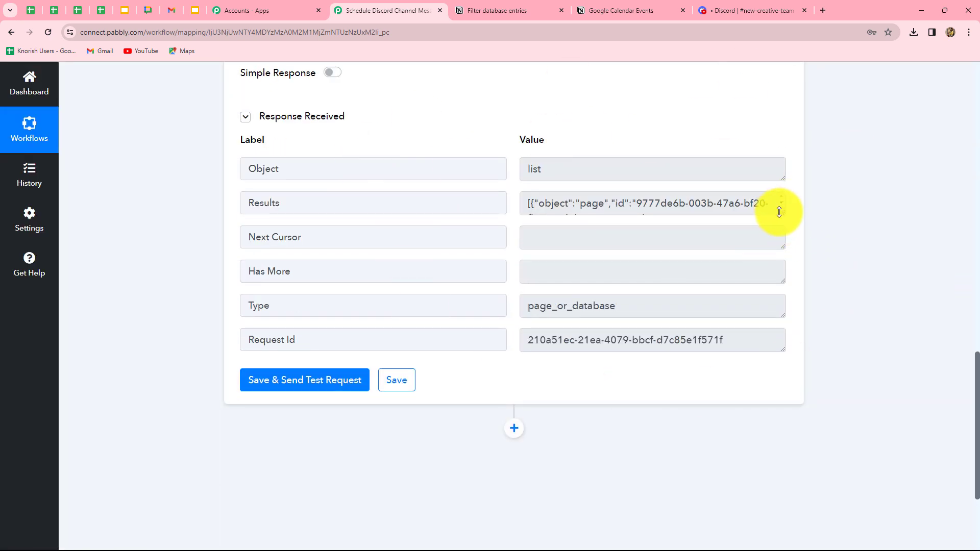
Step: Enlarge the Results value in the received response and compare its task details with the Notion table's entry for the current date
{"action": "left_click_drag", "start_coordinate": [779, 212], "coordinate": [783, 378]}
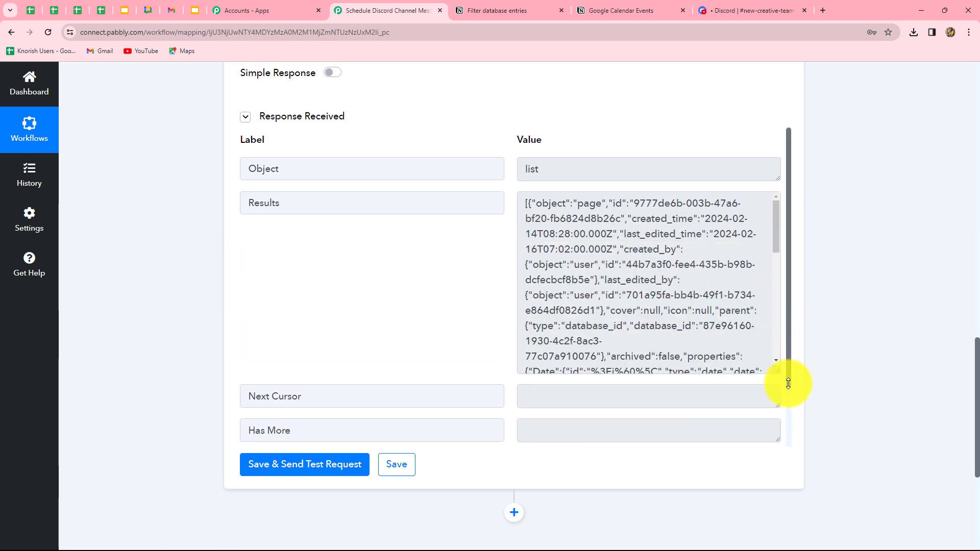
{"action": "left_click", "coordinate": [620, 10]}
{"action": "left_click", "coordinate": [409, 14]}
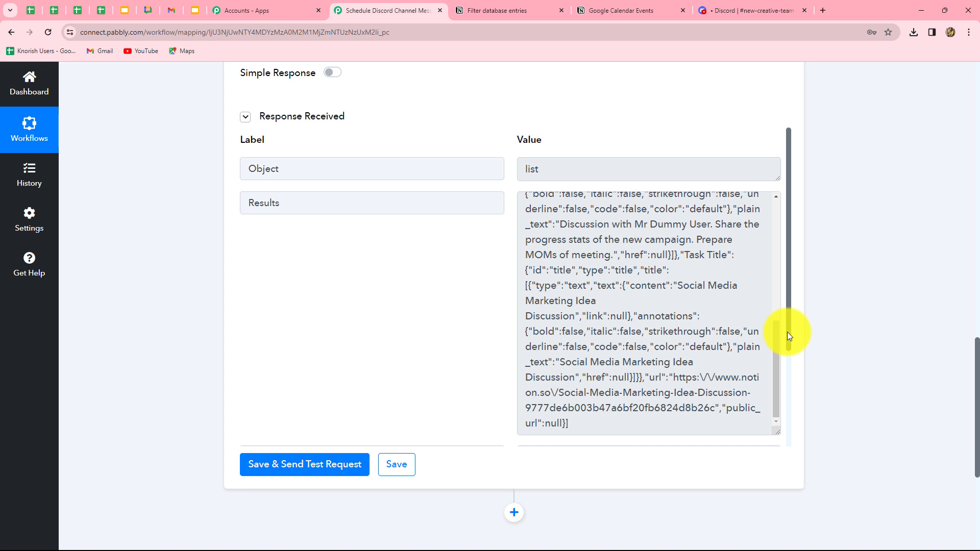
{"action": "scroll", "coordinate": [787, 336], "scroll_direction": "down", "scroll_amount": 3}
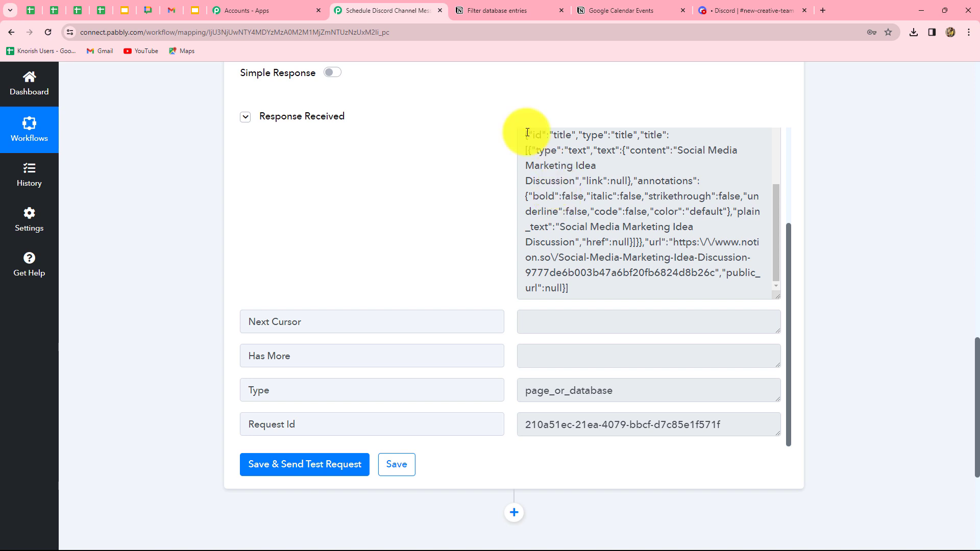
{"action": "left_click", "coordinate": [631, 9]}
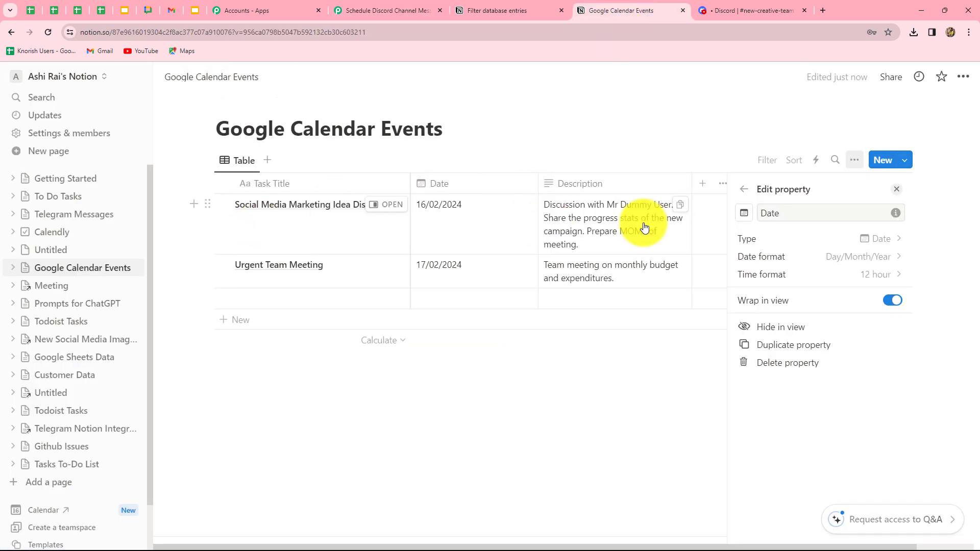
{"action": "left_click", "coordinate": [378, 9]}
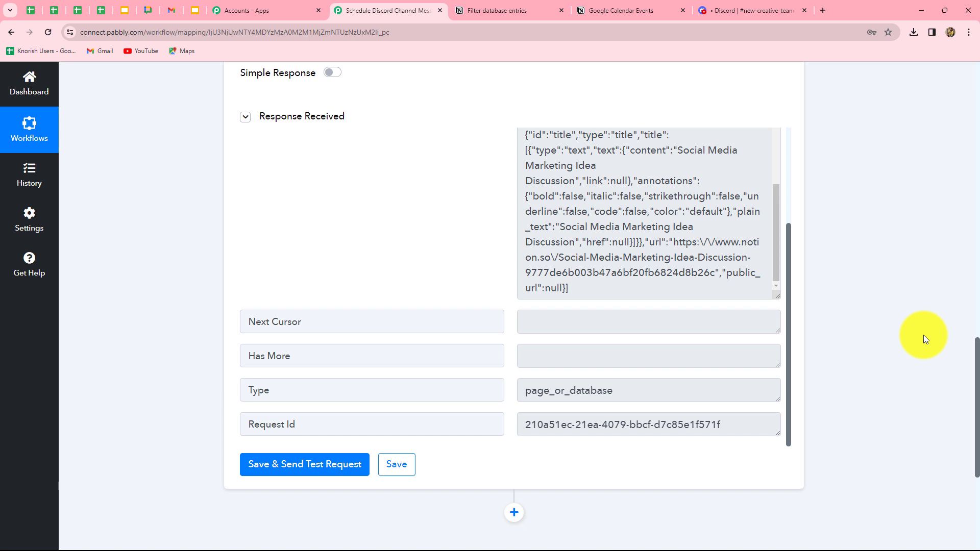
Step: Add an Iterator by Pabbly action after the Notion step with Process Arrays as its action event
{"action": "scroll", "coordinate": [924, 335], "scroll_direction": "down", "scroll_amount": 5}
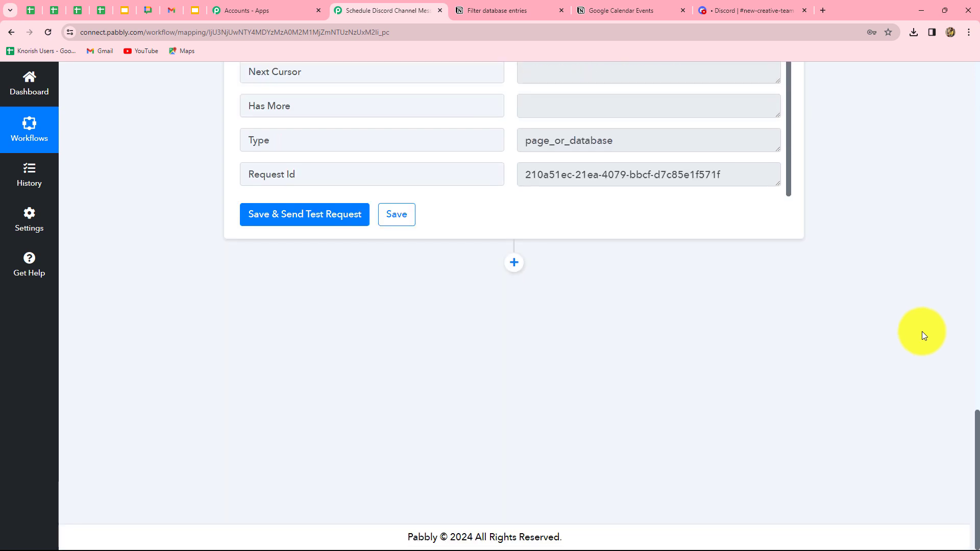
{"action": "left_click", "coordinate": [513, 265]}
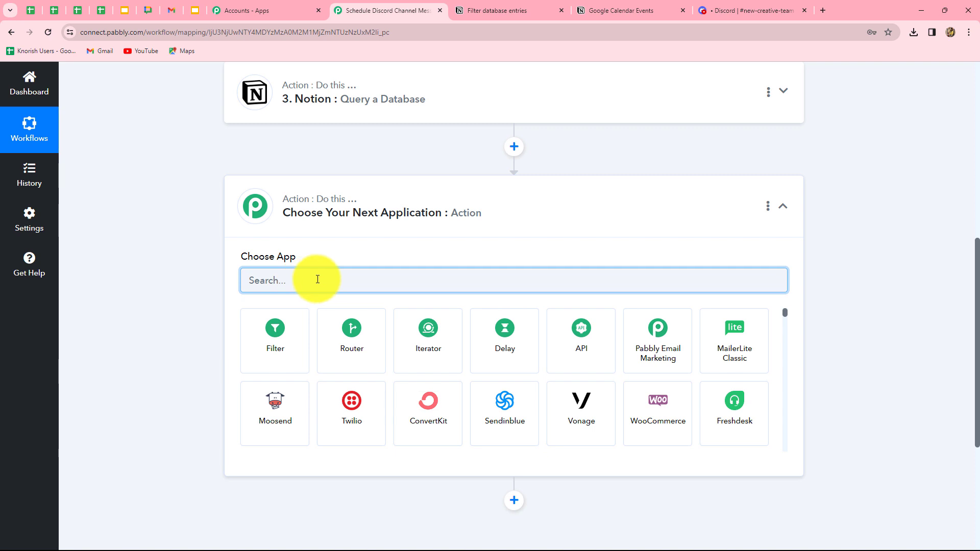
{"action": "type", "text": "iter"}
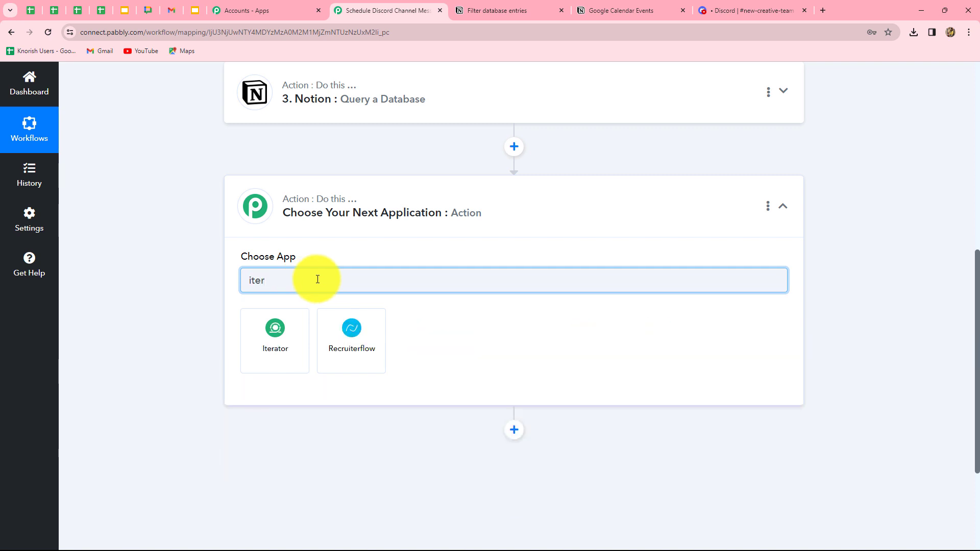
{"action": "left_click", "coordinate": [298, 337]}
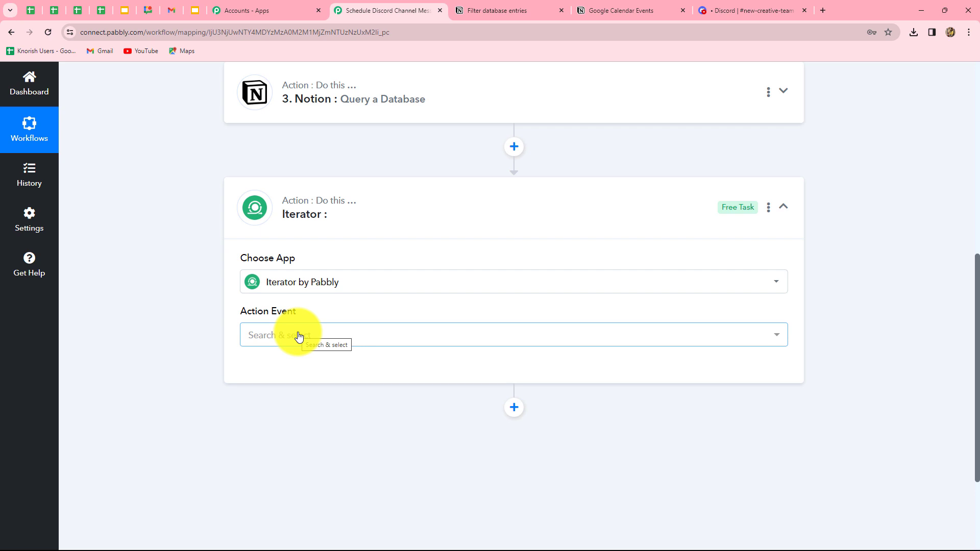
{"action": "left_click", "coordinate": [299, 337]}
{"action": "left_click", "coordinate": [287, 396]}
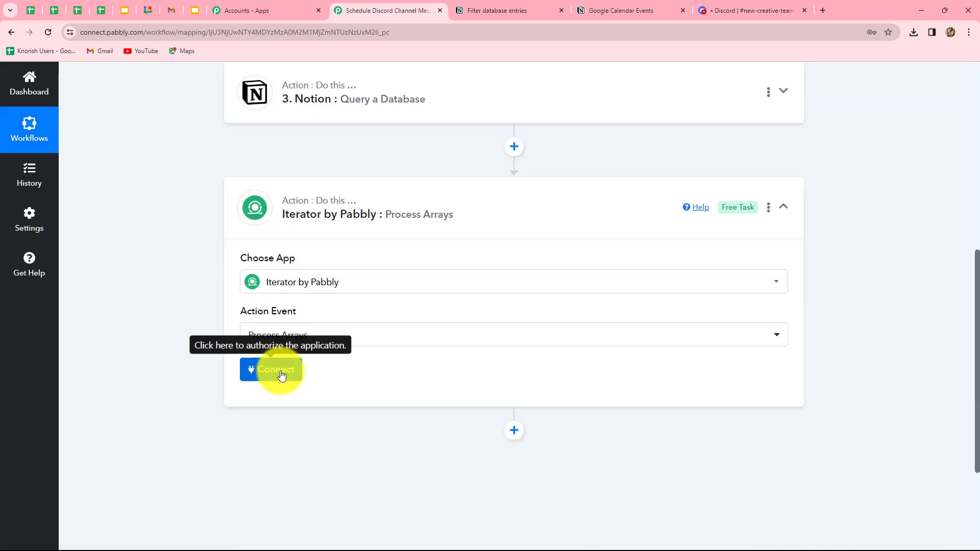
Step: Connect the Iterator and send a test request using the Results array from step 3
{"action": "left_click", "coordinate": [281, 375]}
{"action": "scroll", "coordinate": [612, 286], "scroll_direction": "down", "scroll_amount": 6}
{"action": "left_click", "coordinate": [260, 226]}
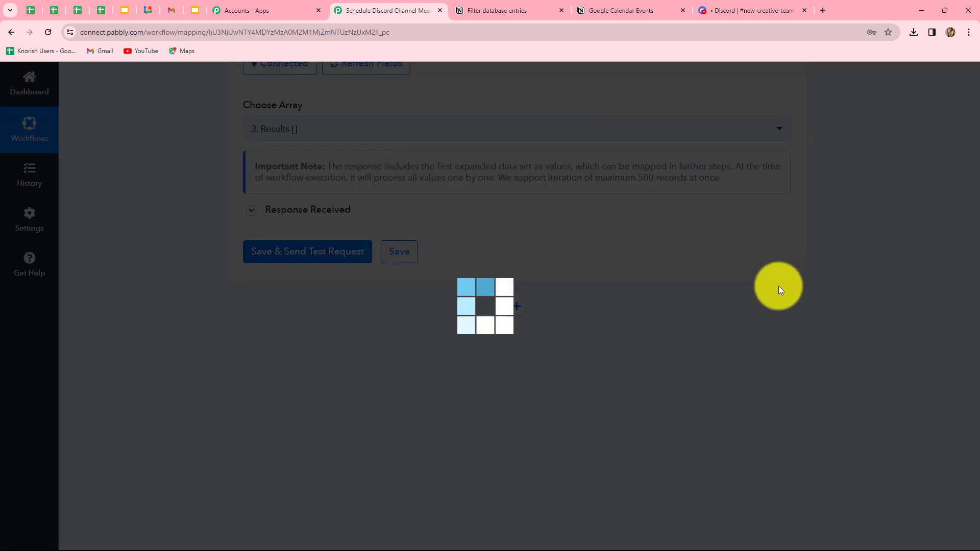
Step: Examine the Iterator response's date start, description rich text and task title values, enlarging the long ones and highlighting the description content
{"action": "scroll", "coordinate": [849, 284], "scroll_direction": "down", "scroll_amount": 4}
{"action": "scroll", "coordinate": [849, 284], "scroll_direction": "up", "scroll_amount": 3}
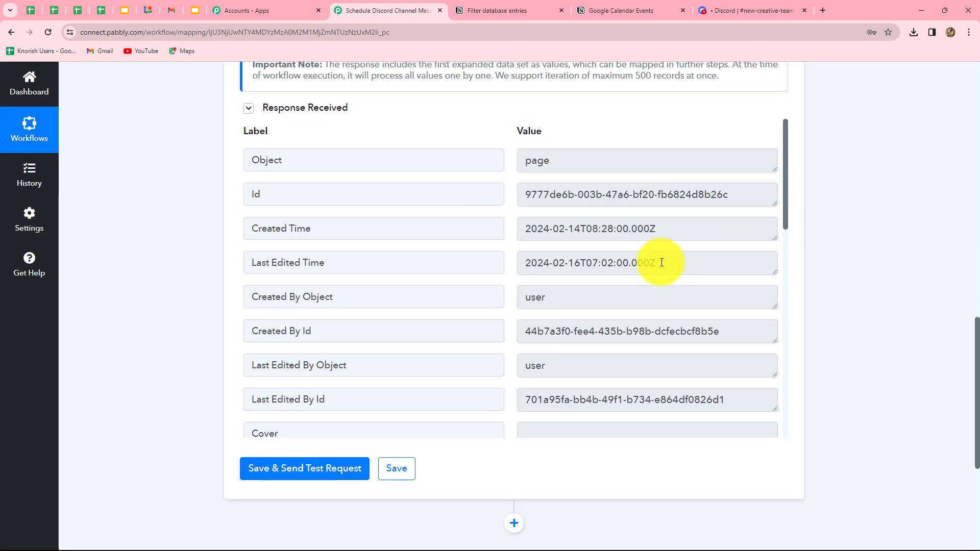
{"action": "scroll", "coordinate": [671, 303], "scroll_direction": "down", "scroll_amount": 5}
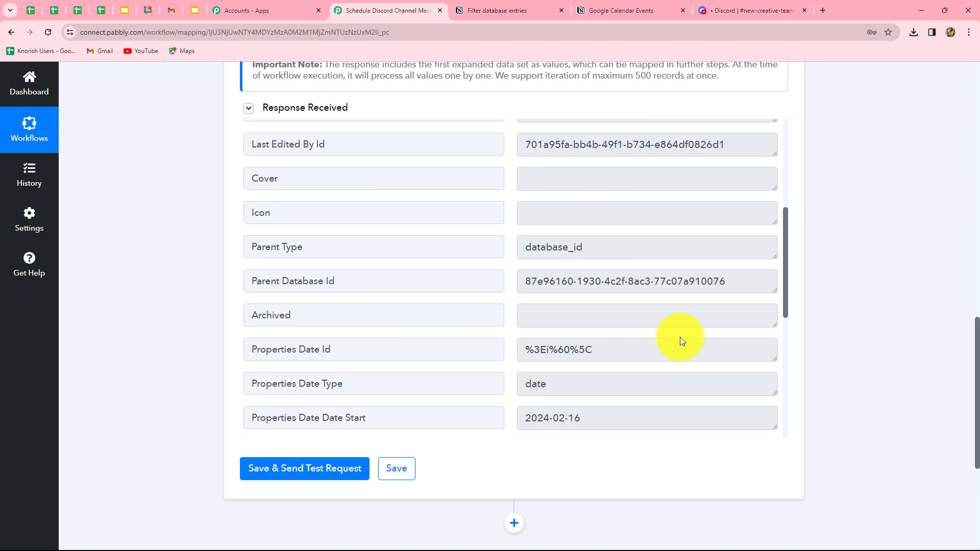
{"action": "scroll", "coordinate": [680, 337], "scroll_direction": "down", "scroll_amount": 8}
{"action": "scroll", "coordinate": [791, 318], "scroll_direction": "down", "scroll_amount": 1}
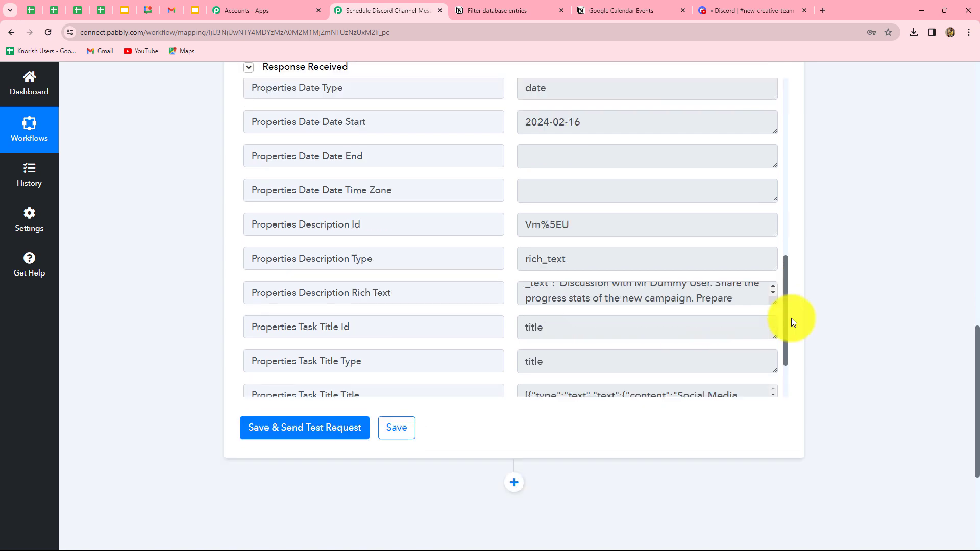
{"action": "scroll", "coordinate": [791, 317], "scroll_direction": "down", "scroll_amount": 1}
{"action": "left_click", "coordinate": [761, 236]}
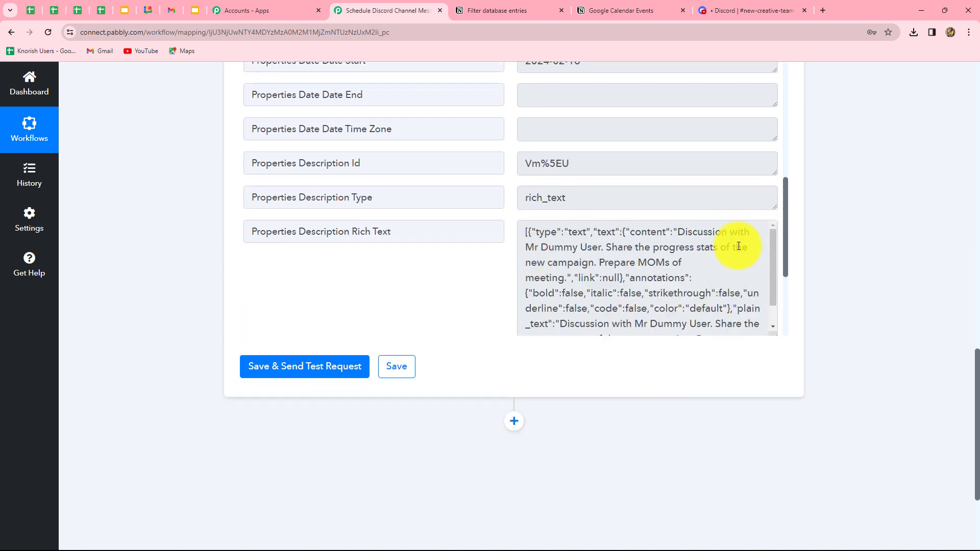
{"action": "scroll", "coordinate": [738, 171], "scroll_direction": "down", "scroll_amount": 4}
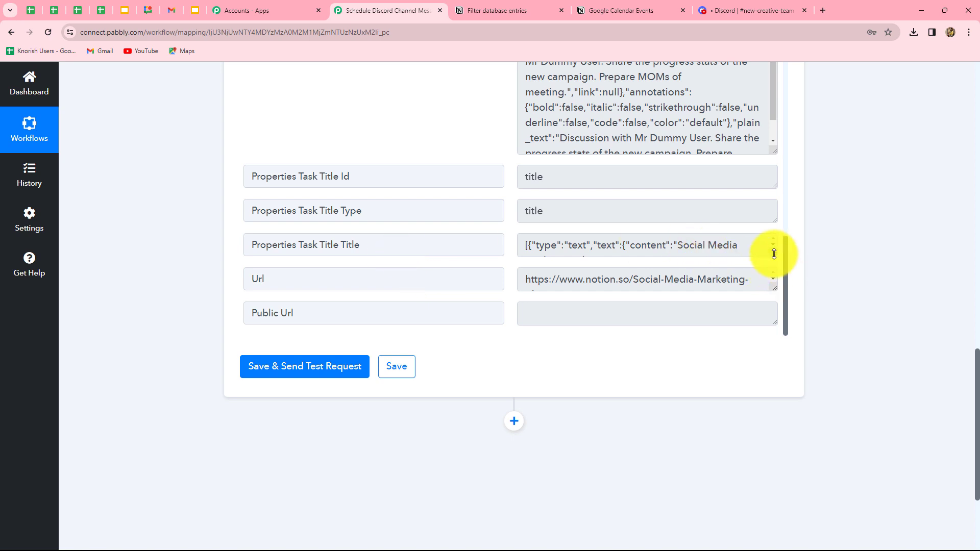
{"action": "left_click_drag", "start_coordinate": [775, 253], "coordinate": [777, 330]}
{"action": "scroll", "coordinate": [627, 121], "scroll_direction": "up", "scroll_amount": 2}
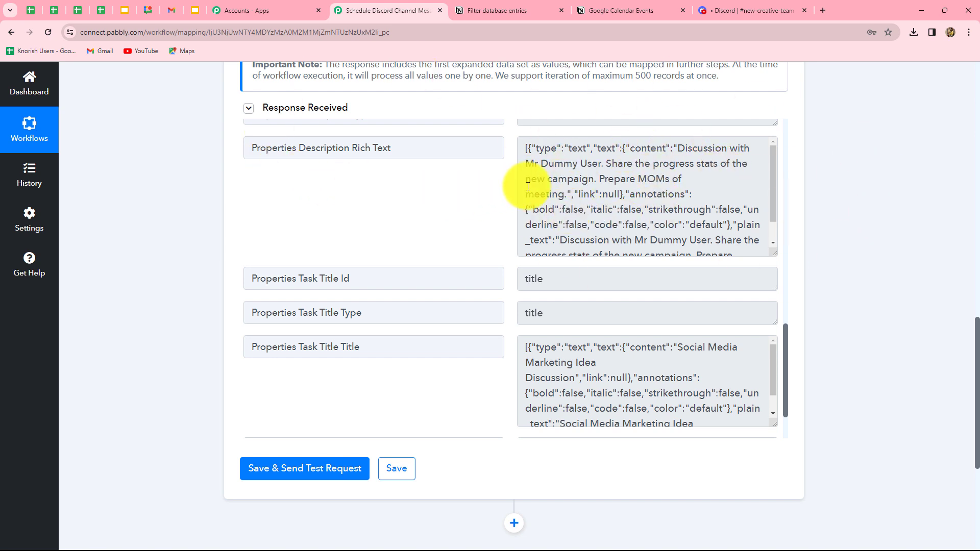
{"action": "left_click_drag", "start_coordinate": [678, 148], "coordinate": [546, 189]}
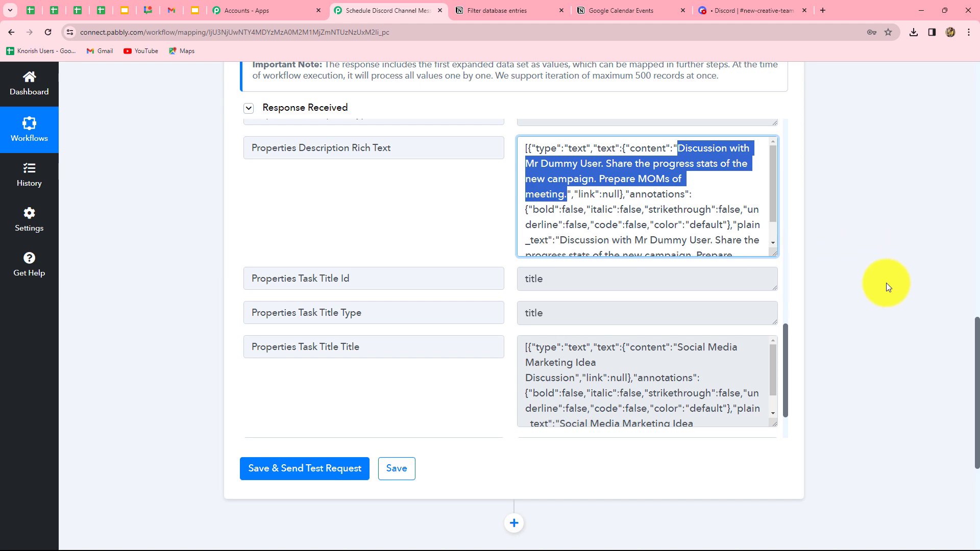
Step: Add a Text Formatter by Pabbly action after the Iterator with Text Parser as its action event
{"action": "scroll", "coordinate": [886, 282], "scroll_direction": "down", "scroll_amount": 5}
{"action": "left_click", "coordinate": [513, 264]}
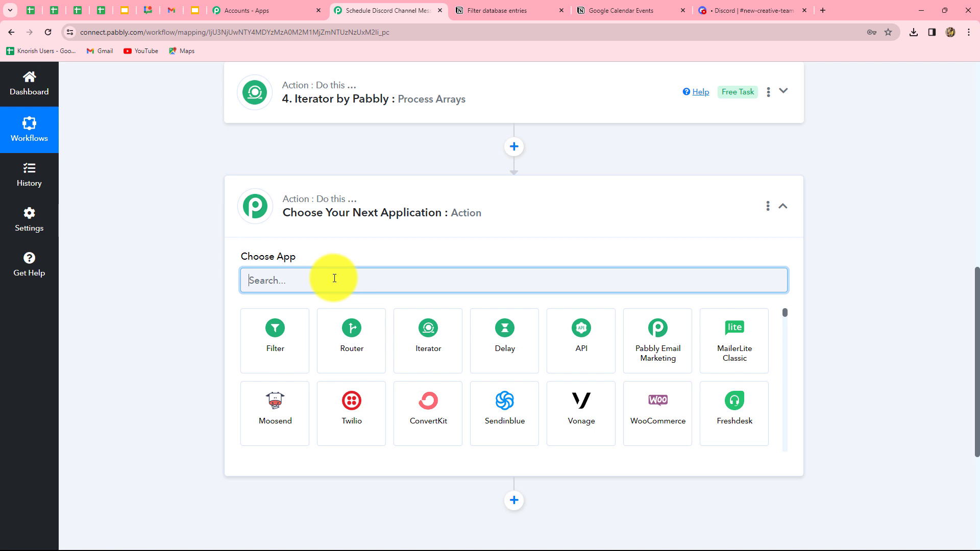
{"action": "type", "text": "text"}
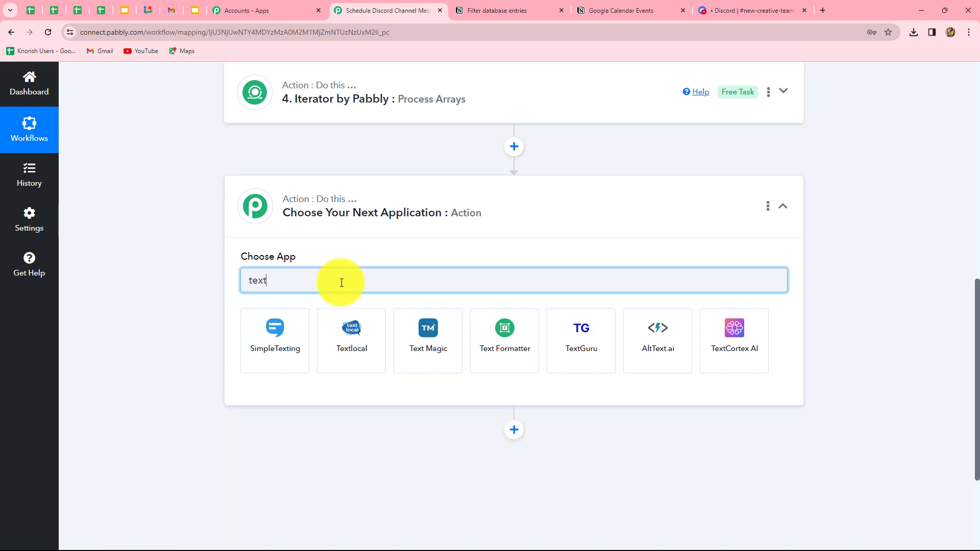
{"action": "left_click", "coordinate": [505, 328]}
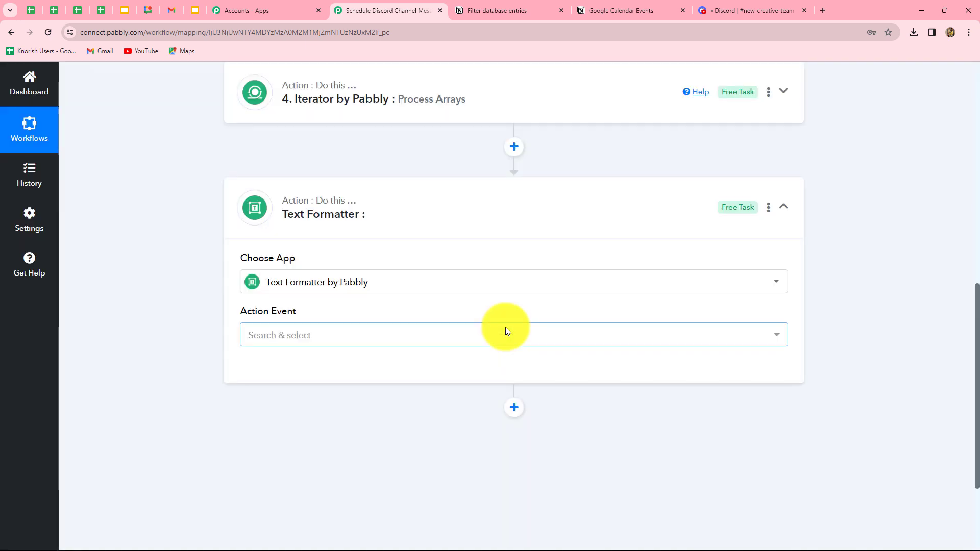
{"action": "left_click", "coordinate": [327, 336]}
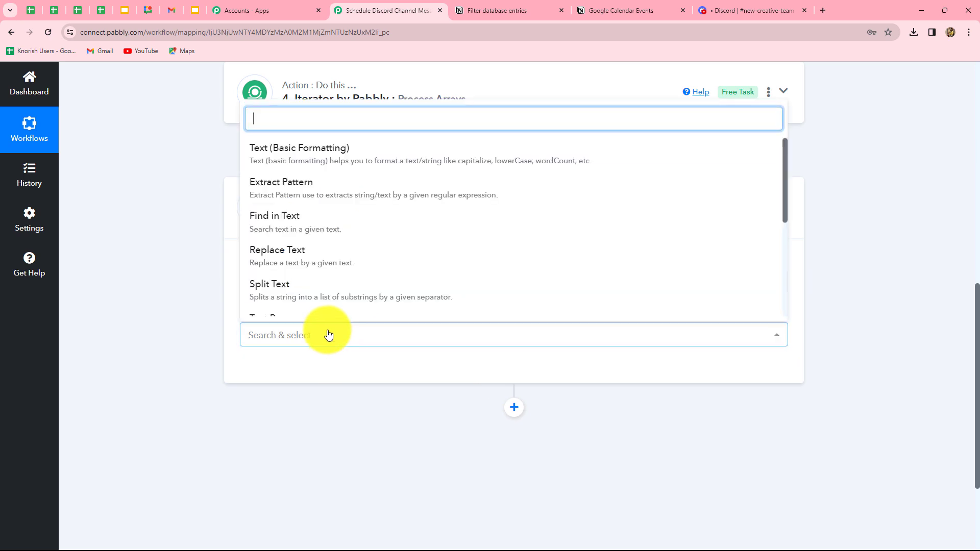
{"action": "scroll", "coordinate": [338, 271], "scroll_direction": "down", "scroll_amount": 3}
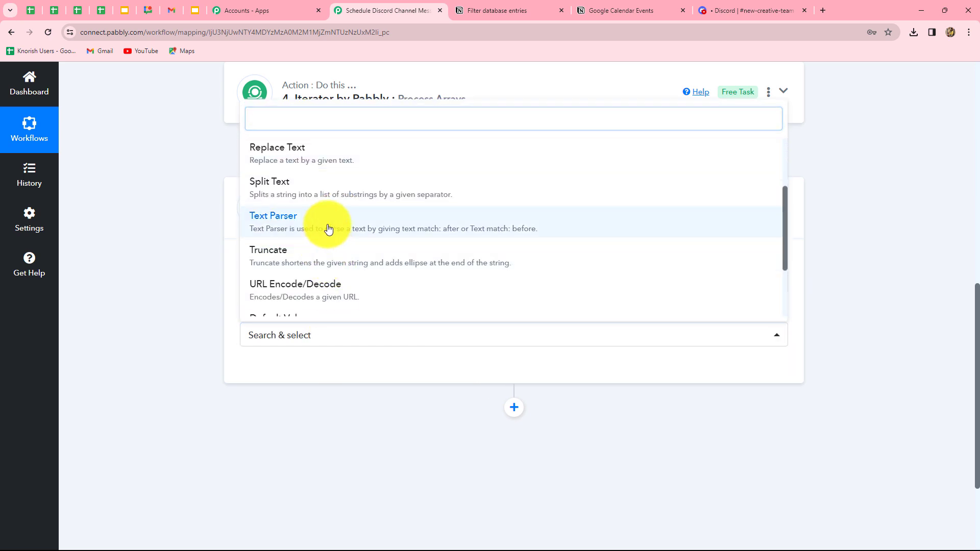
{"action": "left_click", "coordinate": [328, 228]}
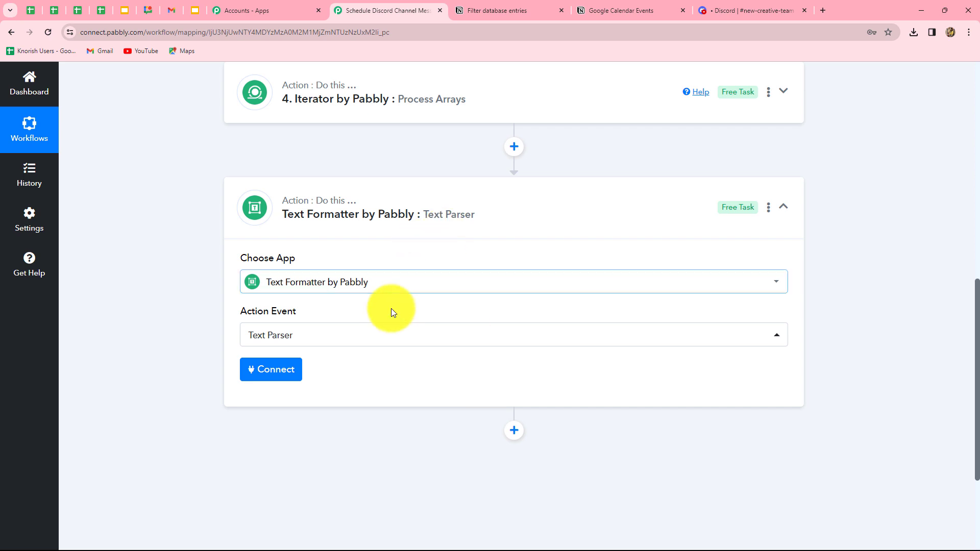
Step: Connect the Text Parser step and map the Iterator's Properties Description Rich Text into its Text field
{"action": "left_click", "coordinate": [293, 371]}
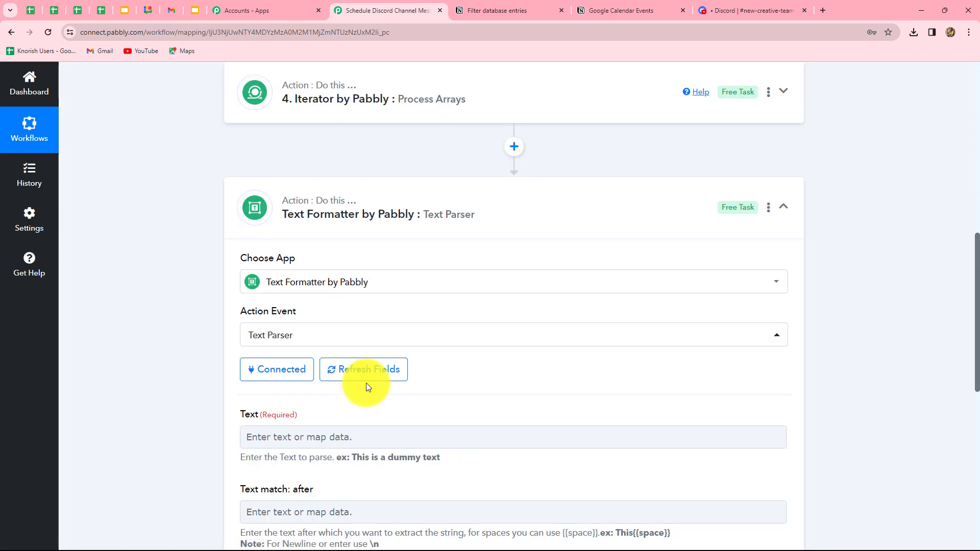
{"action": "scroll", "coordinate": [366, 383], "scroll_direction": "down", "scroll_amount": 5}
{"action": "left_click", "coordinate": [413, 132]}
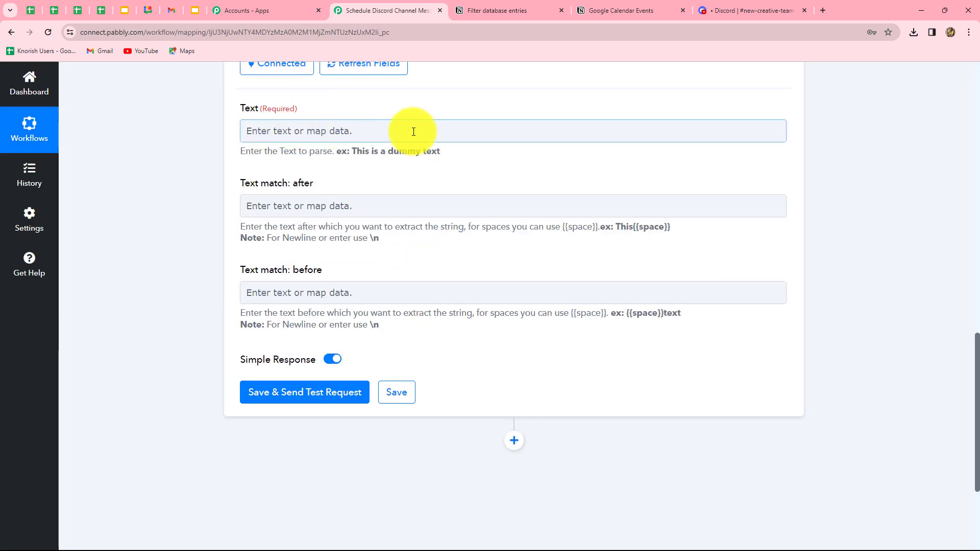
{"action": "left_click", "coordinate": [414, 132]}
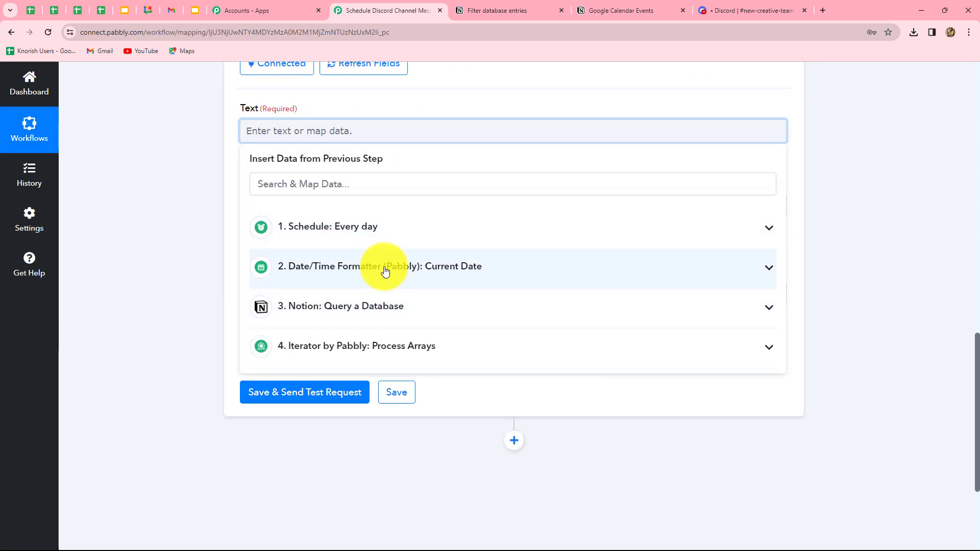
{"action": "left_click", "coordinate": [372, 351]}
{"action": "scroll", "coordinate": [420, 436], "scroll_direction": "down", "scroll_amount": 6}
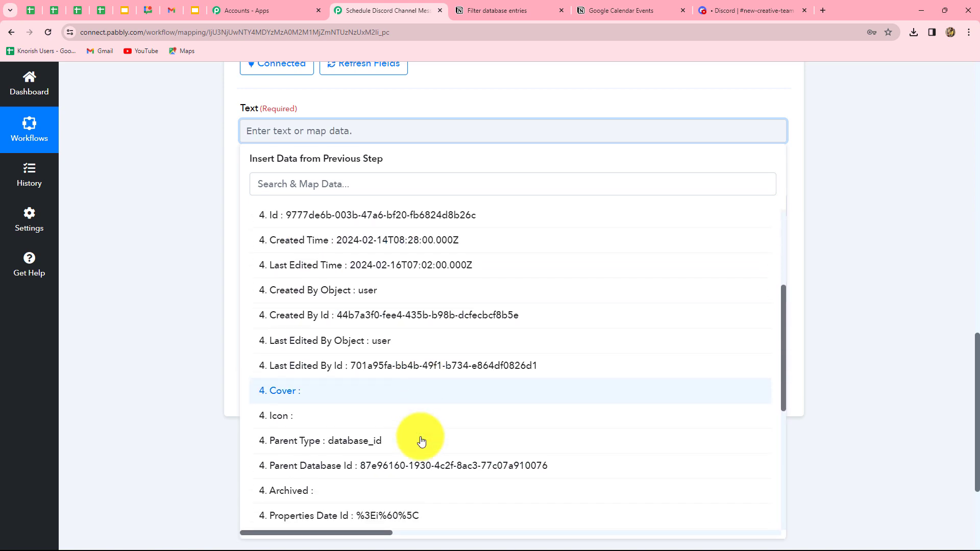
{"action": "scroll", "coordinate": [420, 439], "scroll_direction": "down", "scroll_amount": 4}
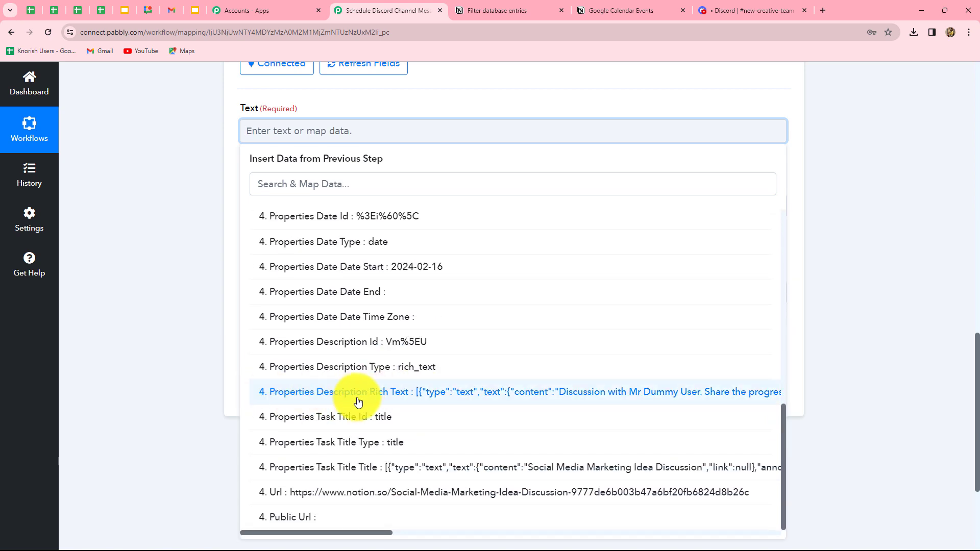
{"action": "left_click", "coordinate": [629, 396]}
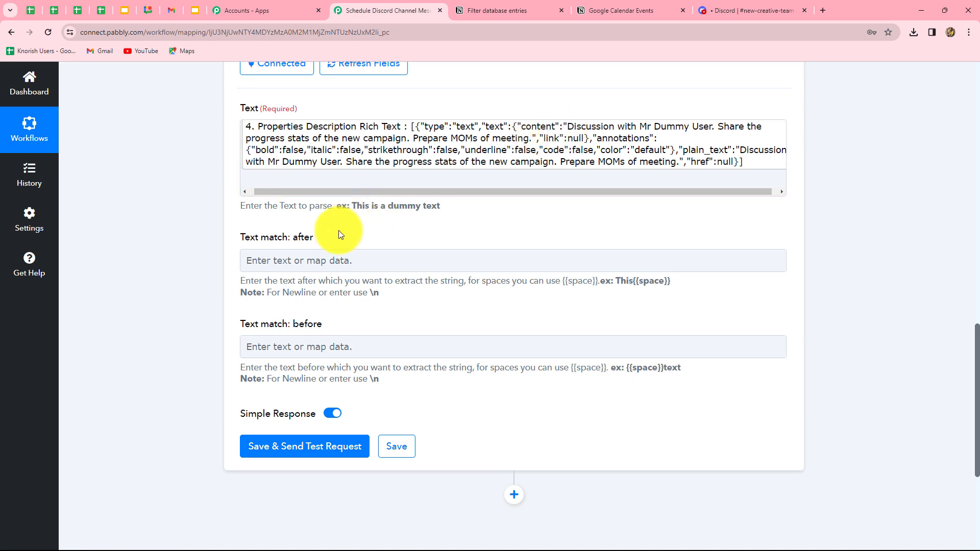
Step: Set the description parser to match after "content":" and before .","link, send a test request and enlarge the result value
{"action": "left_click", "coordinate": [311, 258]}
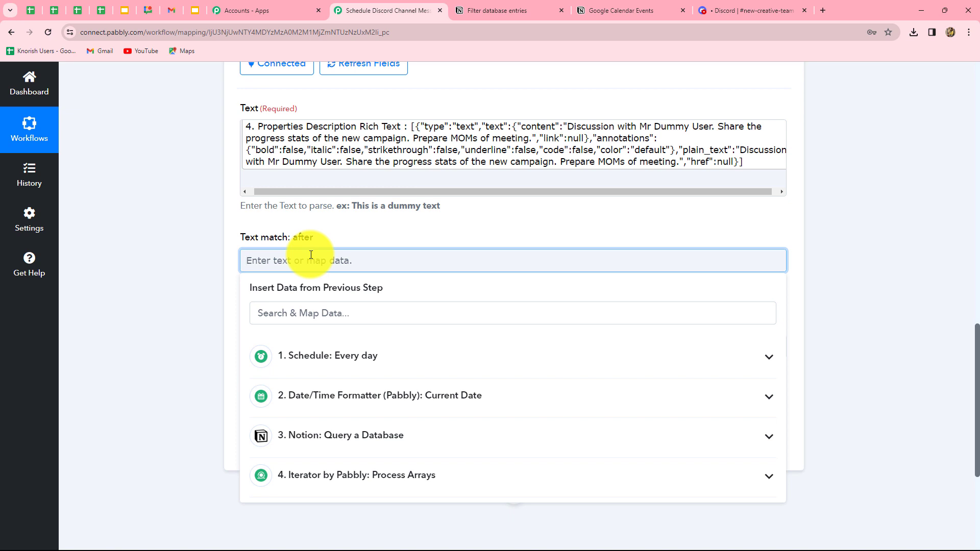
{"action": "type", "text": "\"content\":\""}
{"action": "left_click", "coordinate": [179, 286]}
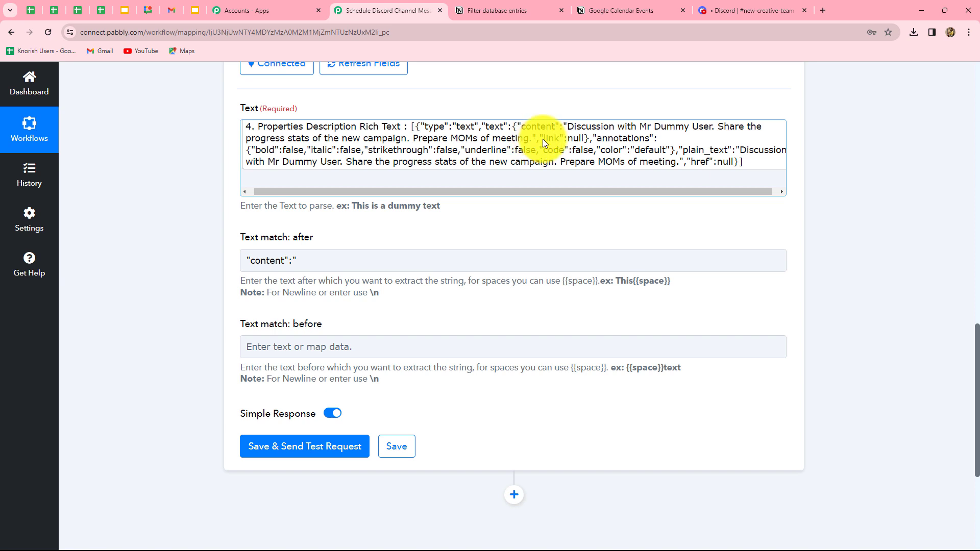
{"action": "left_click", "coordinate": [286, 347]}
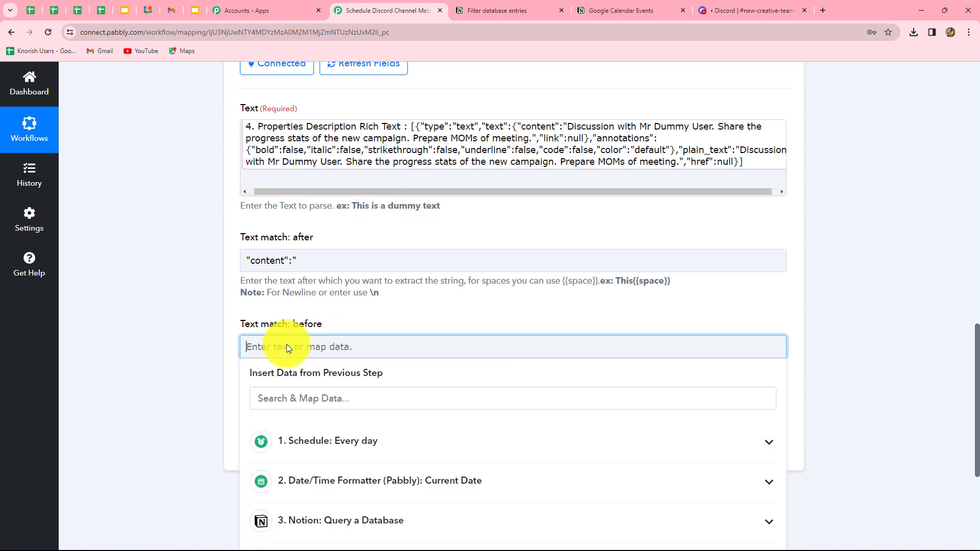
{"action": "type", "text": ".\",\"link"}
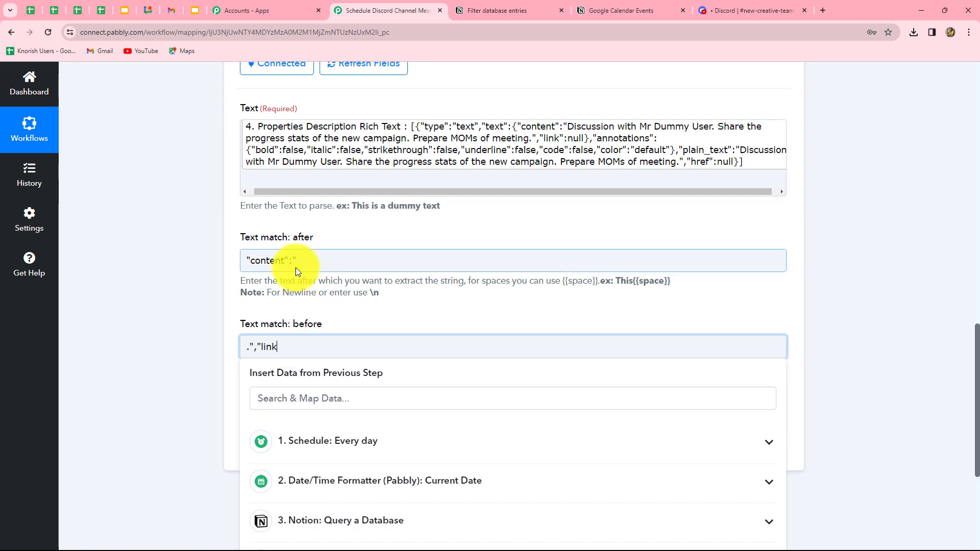
{"action": "left_click", "coordinate": [96, 333]}
{"action": "left_click", "coordinate": [266, 450]}
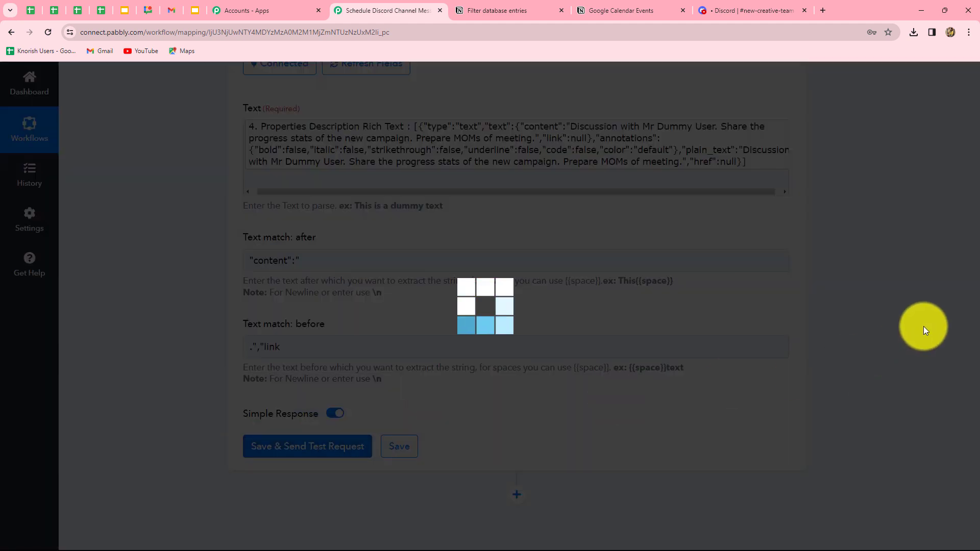
{"action": "scroll", "coordinate": [969, 311], "scroll_direction": "down", "scroll_amount": 6}
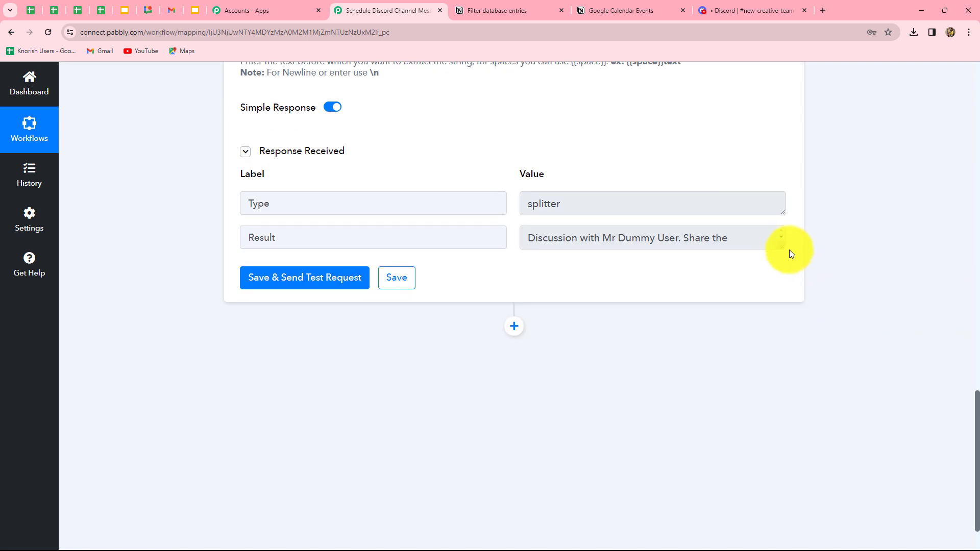
{"action": "left_click", "coordinate": [780, 248]}
{"action": "left_click_drag", "start_coordinate": [779, 248], "coordinate": [784, 348]}
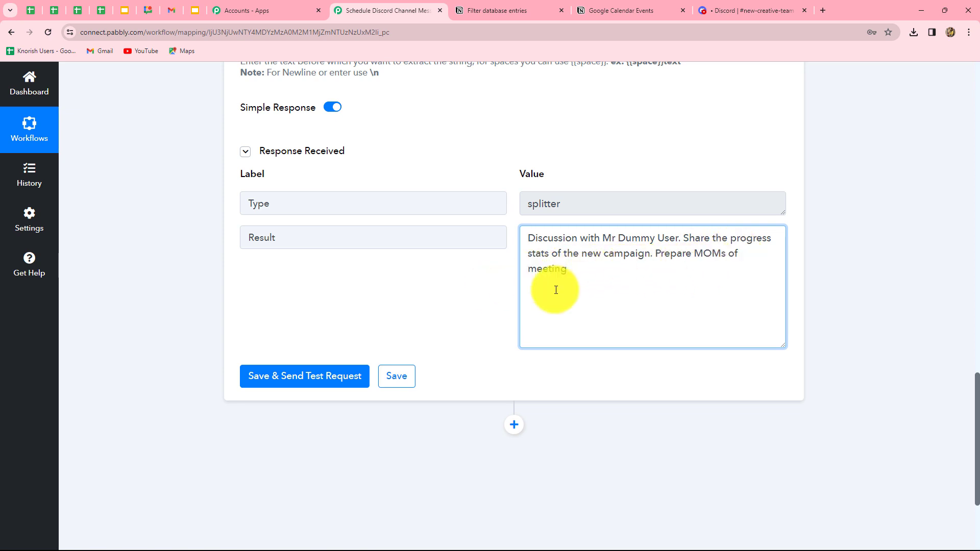
Step: Add a second Text Formatter by Pabbly action after step 5 with Text Parser as its action event
{"action": "scroll", "coordinate": [840, 291], "scroll_direction": "down", "scroll_amount": 1}
{"action": "scroll", "coordinate": [838, 289], "scroll_direction": "down", "scroll_amount": 3}
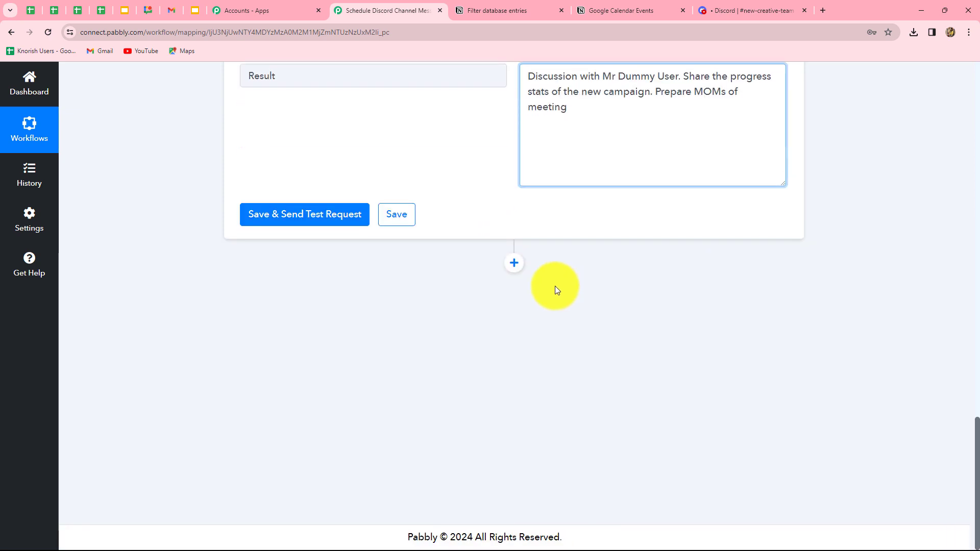
{"action": "left_click", "coordinate": [514, 265]}
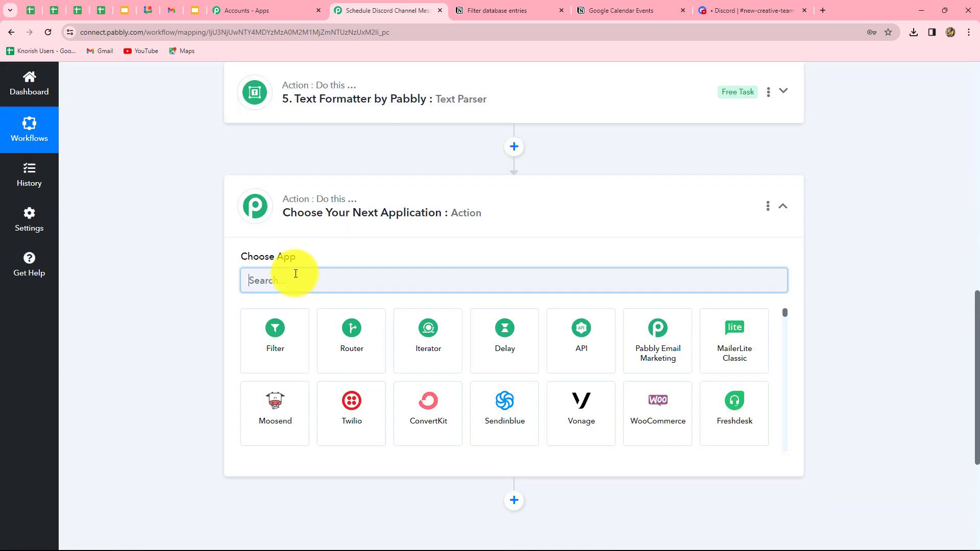
{"action": "left_click", "coordinate": [294, 278]}
{"action": "type", "text": "text"}
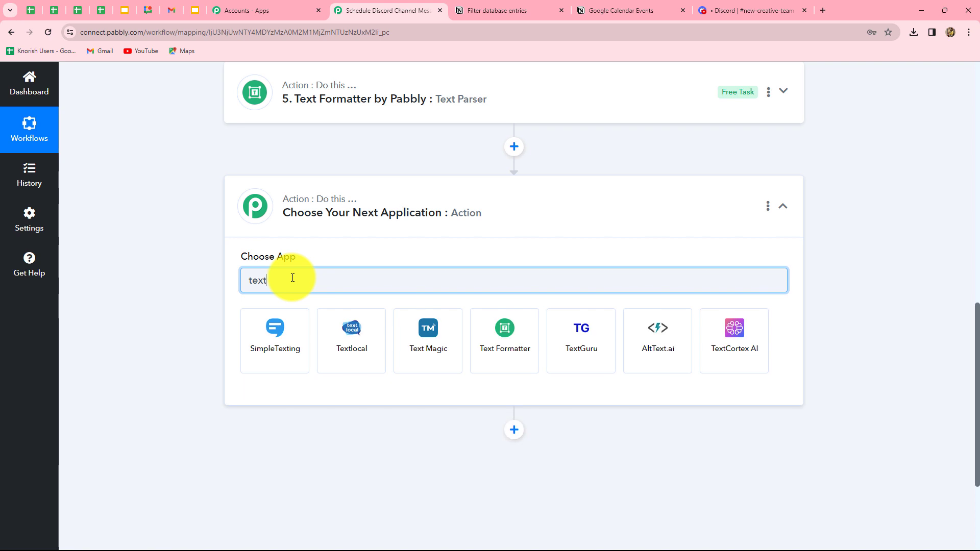
{"action": "left_click", "coordinate": [505, 341]}
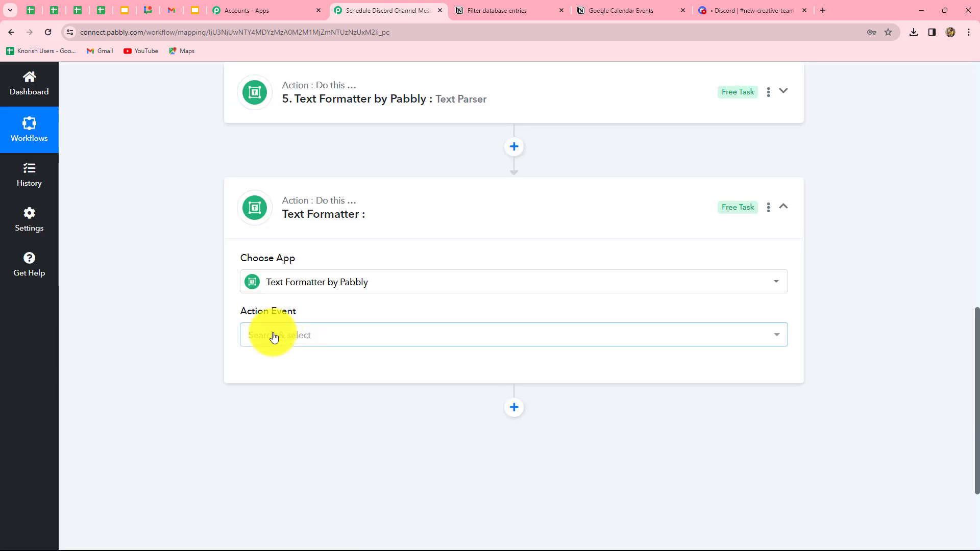
{"action": "left_click", "coordinate": [273, 335]}
{"action": "scroll", "coordinate": [284, 286], "scroll_direction": "down", "scroll_amount": 3}
{"action": "left_click", "coordinate": [296, 230]}
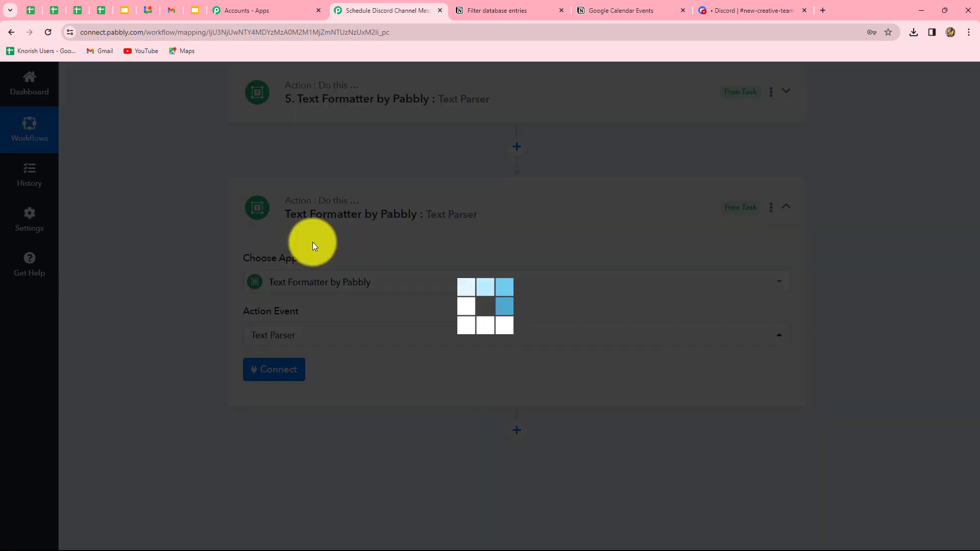
Step: Connect the second Text Parser and map the Iterator's Properties Task Title Title into its Text field
{"action": "left_click", "coordinate": [298, 378]}
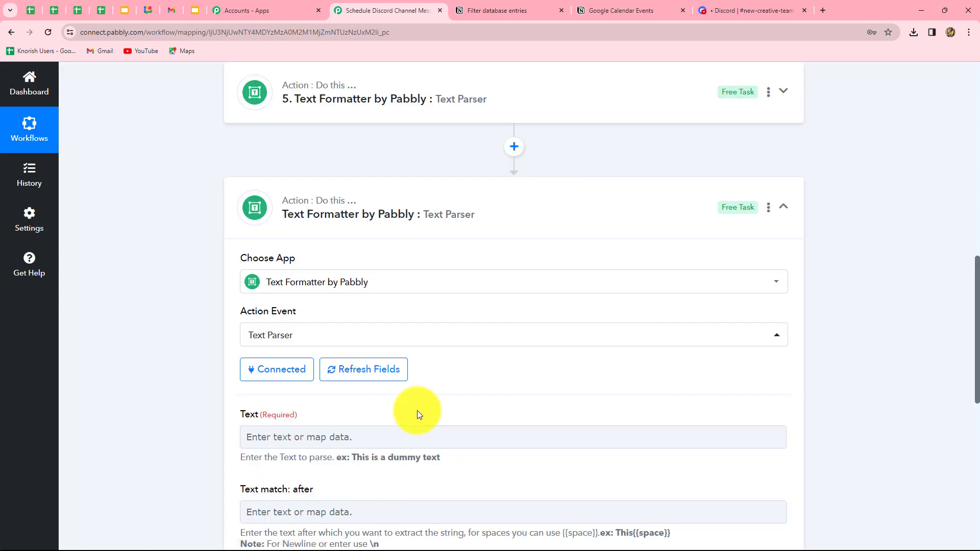
{"action": "scroll", "coordinate": [381, 290], "scroll_direction": "down", "scroll_amount": 4}
{"action": "left_click", "coordinate": [395, 239]}
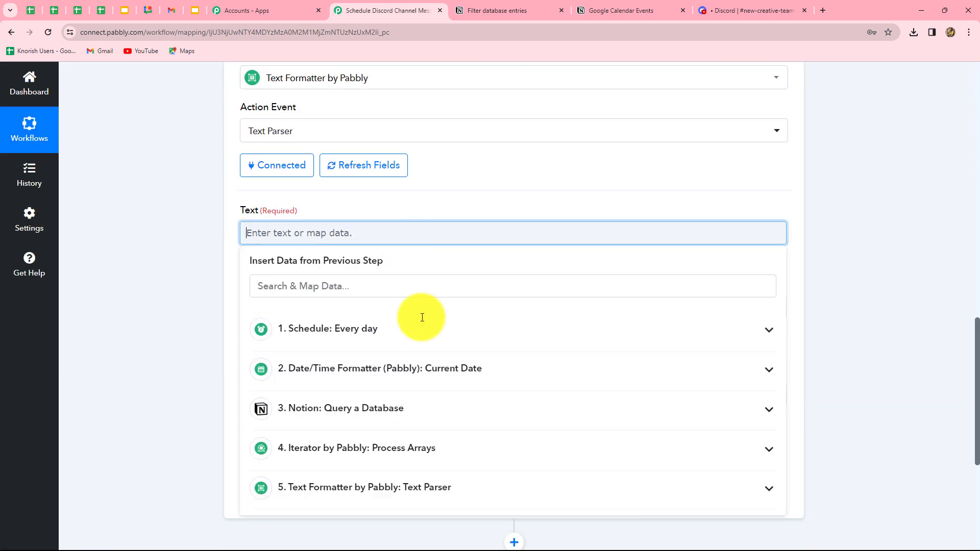
{"action": "scroll", "coordinate": [428, 437], "scroll_direction": "down", "scroll_amount": 3}
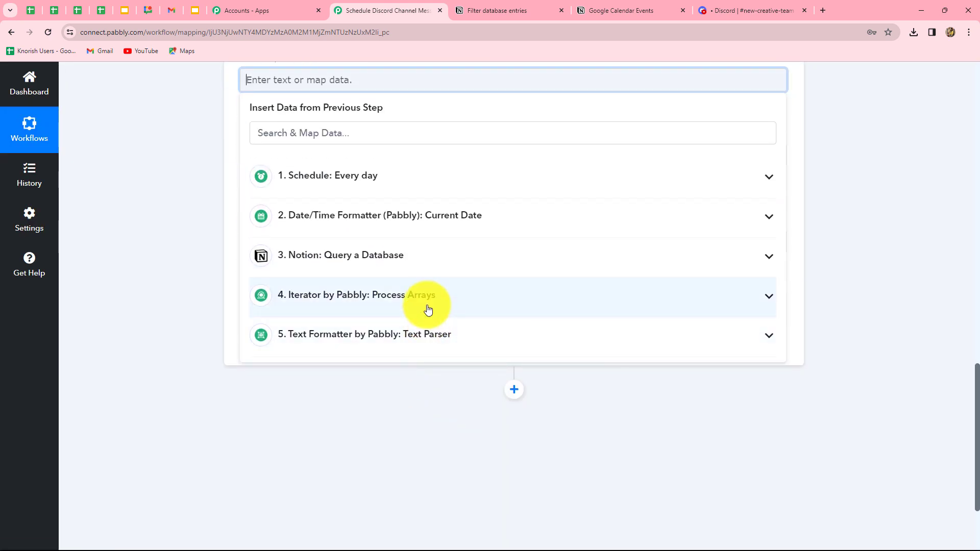
{"action": "left_click", "coordinate": [427, 306]}
{"action": "scroll", "coordinate": [459, 445], "scroll_direction": "down", "scroll_amount": 4}
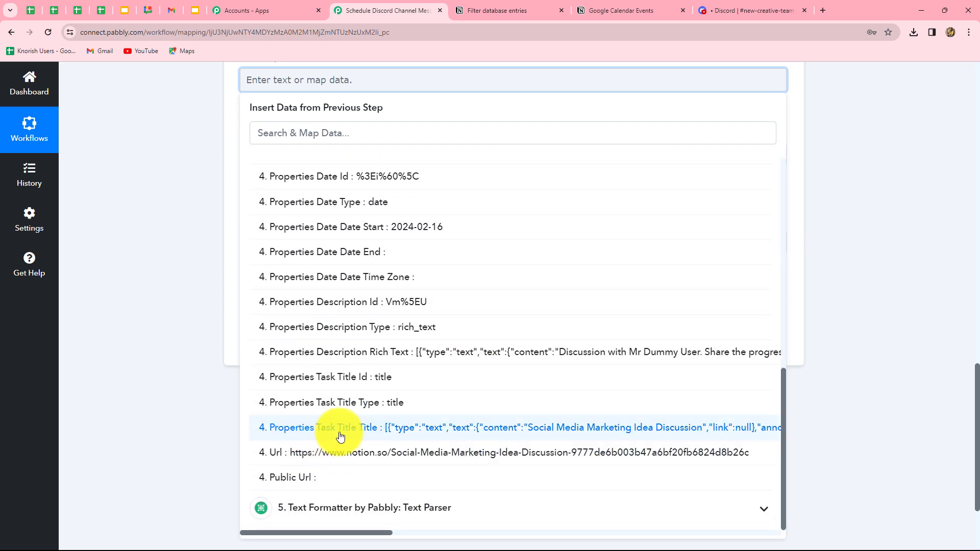
{"action": "left_click", "coordinate": [555, 428]}
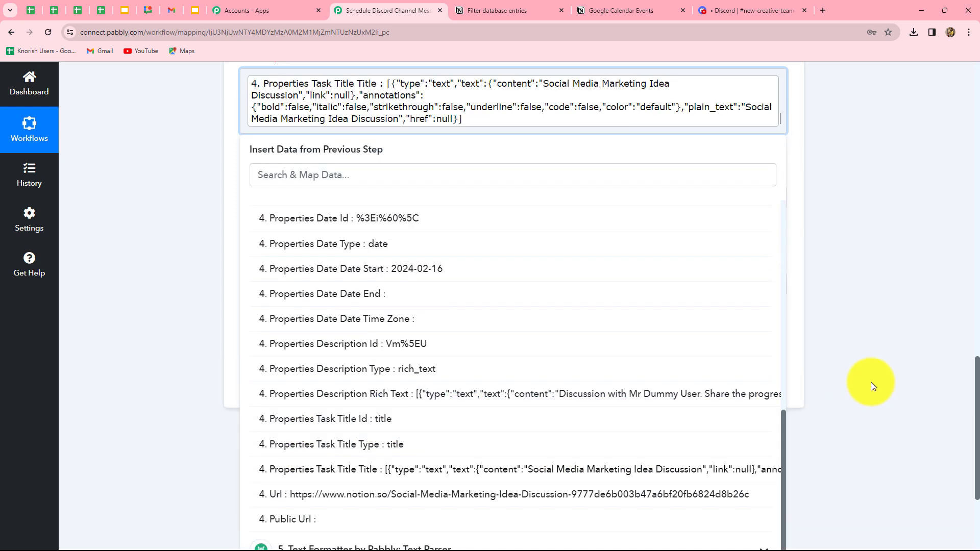
{"action": "left_click", "coordinate": [871, 381]}
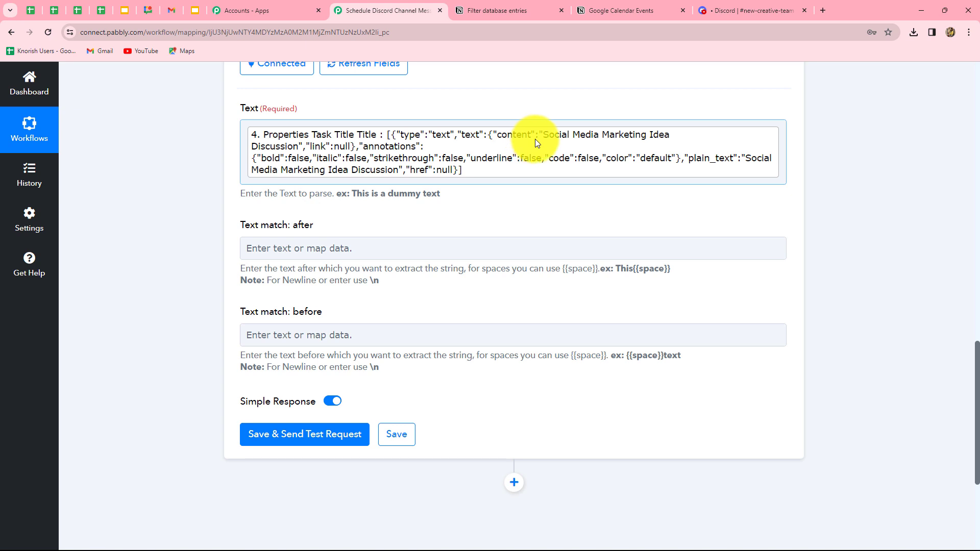
Step: Set the task title parser to match after content":" and before ","link, and send a test request
{"action": "left_click", "coordinate": [317, 249]}
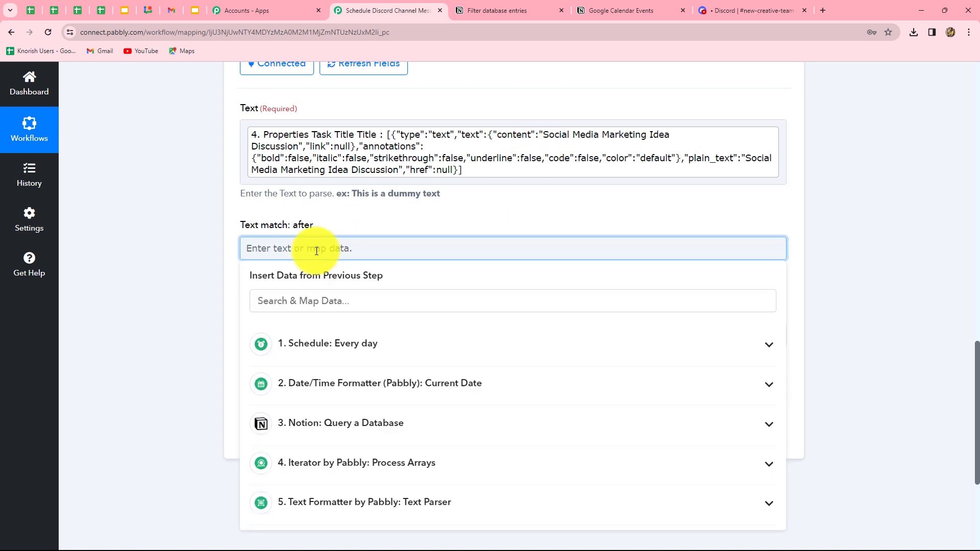
{"action": "type", "text": "content\":\""}
{"action": "left_click", "coordinate": [185, 302]}
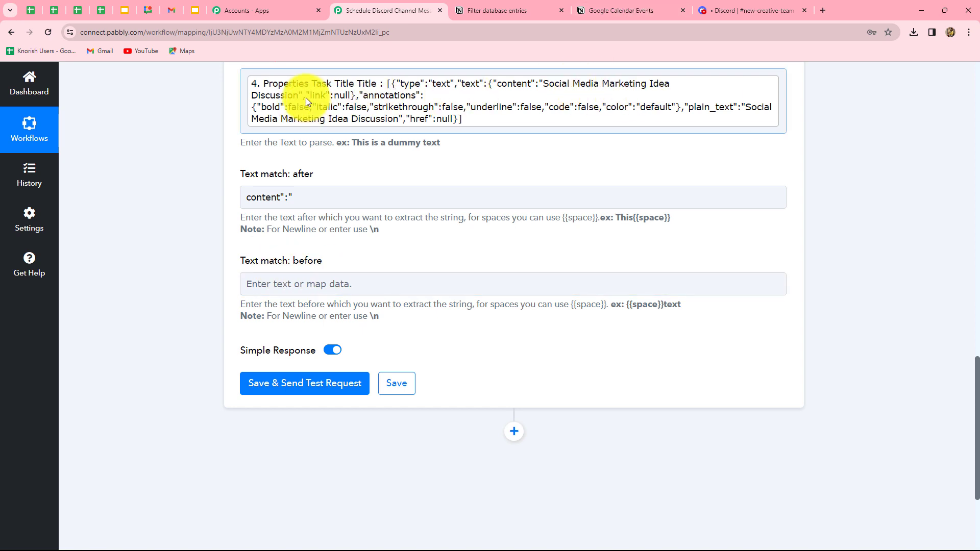
{"action": "left_click", "coordinate": [286, 283]}
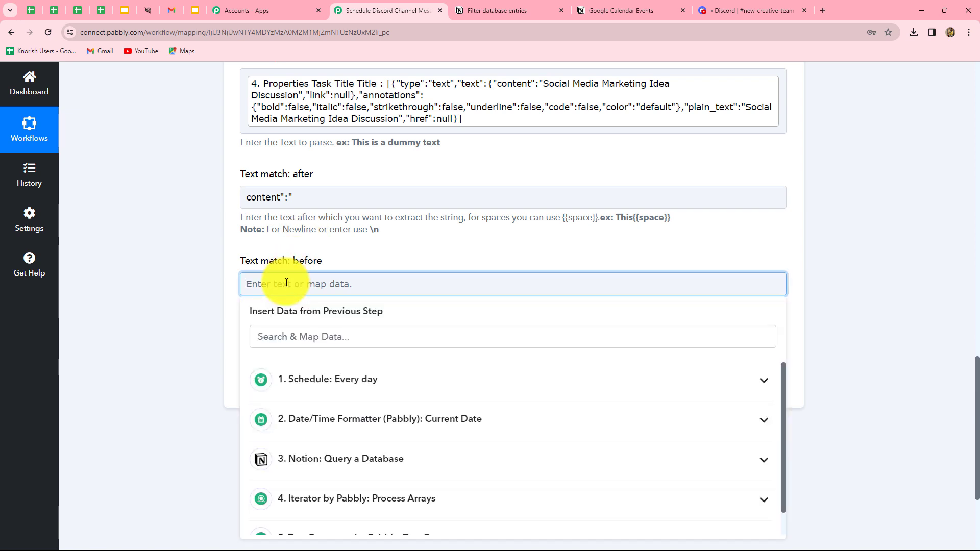
{"action": "type", "text": "\",\"link"}
{"action": "left_click", "coordinate": [164, 323]}
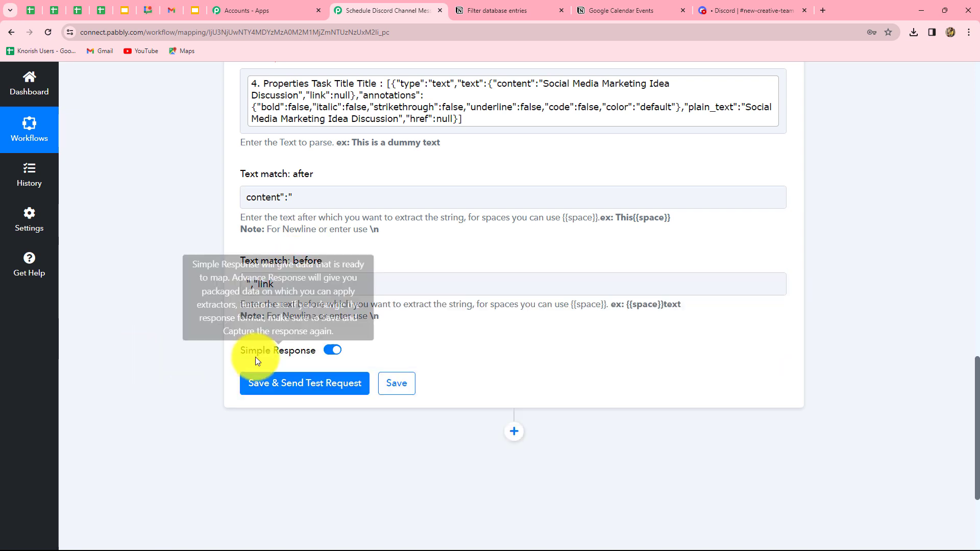
{"action": "left_click", "coordinate": [287, 385]}
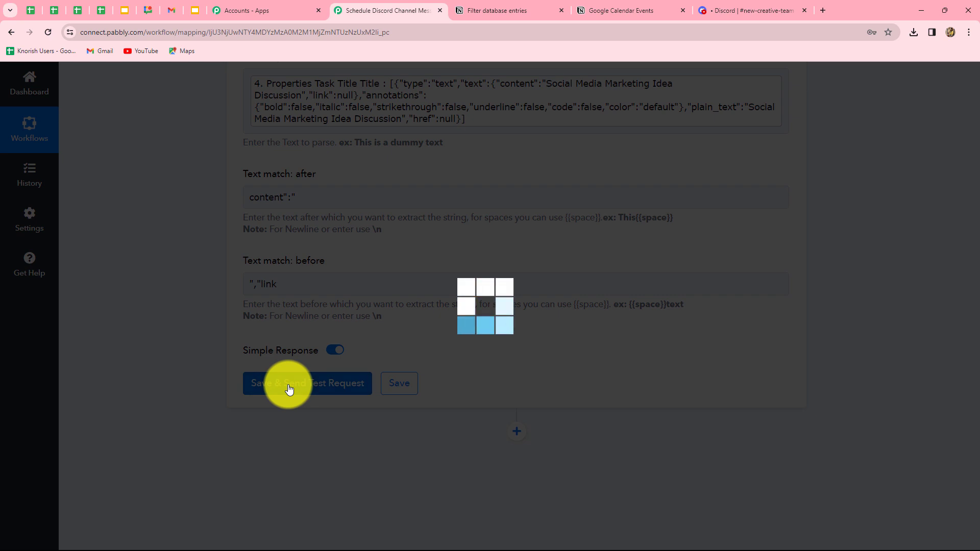
{"action": "scroll", "coordinate": [845, 379], "scroll_direction": "down", "scroll_amount": 4}
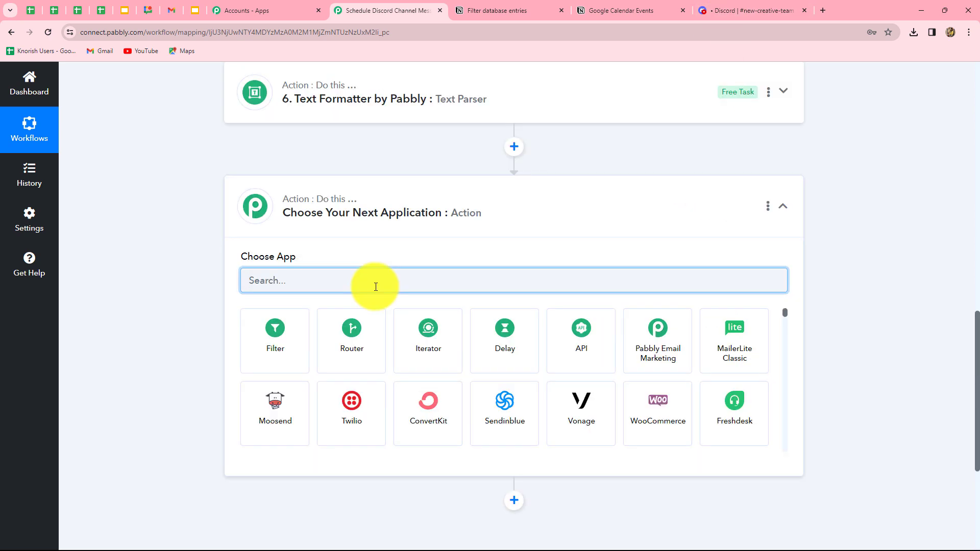
Step: Add a Discord action after step 6 with Send Channel Message (HTML) as its action event and connect it
{"action": "type", "text": "Disc"}
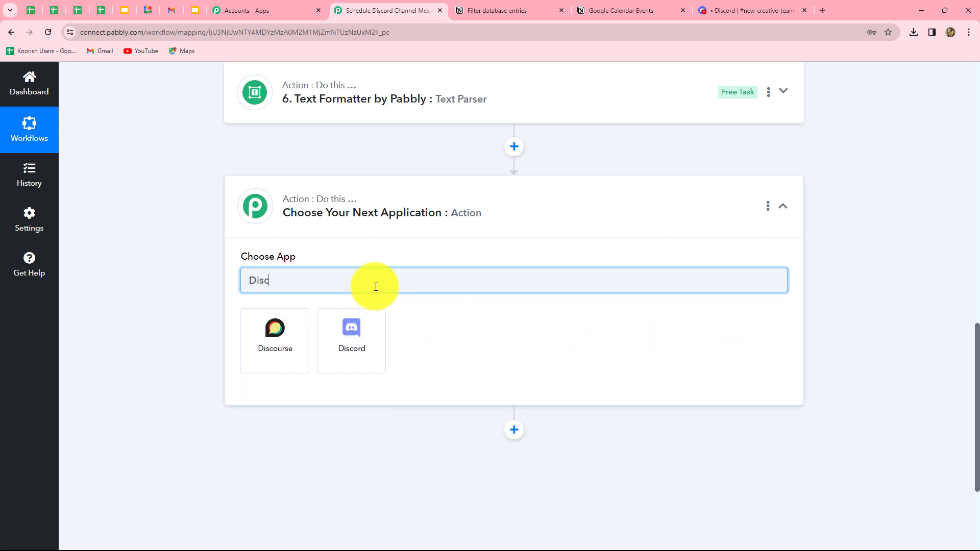
{"action": "left_click", "coordinate": [351, 332]}
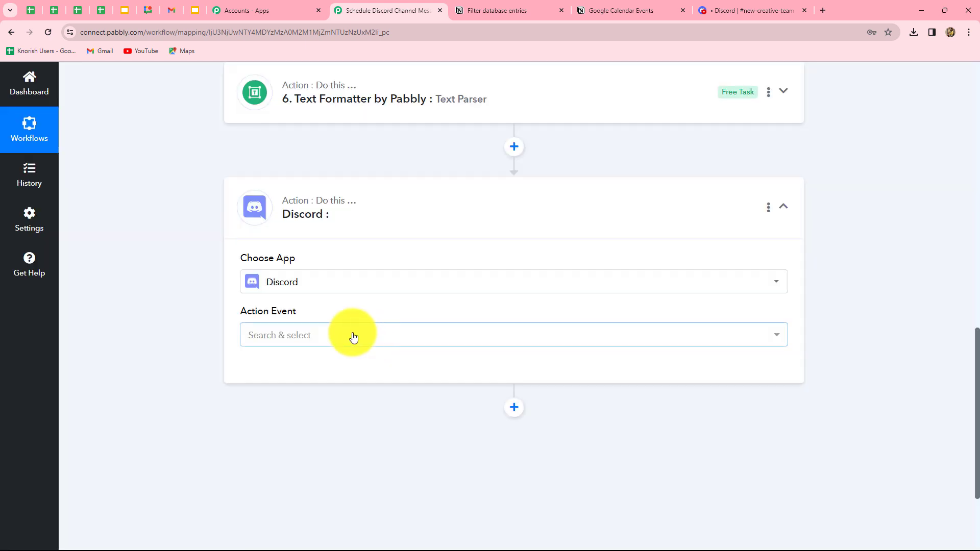
{"action": "left_click", "coordinate": [267, 349]}
{"action": "left_click", "coordinate": [280, 415]}
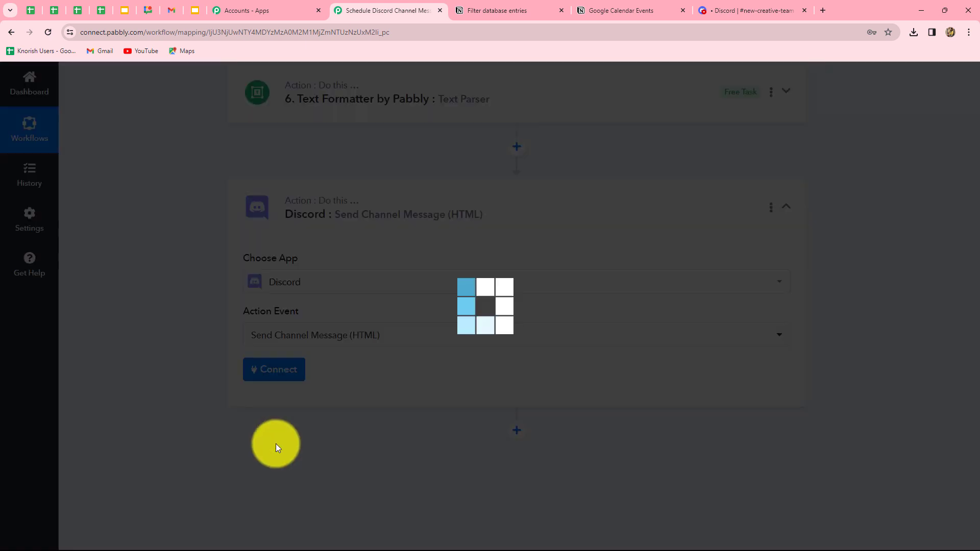
{"action": "left_click", "coordinate": [276, 369]}
{"action": "scroll", "coordinate": [351, 185], "scroll_direction": "down", "scroll_amount": 6}
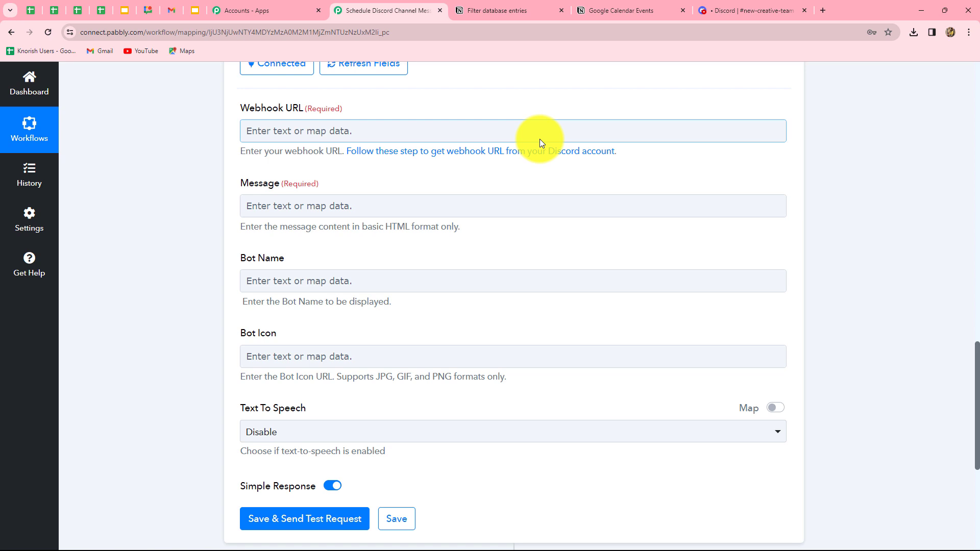
Step: Switch to Discord and open the webhooks list in the Pabbly Marketing Team Channel server's integration settings
{"action": "left_click", "coordinate": [721, 14]}
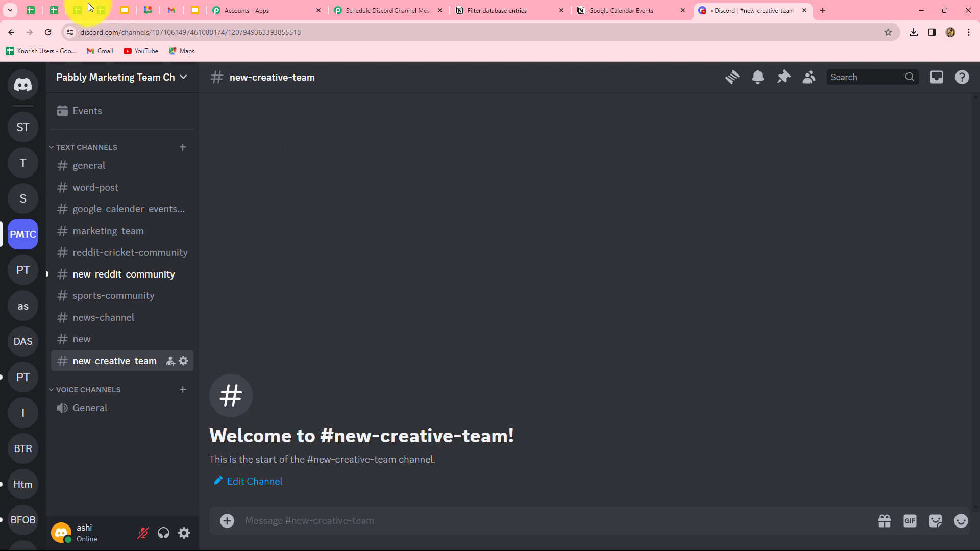
{"action": "left_click", "coordinate": [148, 79]}
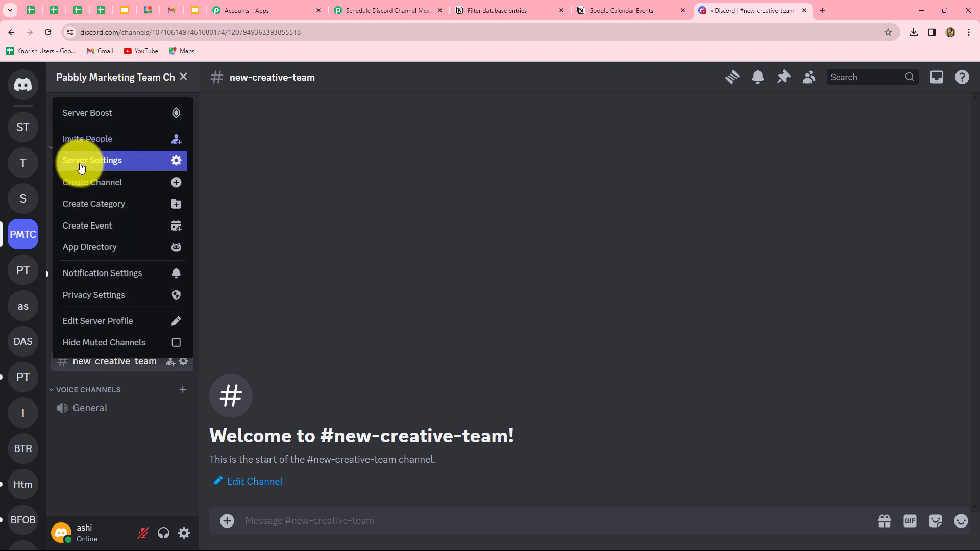
{"action": "left_click", "coordinate": [101, 159]}
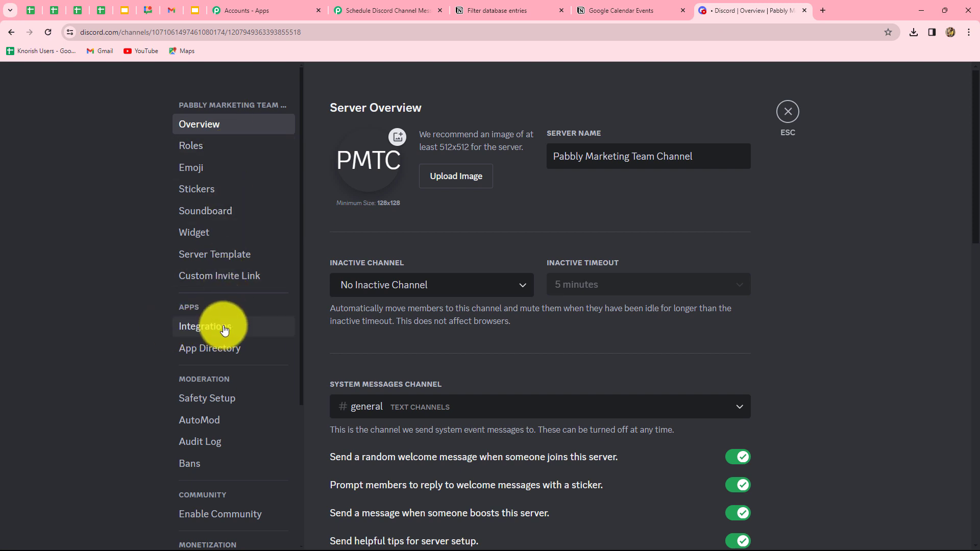
{"action": "left_click", "coordinate": [175, 329]}
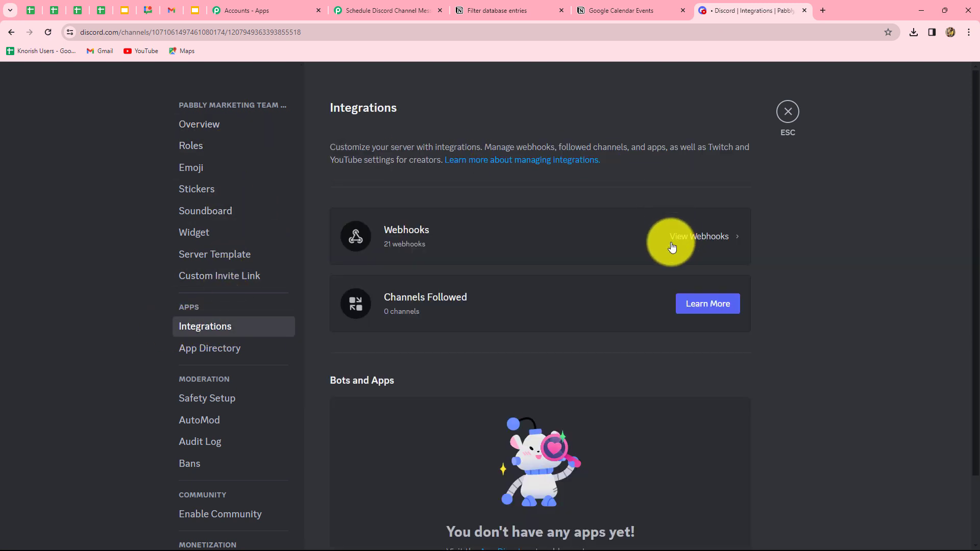
{"action": "left_click", "coordinate": [420, 234]}
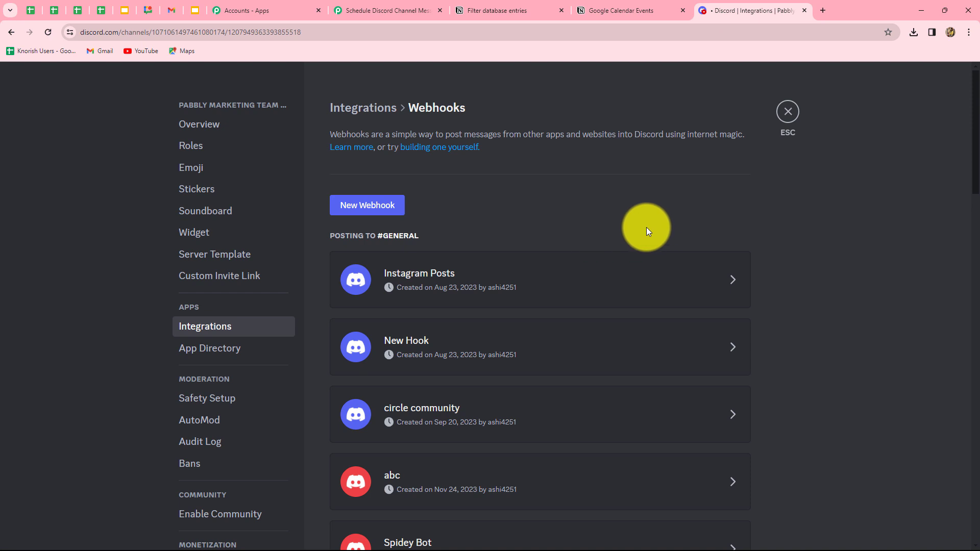
Step: Create a new webhook on the server and expand its entry under the #general webhooks
{"action": "scroll", "coordinate": [814, 242], "scroll_direction": "down", "scroll_amount": 6}
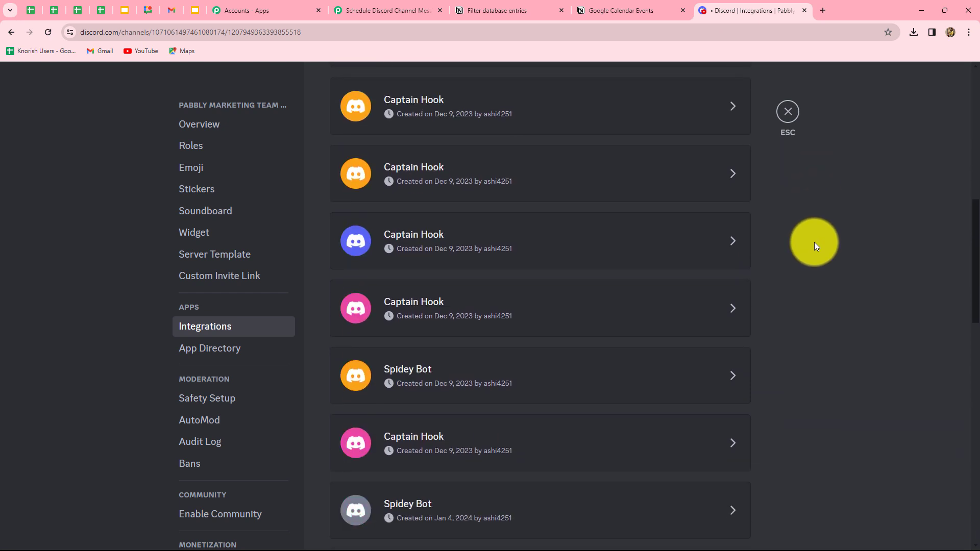
{"action": "scroll", "coordinate": [815, 245], "scroll_direction": "up", "scroll_amount": 6}
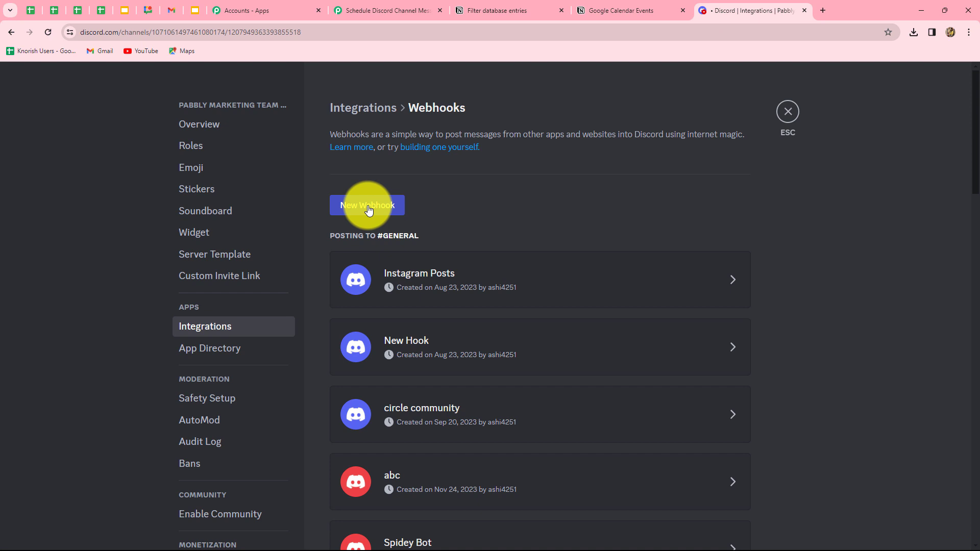
{"action": "scroll", "coordinate": [870, 319], "scroll_direction": "down", "scroll_amount": 15}
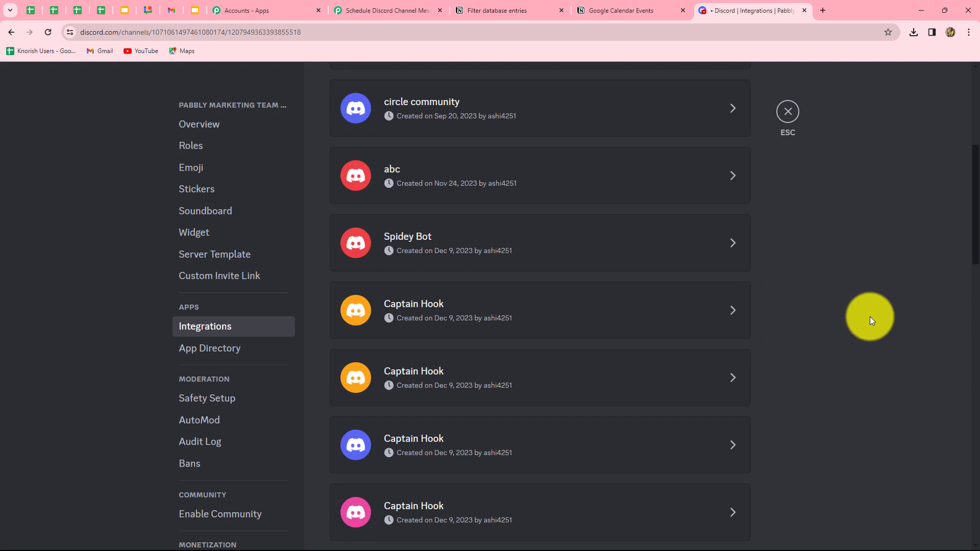
{"action": "scroll", "coordinate": [871, 321], "scroll_direction": "down", "scroll_amount": 3}
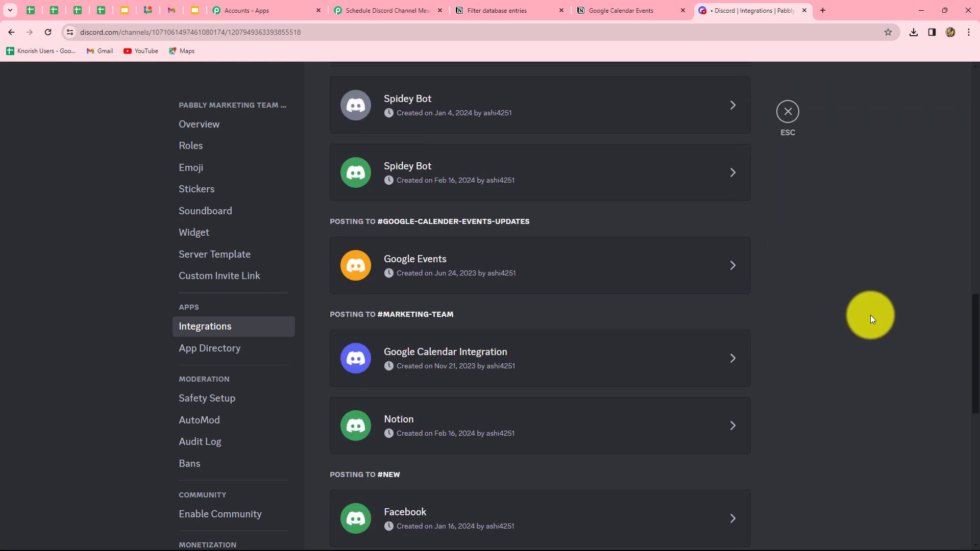
{"action": "scroll", "coordinate": [871, 315], "scroll_direction": "up", "scroll_amount": 2}
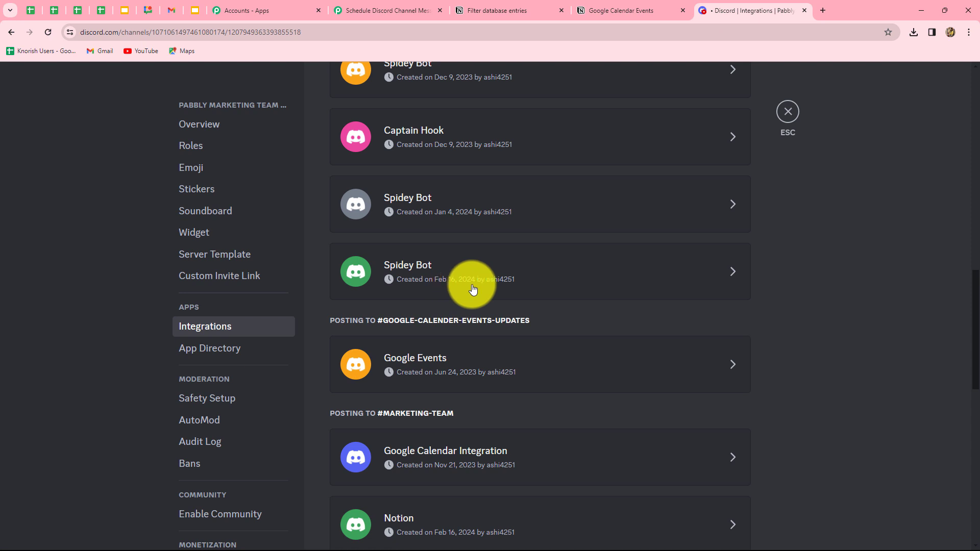
{"action": "left_click", "coordinate": [679, 274]}
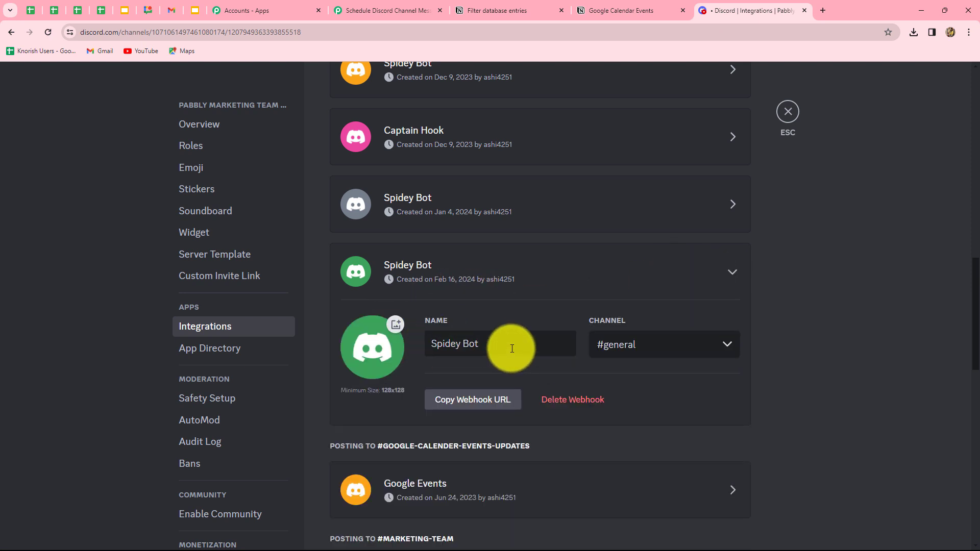
Step: Rename the new webhook as Notion Tasks and set its channel to #new-creative-team
{"action": "left_click_drag", "start_coordinate": [512, 348], "coordinate": [413, 332]}
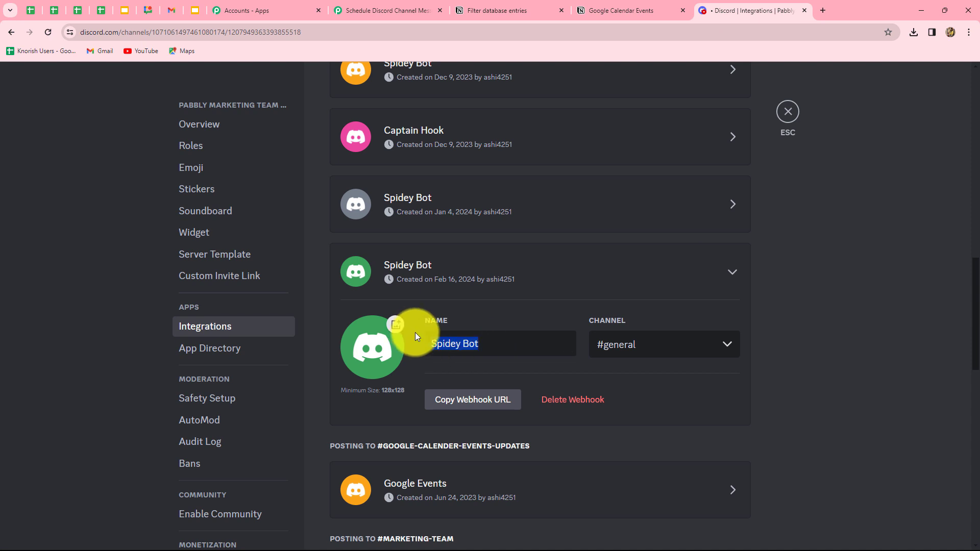
{"action": "key", "text": "BackSpace"}
{"action": "type", "text": "Notion Tasks"}
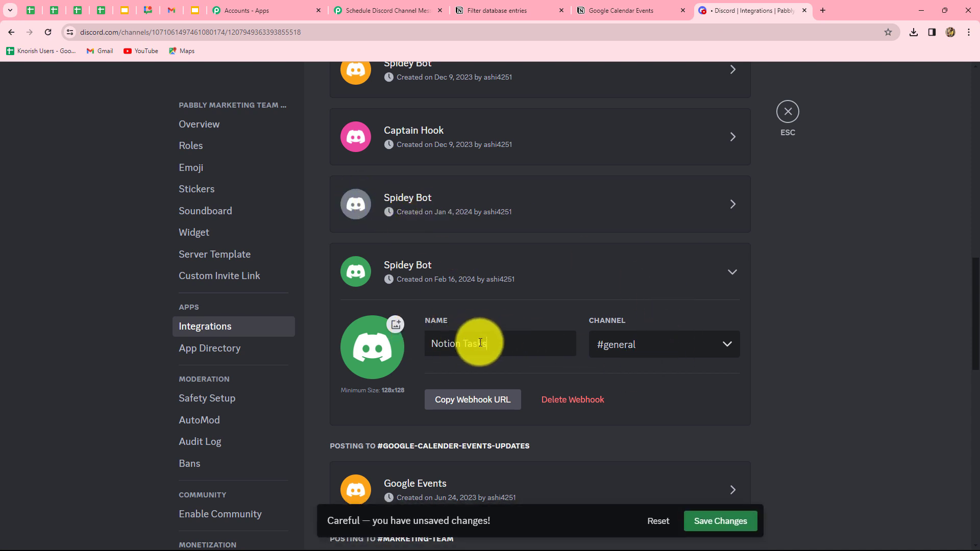
{"action": "left_click", "coordinate": [643, 344]}
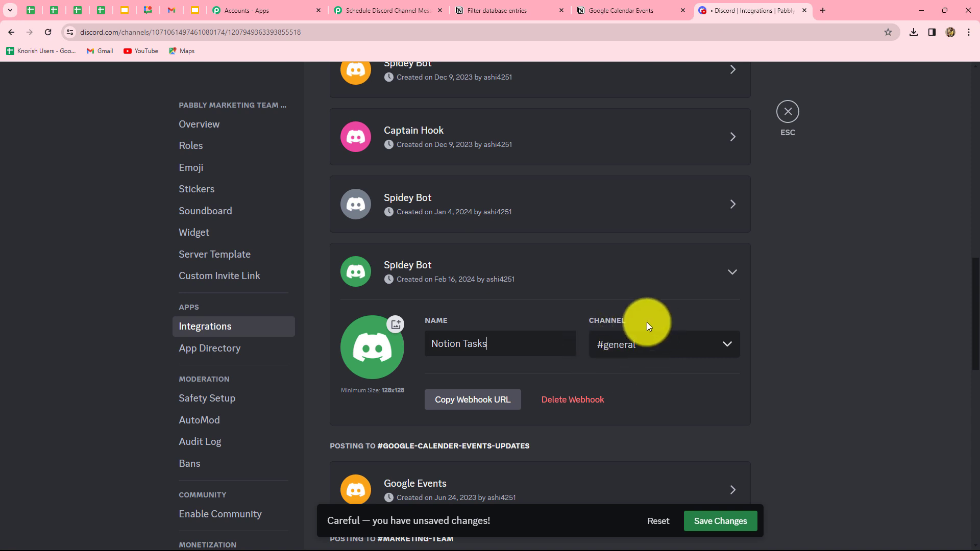
{"action": "type", "text": "ma"}
{"action": "key", "text": "BackSpace"}
{"action": "key", "text": "BackSpace"}
{"action": "type", "text": "new"}
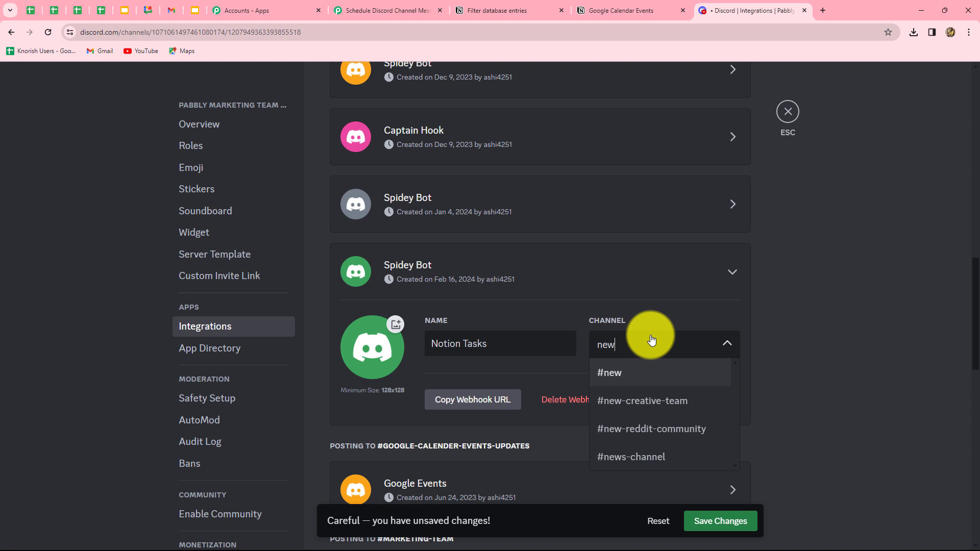
{"action": "left_click", "coordinate": [653, 401]}
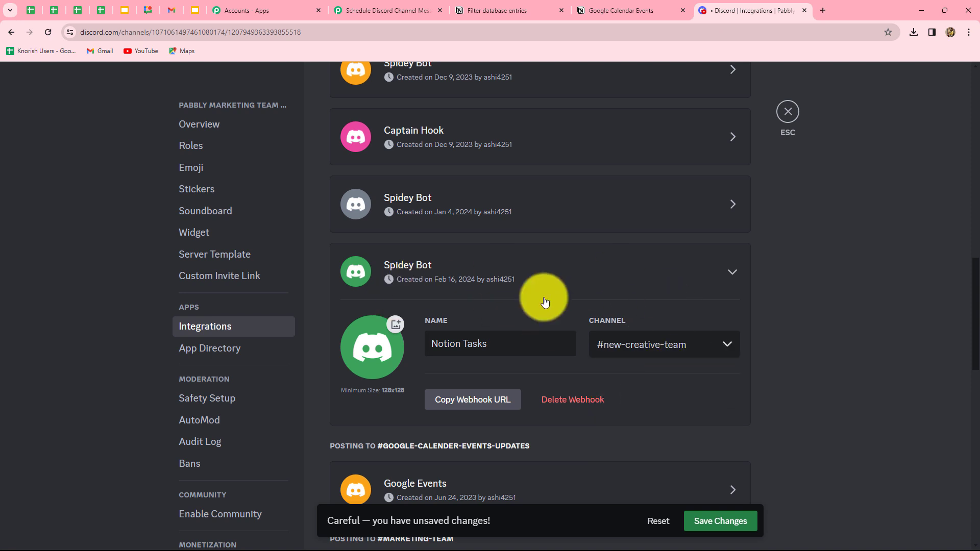
Step: Copy the webhook's URL, save its changes, and paste the URL into the Webhook URL field of the Discord action in Pabbly Connect
{"action": "left_click", "coordinate": [473, 402]}
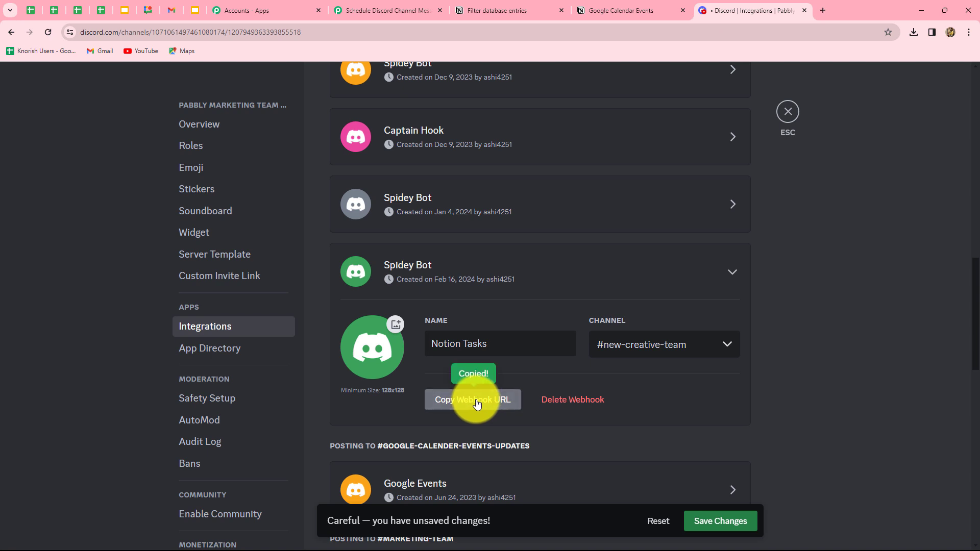
{"action": "left_click", "coordinate": [719, 523]}
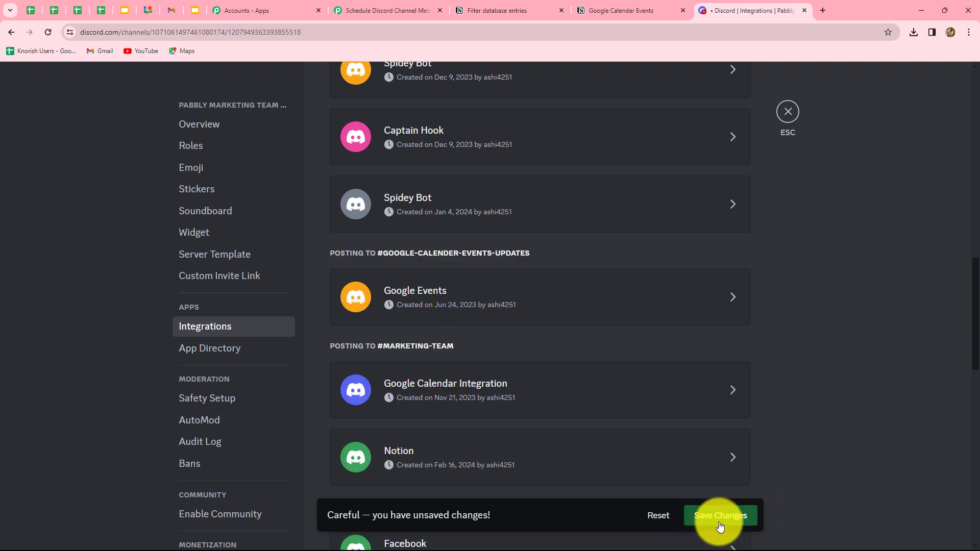
{"action": "left_click", "coordinate": [391, 4]}
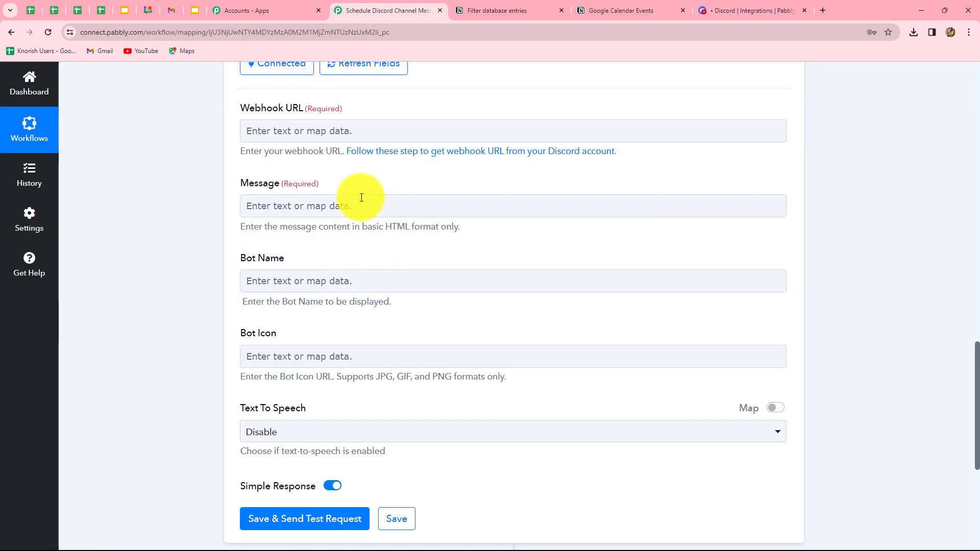
{"action": "left_click", "coordinate": [334, 131]}
{"action": "key", "text": "ctrl+v"}
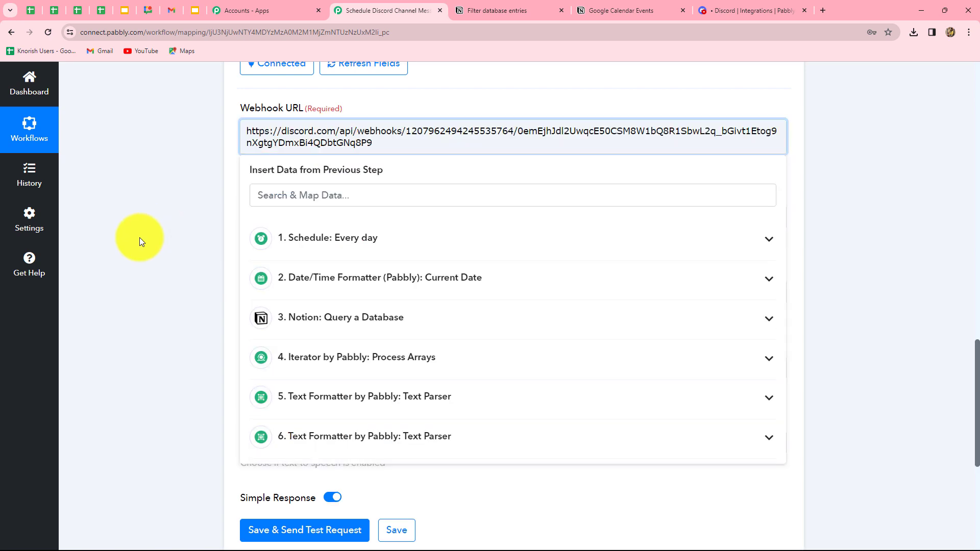
{"action": "left_click", "coordinate": [142, 238]}
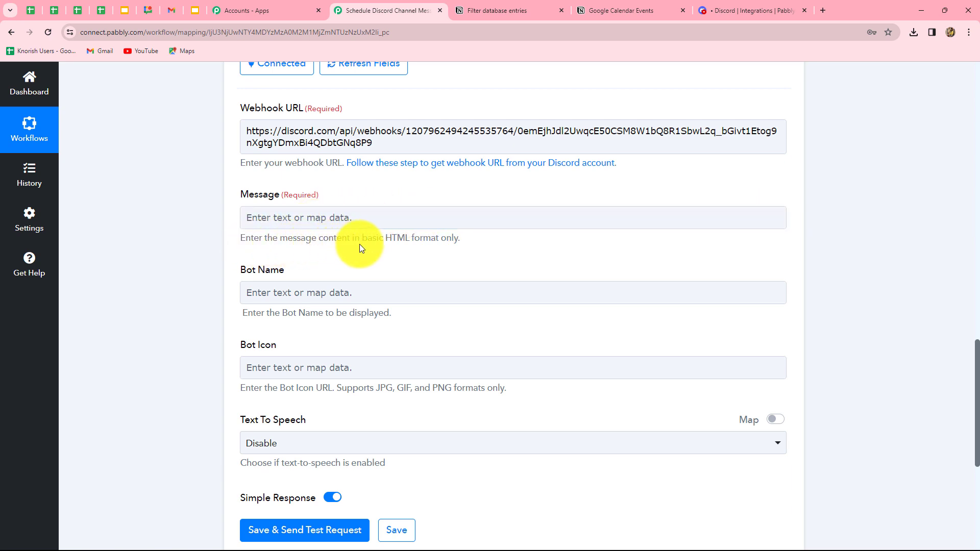
Step: Start the message with "Hello Team,</br> Here is a new task for you:<br/></br>Task:" followed by the mapped Result of step 6
{"action": "left_click", "coordinate": [286, 217]}
{"action": "type", "text": "Hello Team,"}
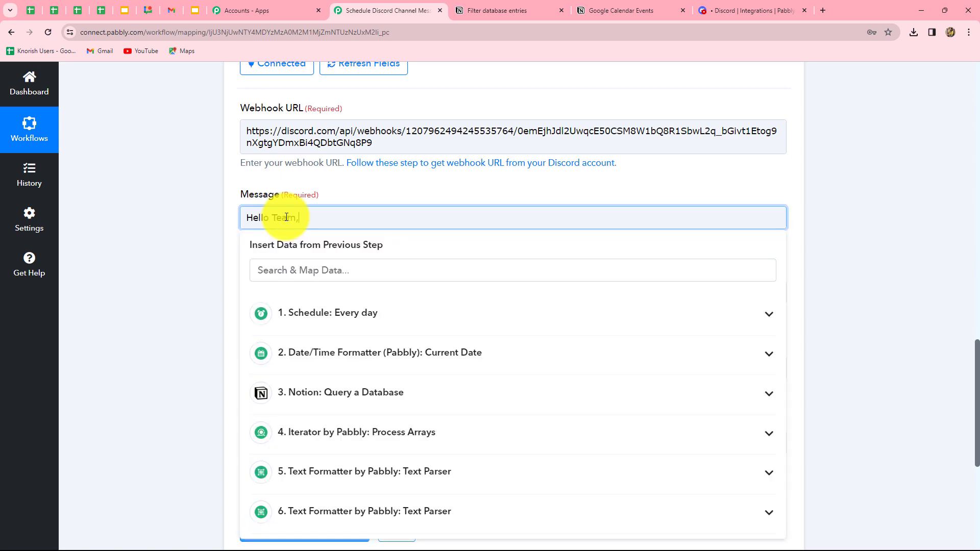
{"action": "type", "text": "</br> Here is a new task for you:<br/>"}
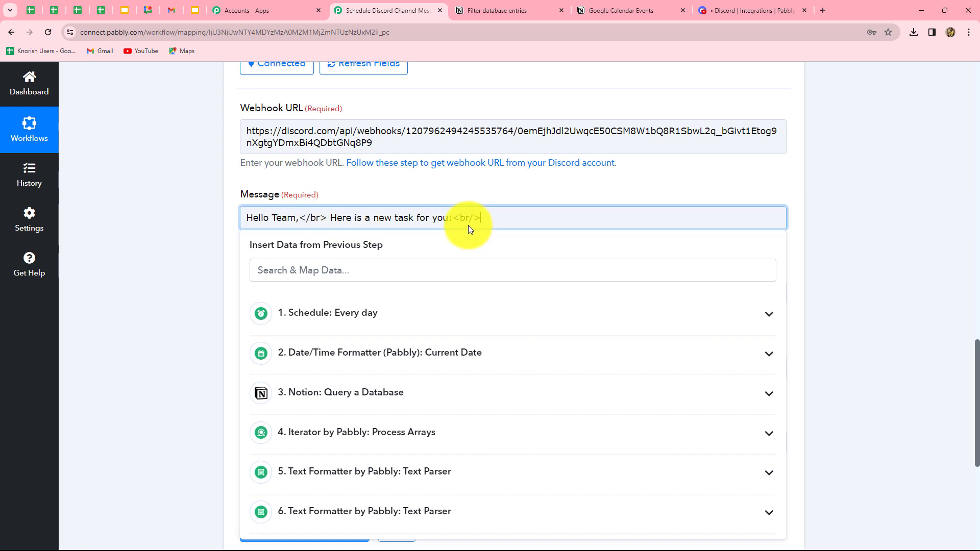
{"action": "type", "text": "</br>Task:"}
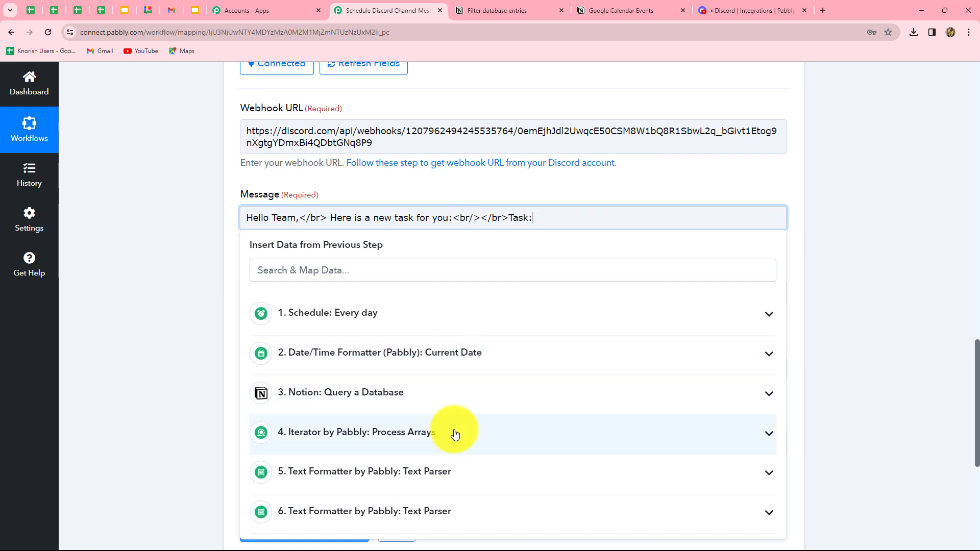
{"action": "left_click", "coordinate": [437, 511]}
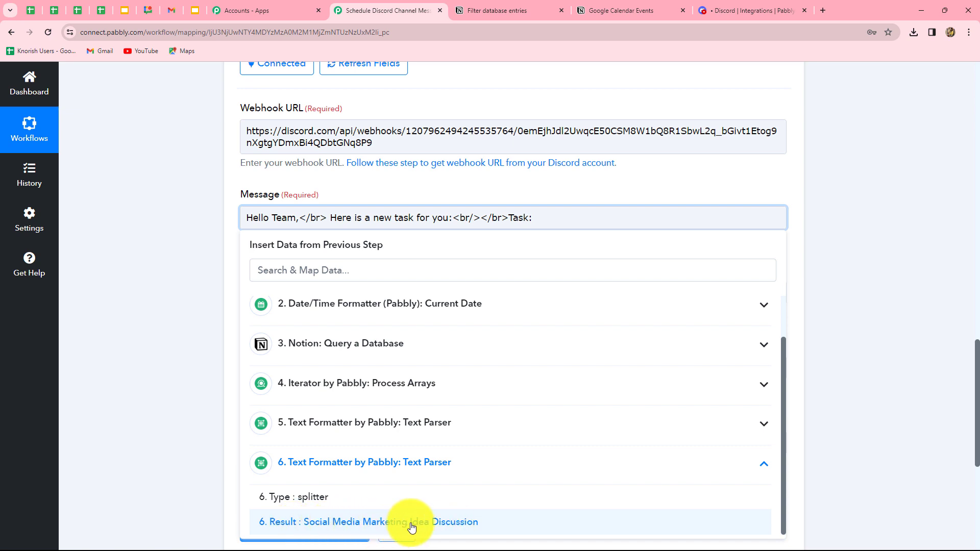
{"action": "left_click", "coordinate": [430, 522]}
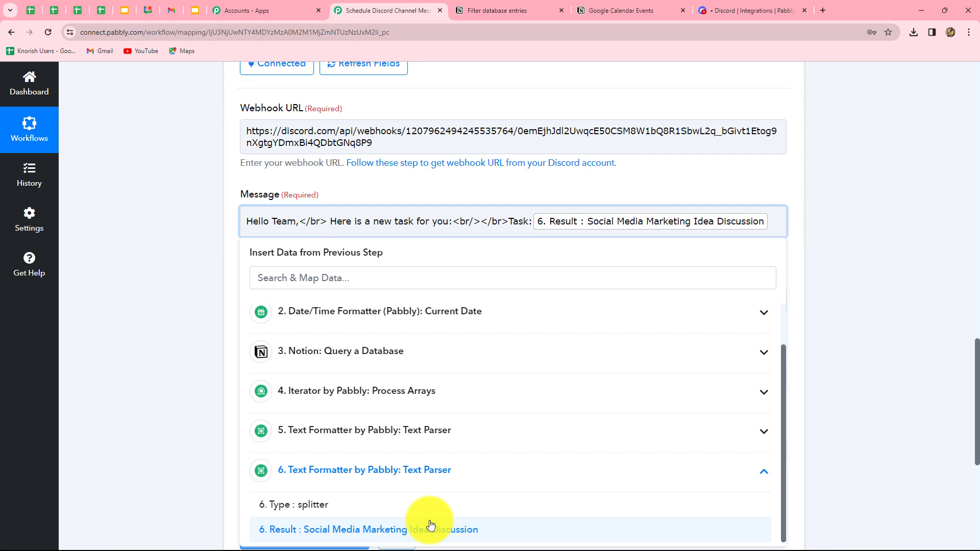
Step: Append "<br/></br> Description:", the mapped Result of step 5, and "<br/></br>Please Check<br/></br>Regards.<br/>" to the message
{"action": "type", "text": "<br/></br>Please Check<br/></br>Regards.<br/>"}
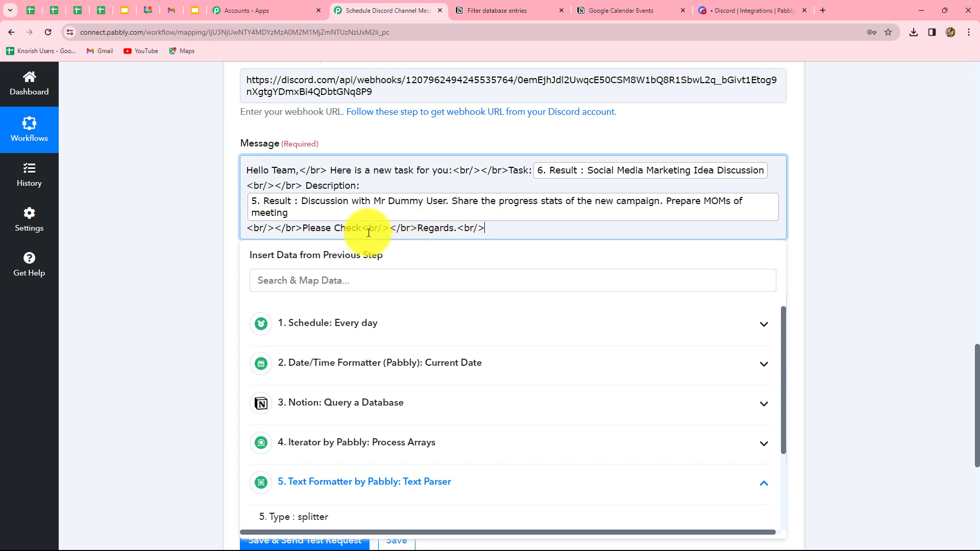
{"action": "left_click", "coordinate": [819, 223]}
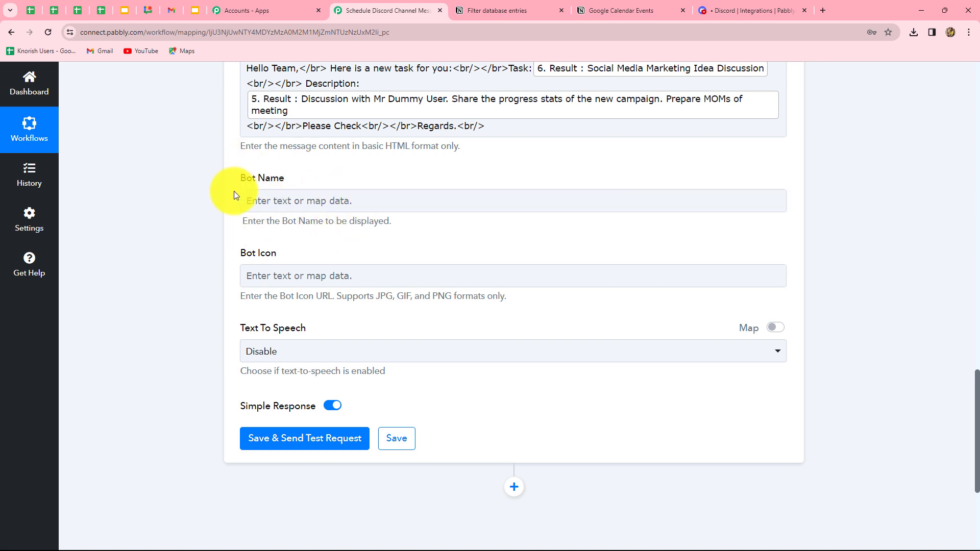
Step: Set the bot name to Creative Head, and save and send a test request for the Discord action
{"action": "left_click", "coordinate": [320, 203]}
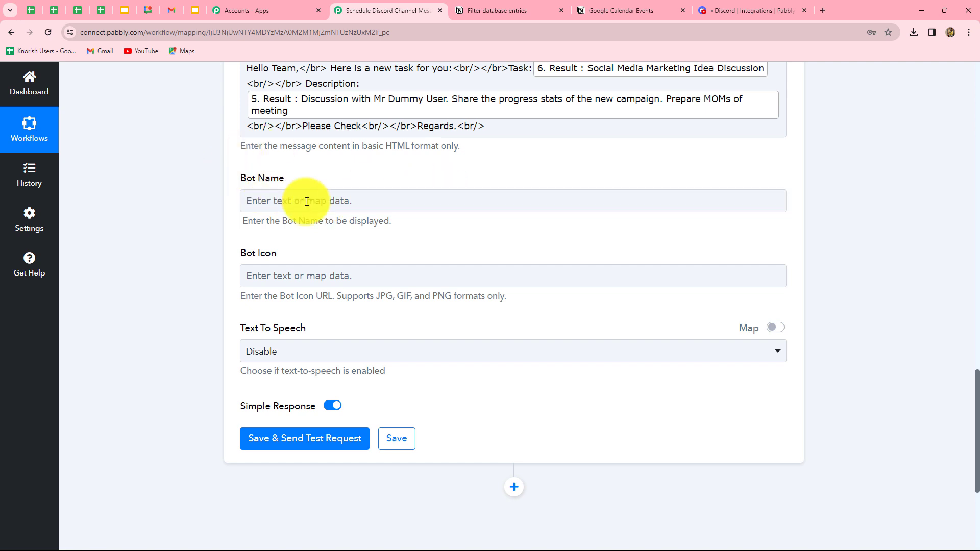
{"action": "left_click", "coordinate": [348, 197]}
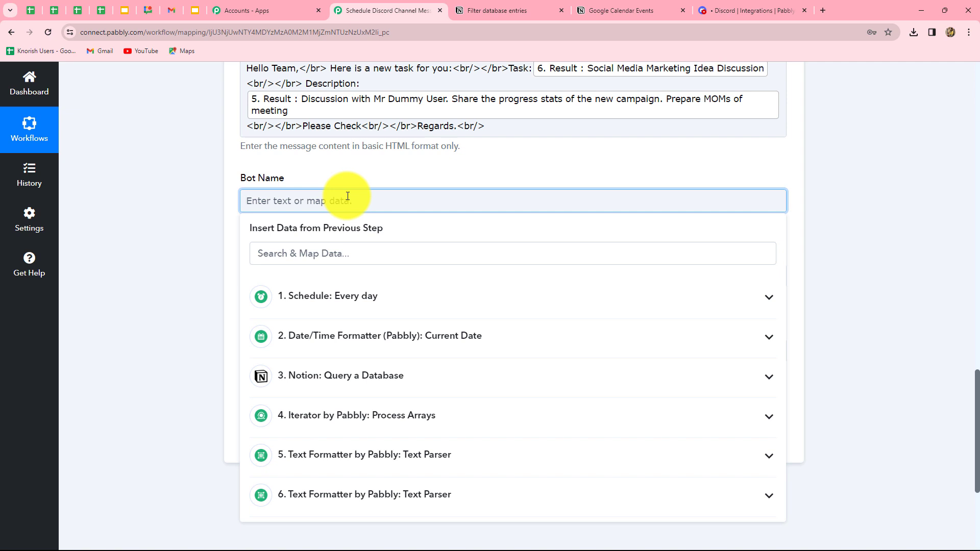
{"action": "type", "text": "Creative Head"}
{"action": "left_click", "coordinate": [163, 213]}
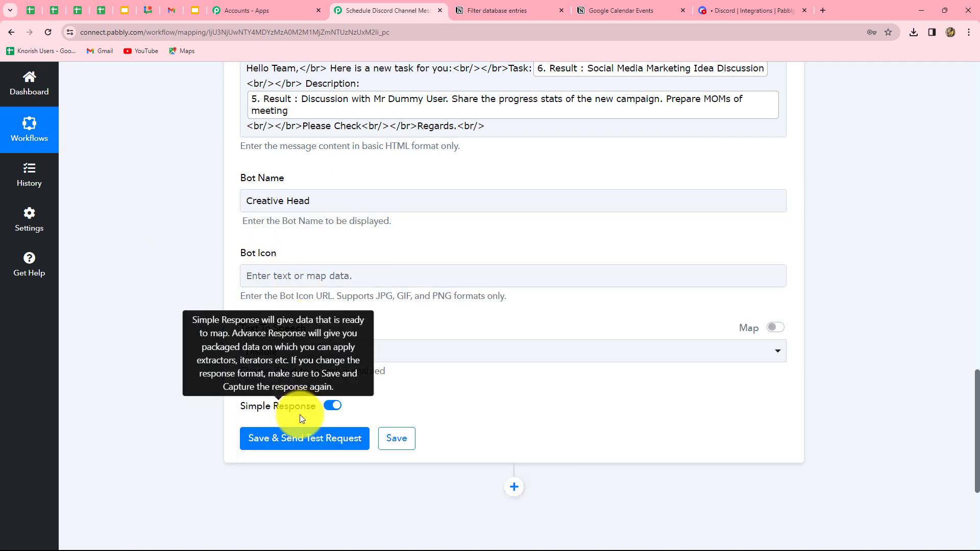
{"action": "left_click", "coordinate": [293, 431]}
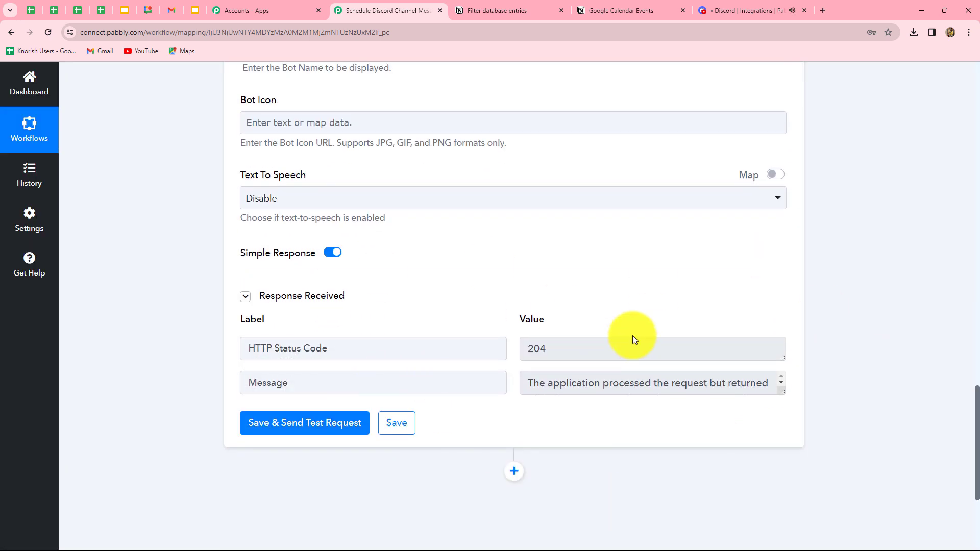
Step: Check the test message in Discord's new-creative-team channel, and return to the message setup in Pabbly Connect
{"action": "left_click", "coordinate": [751, 8]}
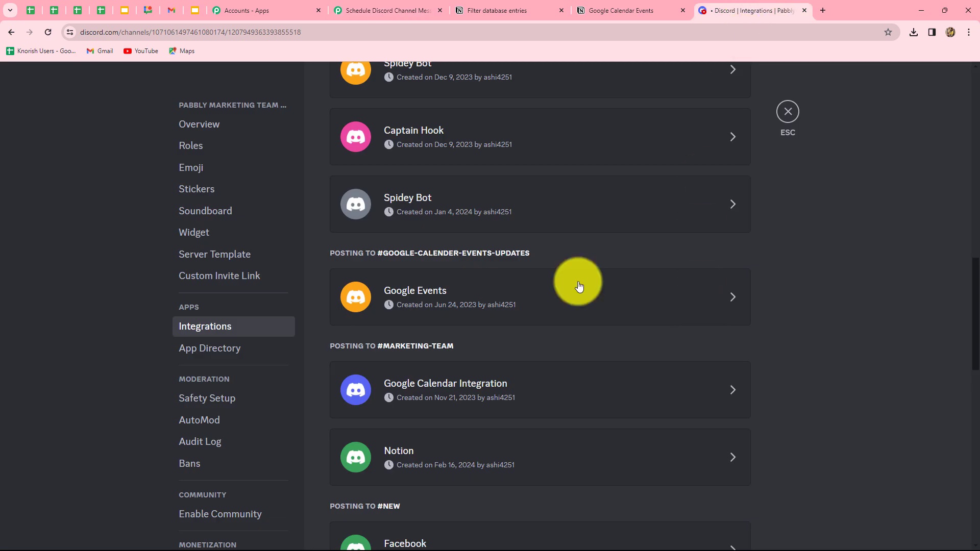
{"action": "key", "text": "Escape"}
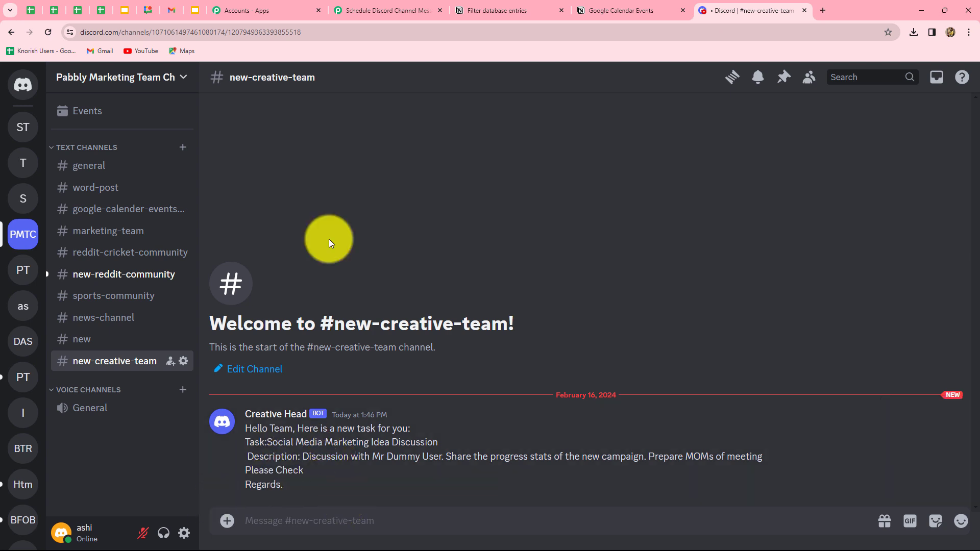
{"action": "left_click", "coordinate": [403, 11]}
{"action": "scroll", "coordinate": [972, 239], "scroll_direction": "up", "scroll_amount": 4}
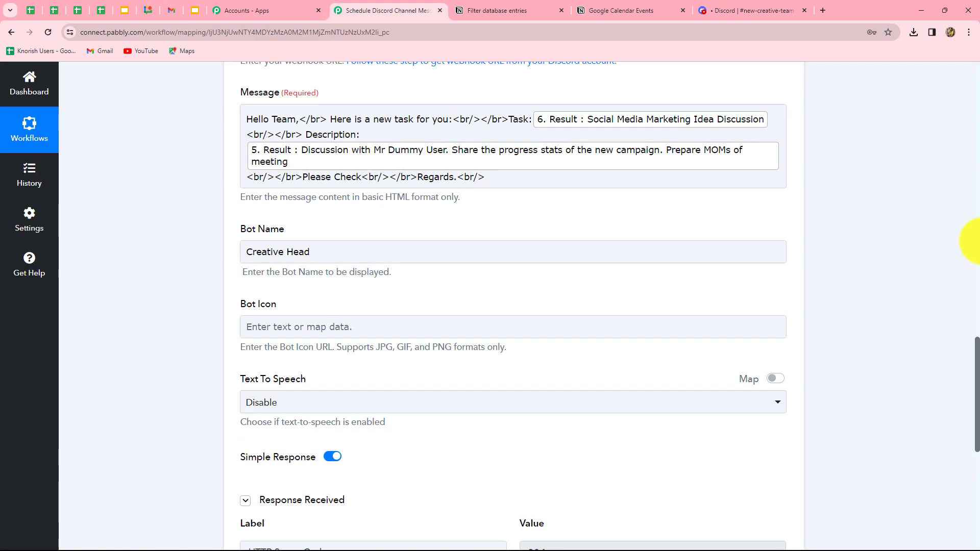
Step: Review the complete workflow from the daily Schedule trigger through the date, Notion, Iterator and Text Formatter actions to the Discord channel message
{"action": "scroll", "coordinate": [972, 240], "scroll_direction": "up", "scroll_amount": 10}
{"action": "scroll", "coordinate": [918, 275], "scroll_direction": "up", "scroll_amount": 5}
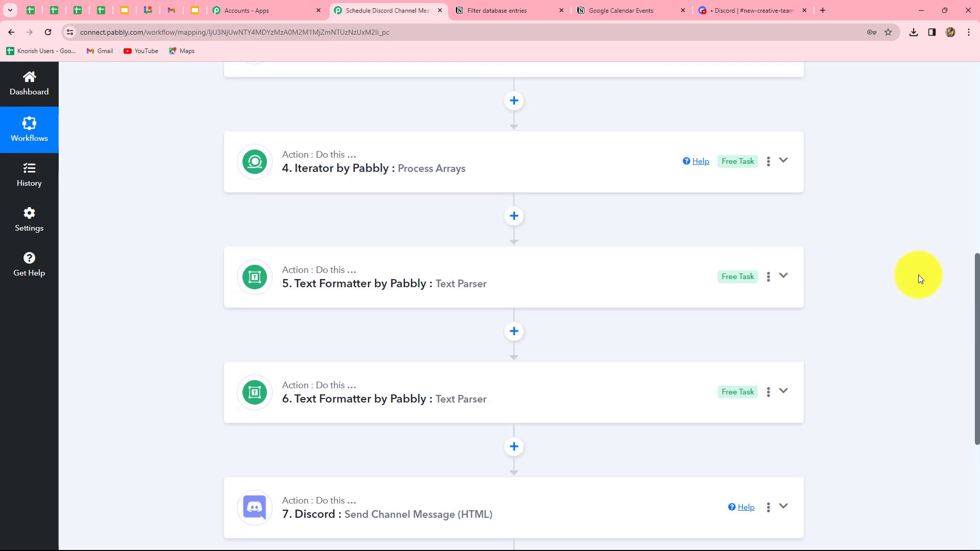
{"action": "scroll", "coordinate": [918, 277], "scroll_direction": "up", "scroll_amount": 9}
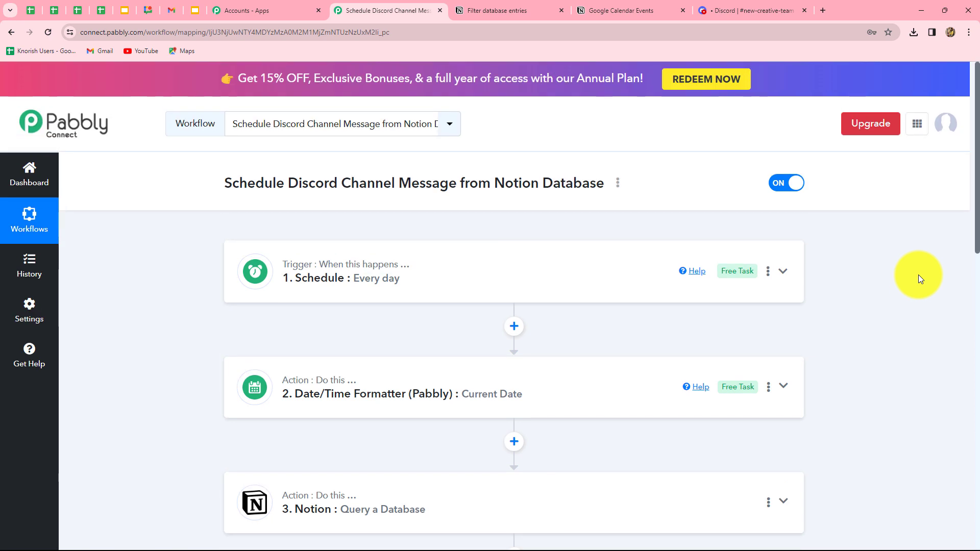
{"action": "scroll", "coordinate": [918, 275], "scroll_direction": "down", "scroll_amount": 5}
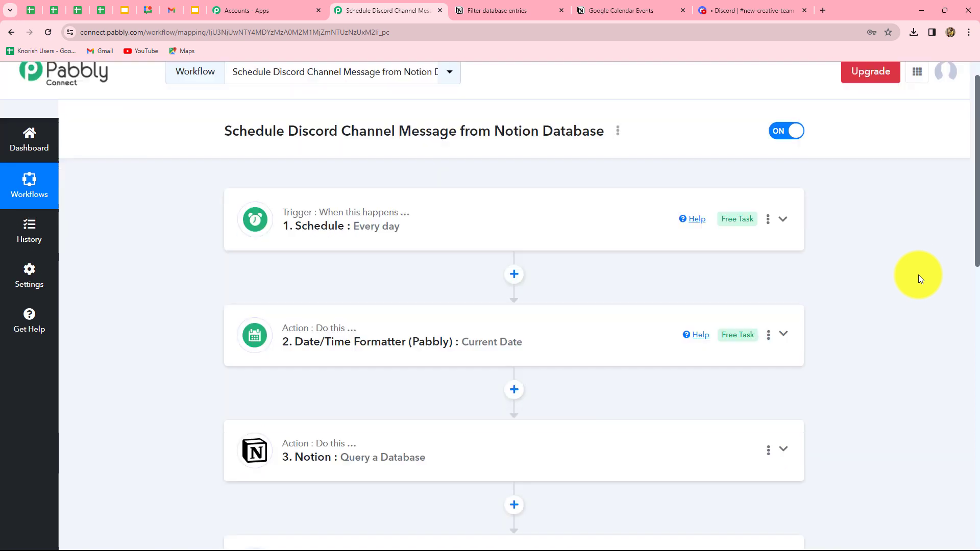
{"action": "scroll", "coordinate": [920, 279], "scroll_direction": "down", "scroll_amount": 5}
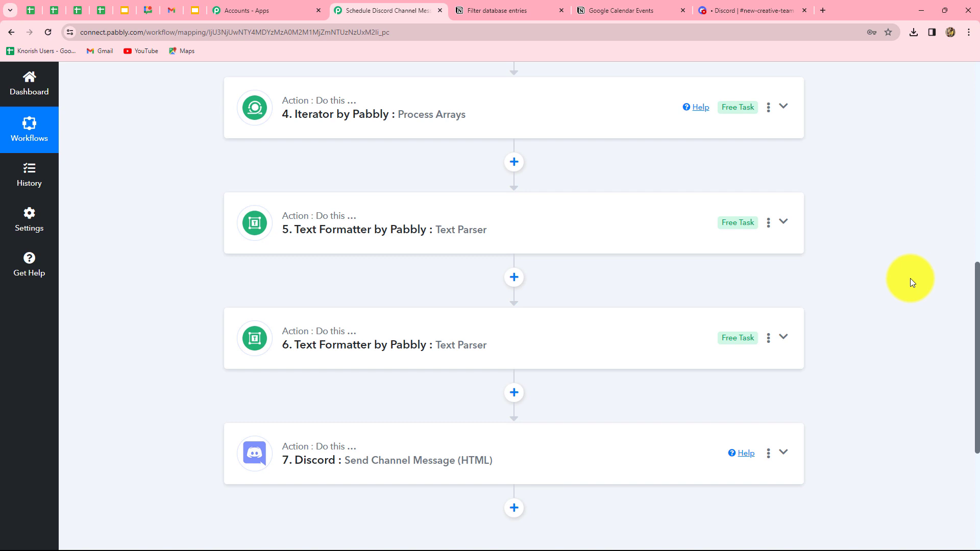
{"action": "scroll", "coordinate": [912, 282], "scroll_direction": "up", "scroll_amount": 7}
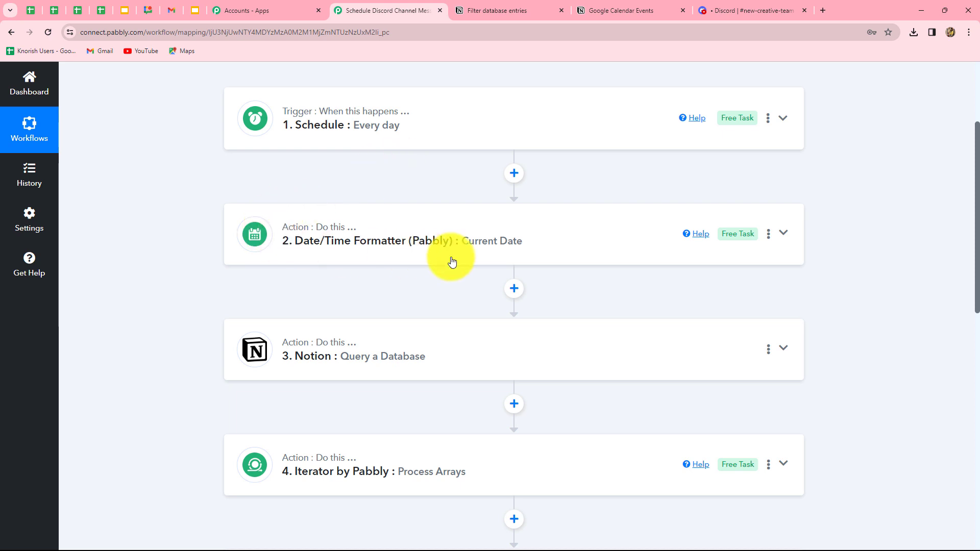
{"action": "scroll", "coordinate": [451, 261], "scroll_direction": "down", "scroll_amount": 2}
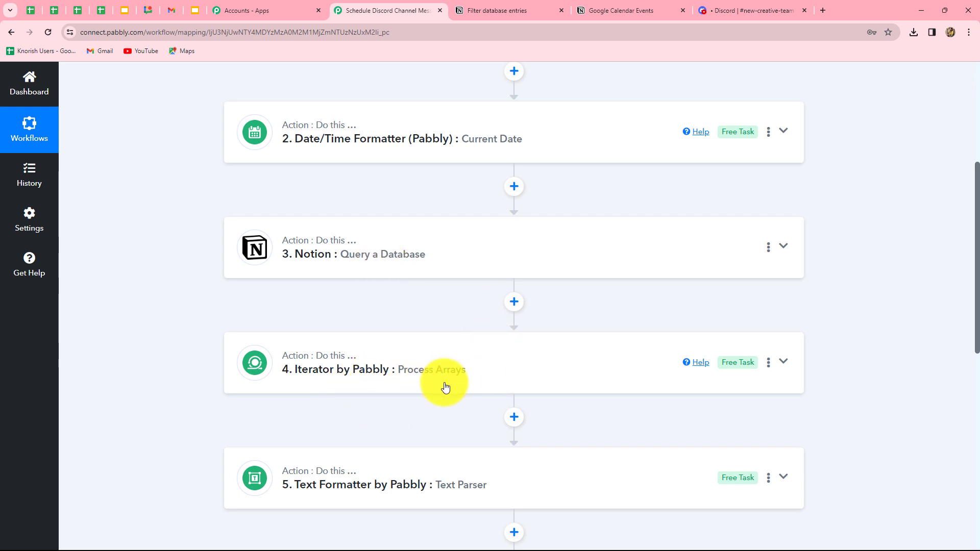
{"action": "scroll", "coordinate": [445, 387], "scroll_direction": "down", "scroll_amount": 5}
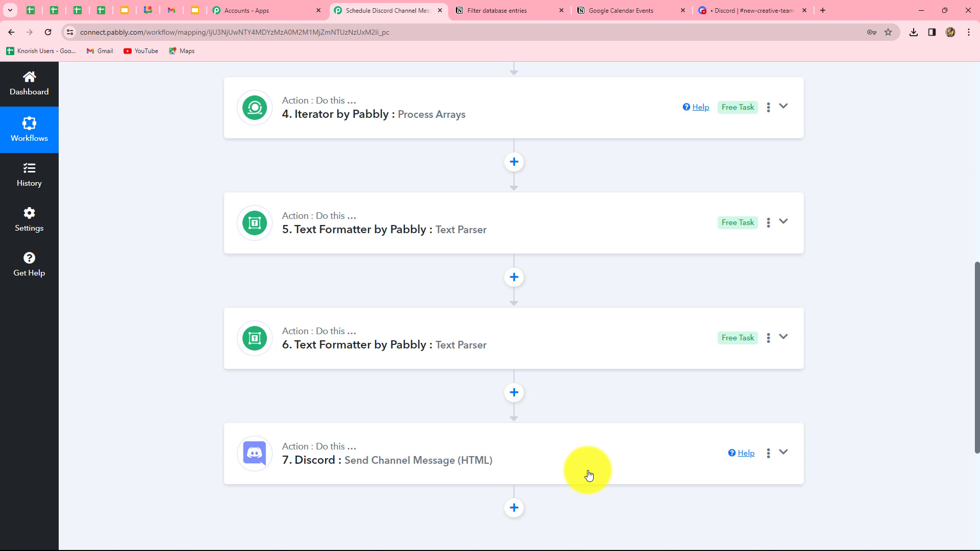
{"action": "scroll", "coordinate": [582, 474], "scroll_direction": "up", "scroll_amount": 6}
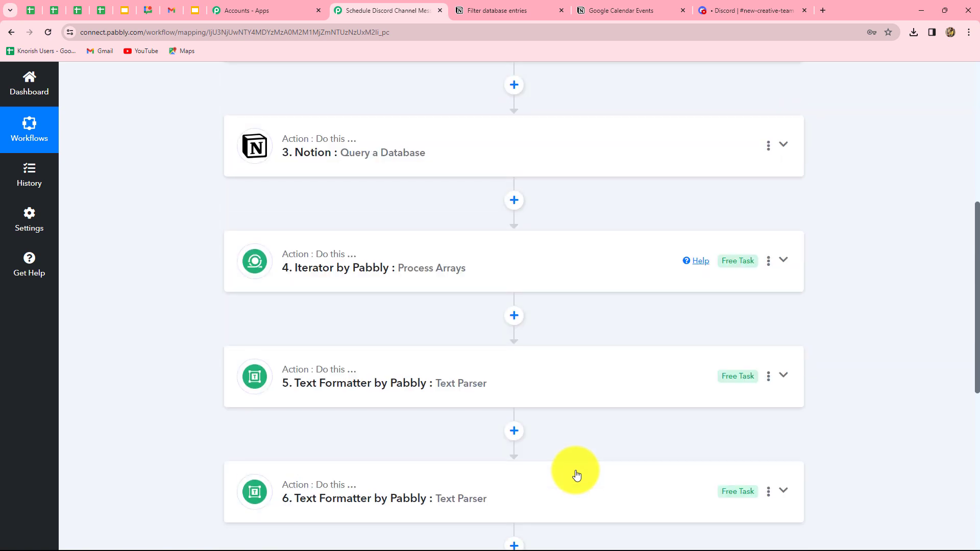
{"action": "scroll", "coordinate": [577, 475], "scroll_direction": "up", "scroll_amount": 4}
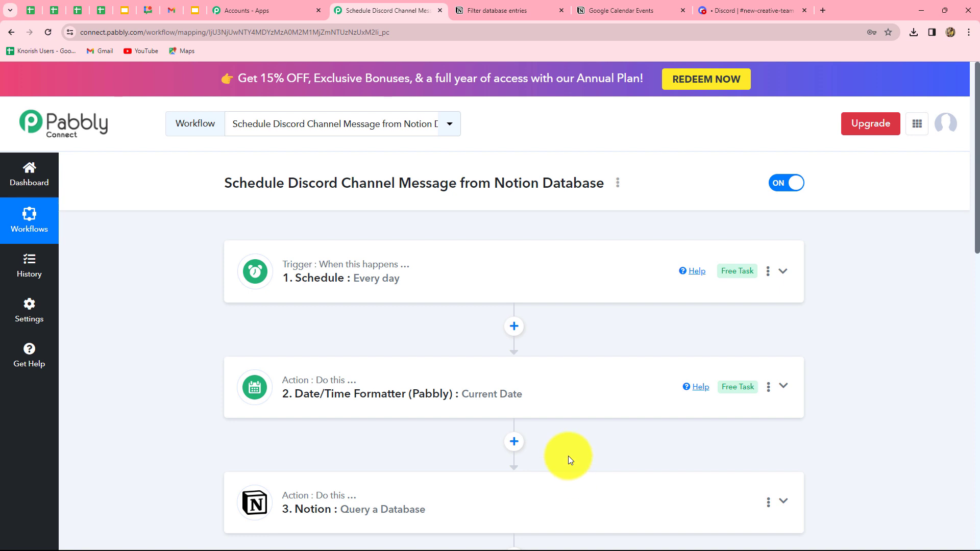
{"action": "scroll", "coordinate": [848, 379], "scroll_direction": "down", "scroll_amount": 4}
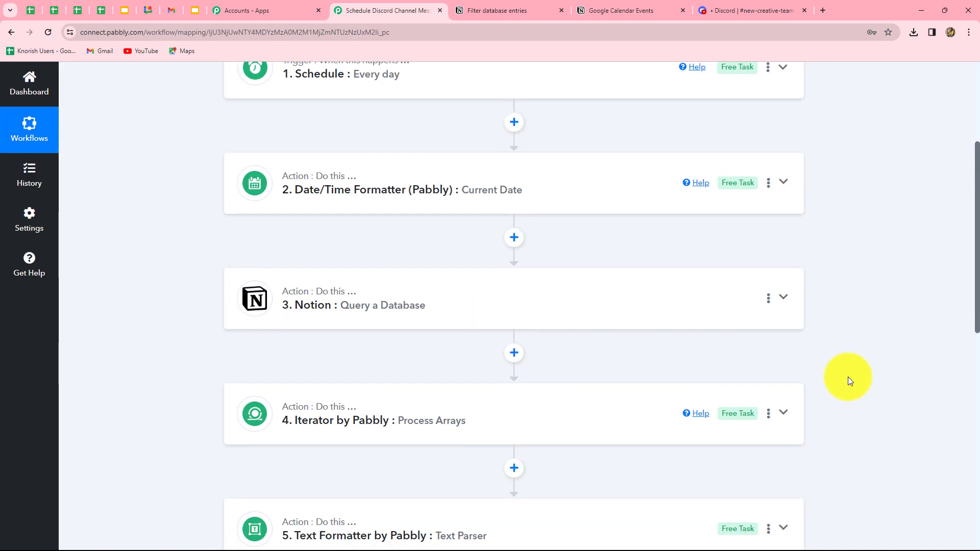
{"action": "scroll", "coordinate": [849, 380], "scroll_direction": "down", "scroll_amount": 5}
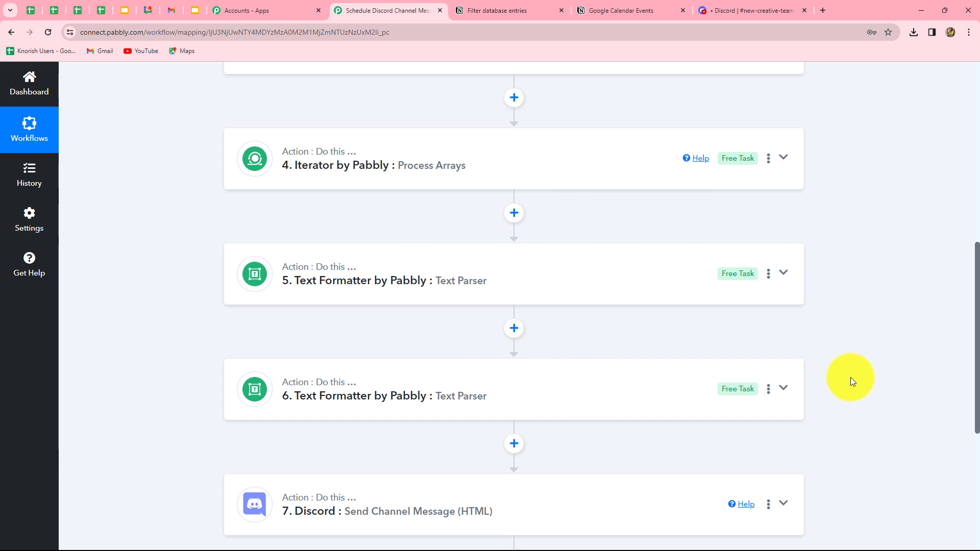